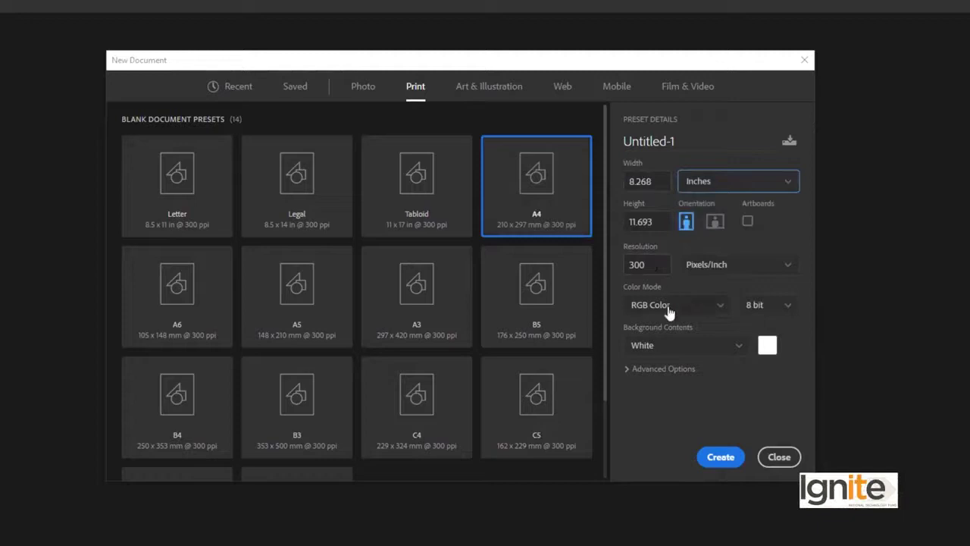
Step: Create the A4 document in CMYK Color mode and convert its Background into a regular layer
{"action": "left_click", "coordinate": [670, 309]}
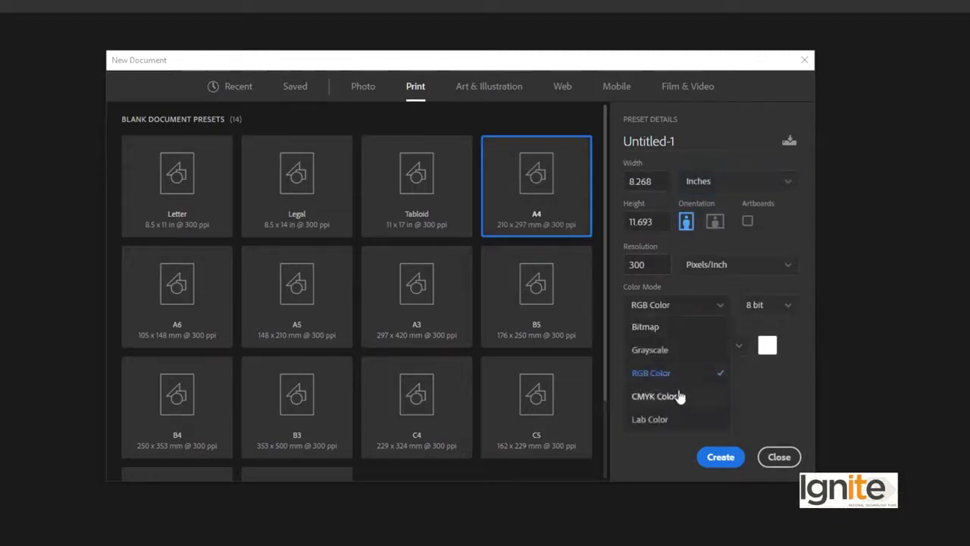
{"action": "left_click", "coordinate": [679, 396]}
{"action": "left_click", "coordinate": [734, 457]}
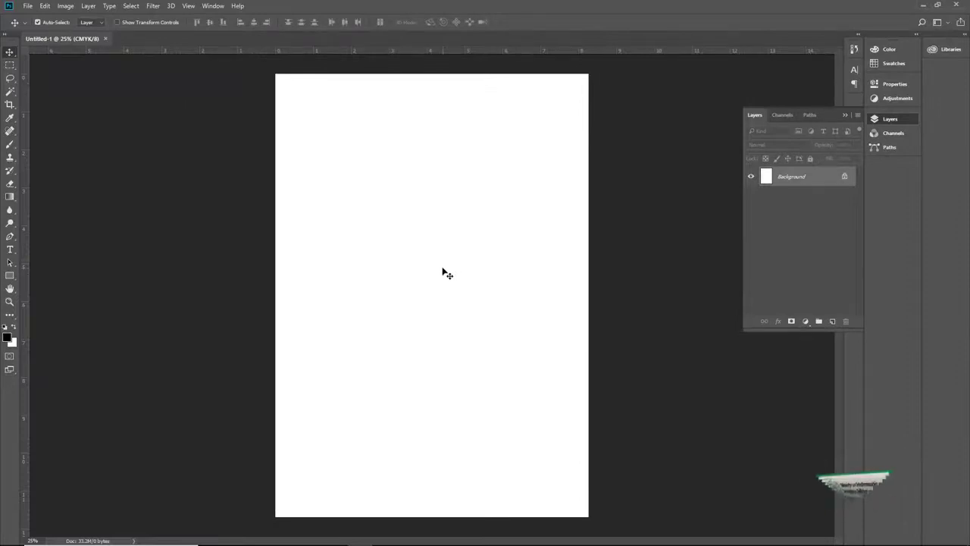
{"action": "double_click", "coordinate": [811, 184]}
{"action": "left_click", "coordinate": [571, 172]}
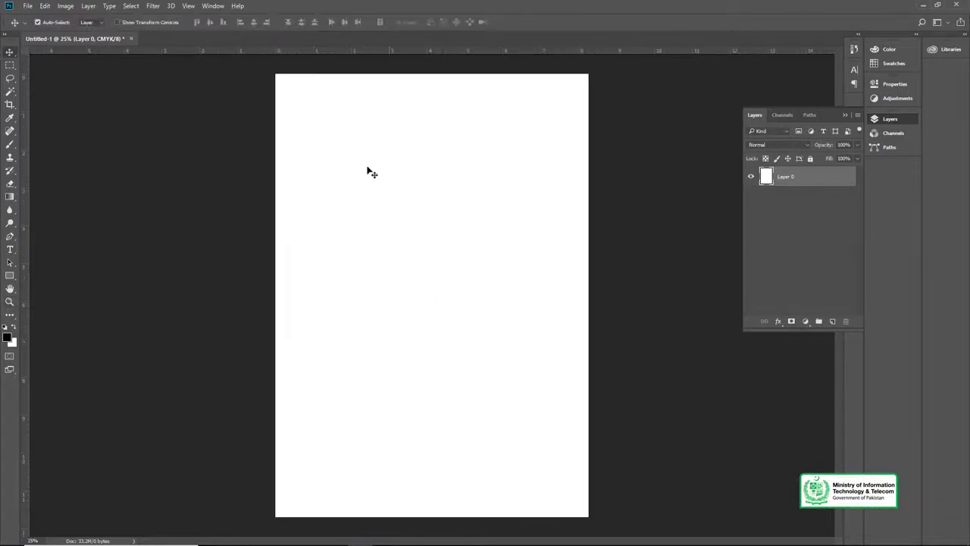
Step: Add a new guide layout with margins of 0.2 in on all four sides of the page
{"action": "left_click", "coordinate": [188, 6]}
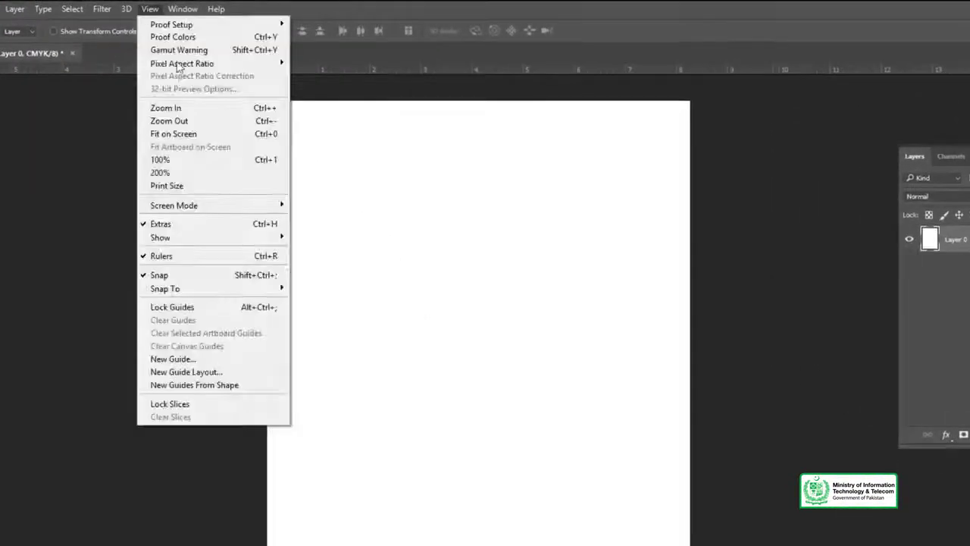
{"action": "left_click", "coordinate": [248, 372]}
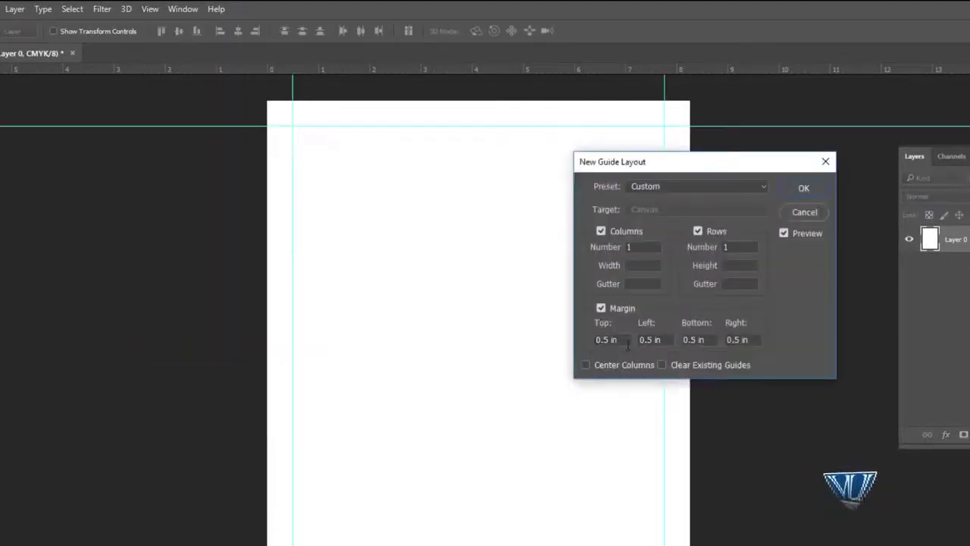
{"action": "type", "text": ".2"}
{"action": "key", "text": "Tab"}
{"action": "type", "text": "."}
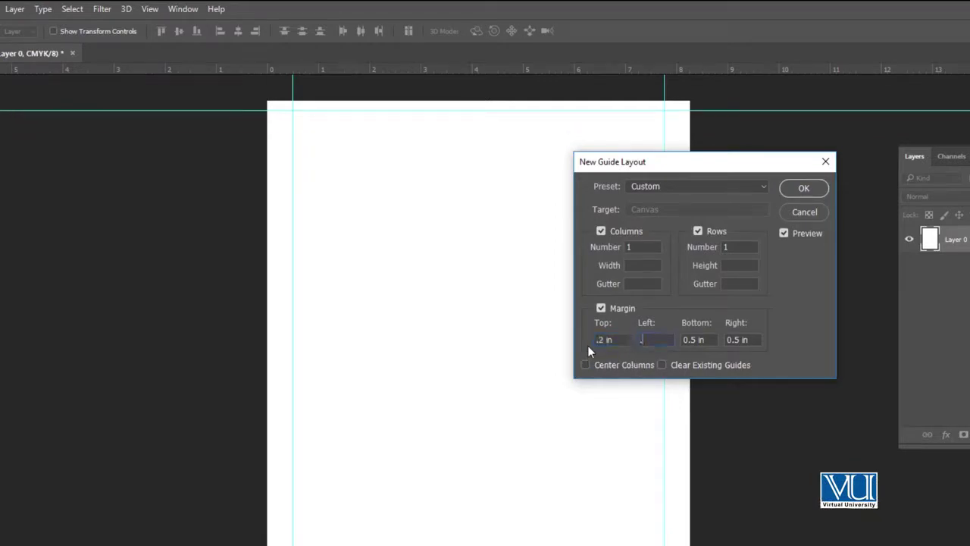
{"action": "type", "text": "2"}
{"action": "key", "text": "Tab"}
{"action": "type", "text": ".2"}
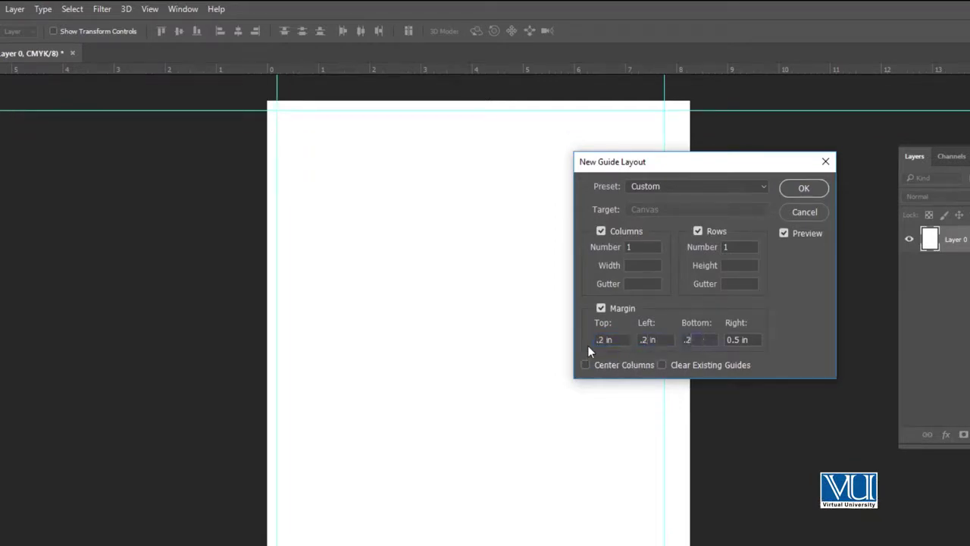
{"action": "key", "text": "Tab"}
{"action": "type", "text": ".2"}
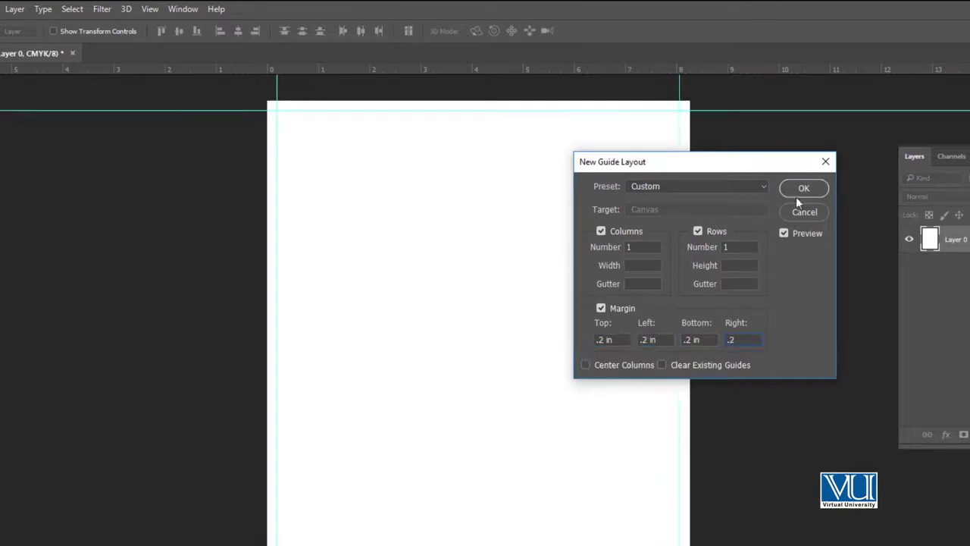
{"action": "left_click", "coordinate": [802, 190]}
{"action": "key", "text": "z"}
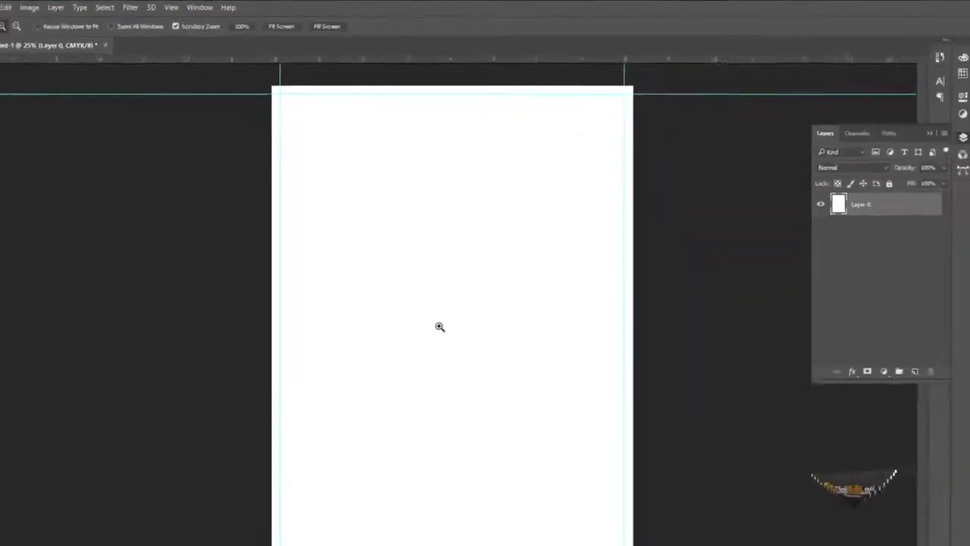
{"action": "left_click", "coordinate": [440, 326], "text": "alt"}
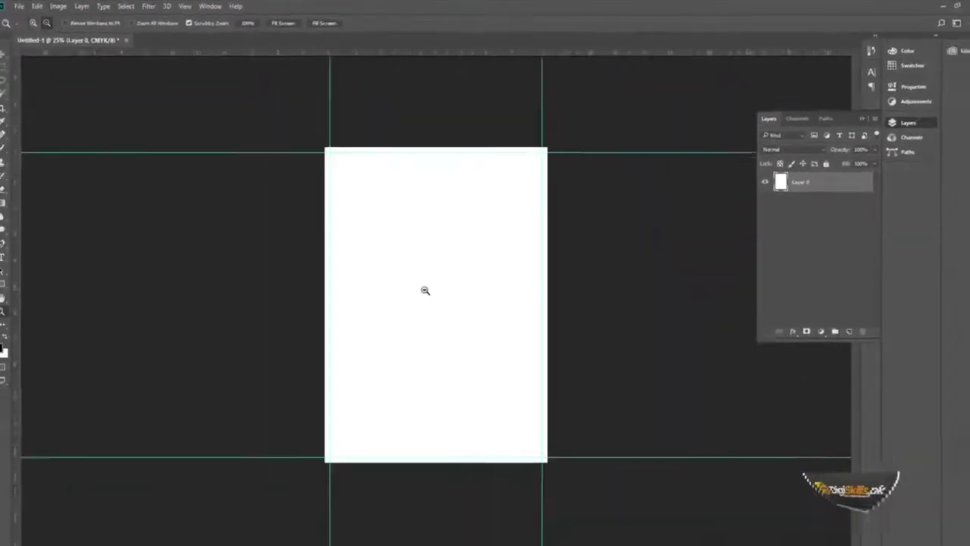
{"action": "key", "text": "v"}
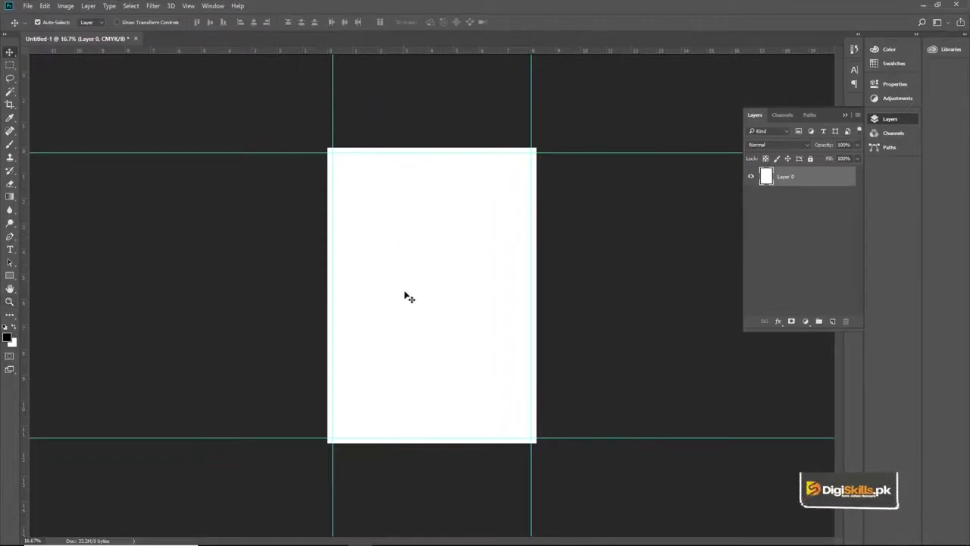
Step: Open the LOGO file from the 171-Flyer- ABC Saloon folder in Illustrator and examine its artwork up close
{"action": "left_click", "coordinate": [236, 535]}
{"action": "left_click", "coordinate": [258, 85]}
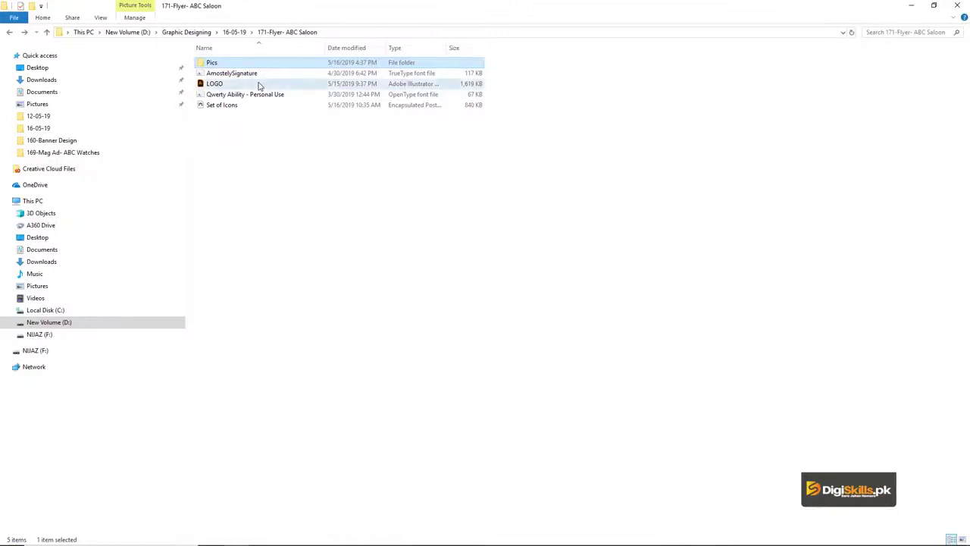
{"action": "double_click", "coordinate": [258, 84]}
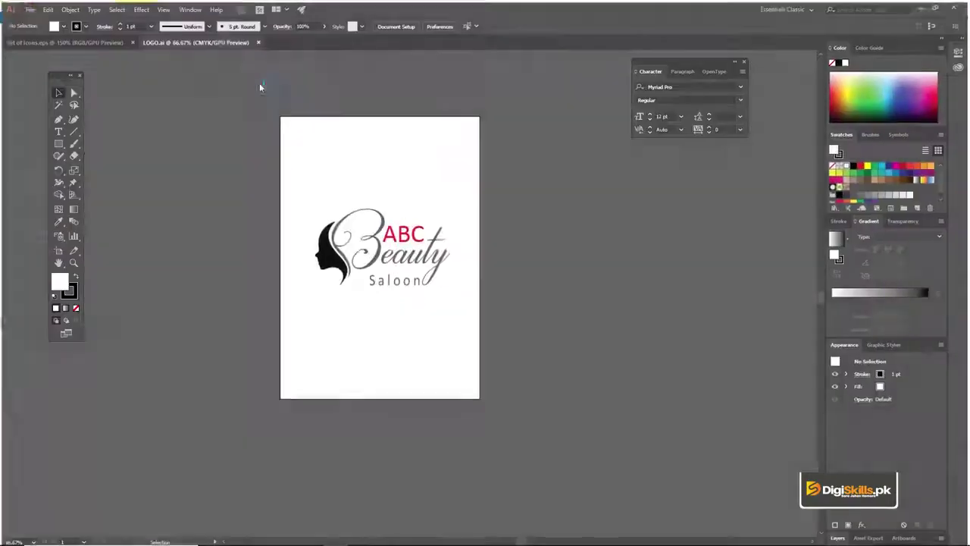
{"action": "left_click", "coordinate": [385, 267]}
{"action": "left_click", "coordinate": [382, 262]}
{"action": "left_click_drag", "start_coordinate": [441, 265], "coordinate": [392, 260]}
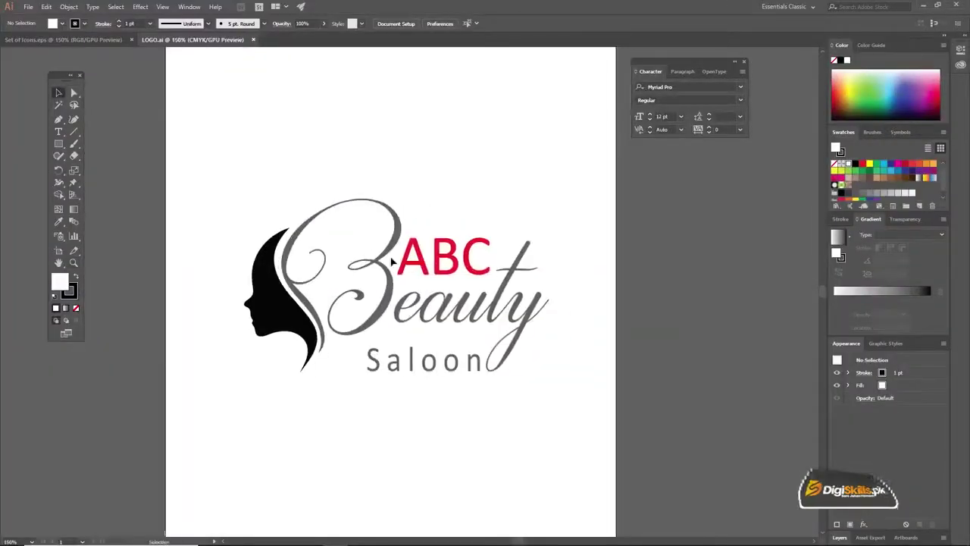
{"action": "left_click", "coordinate": [386, 259]}
{"action": "left_click", "coordinate": [341, 125]}
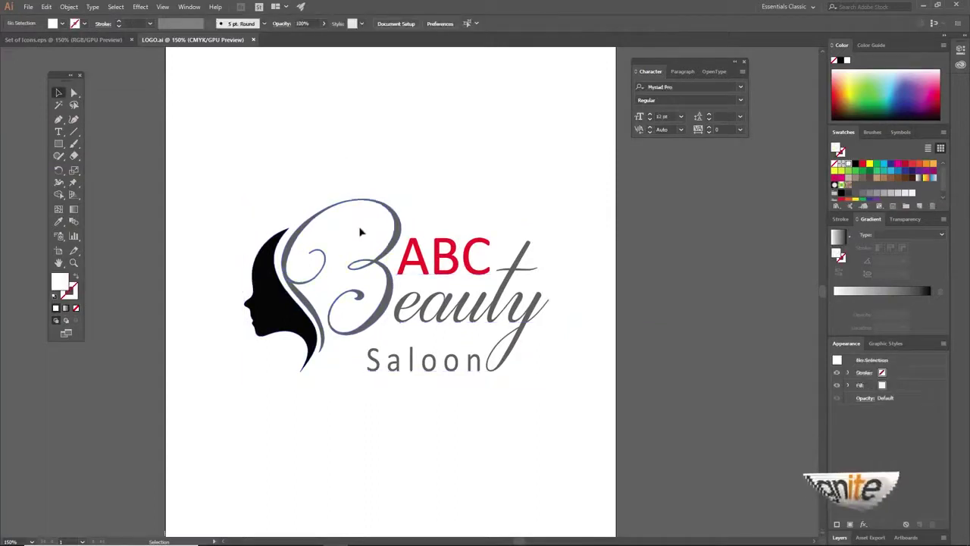
{"action": "left_click", "coordinate": [395, 238]}
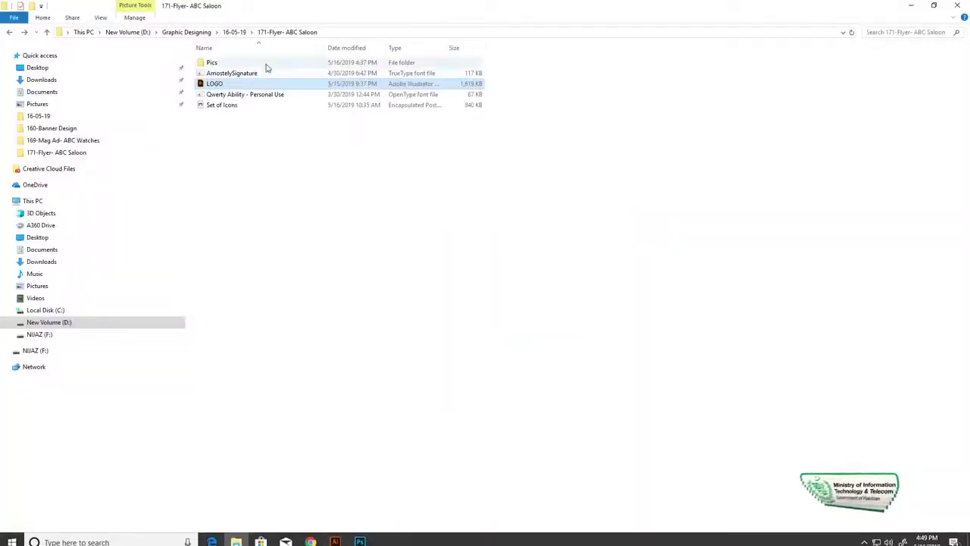
Step: Look through the photos in the project's Pics folder and return to the flyer document in Photoshop
{"action": "double_click", "coordinate": [266, 65]}
{"action": "left_click", "coordinate": [432, 114]}
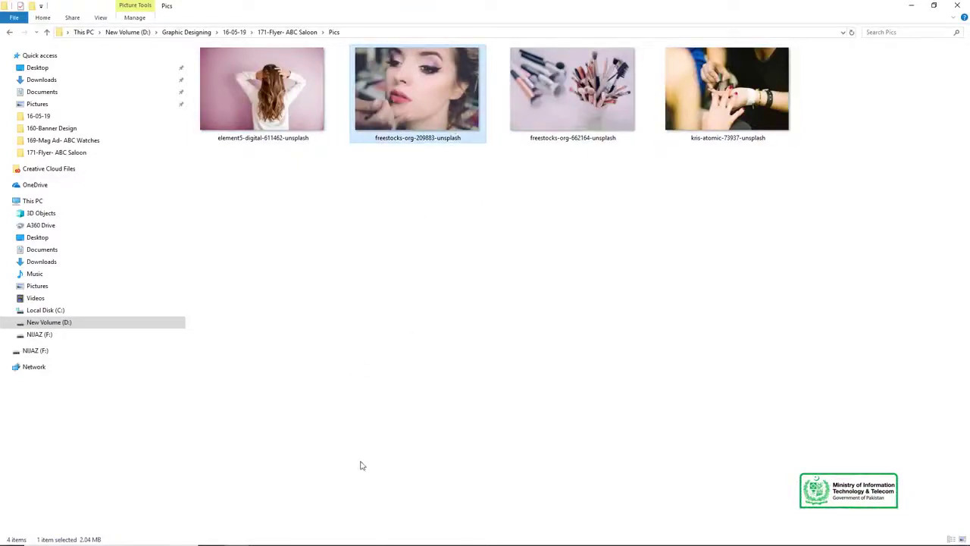
{"action": "left_click", "coordinate": [361, 536]}
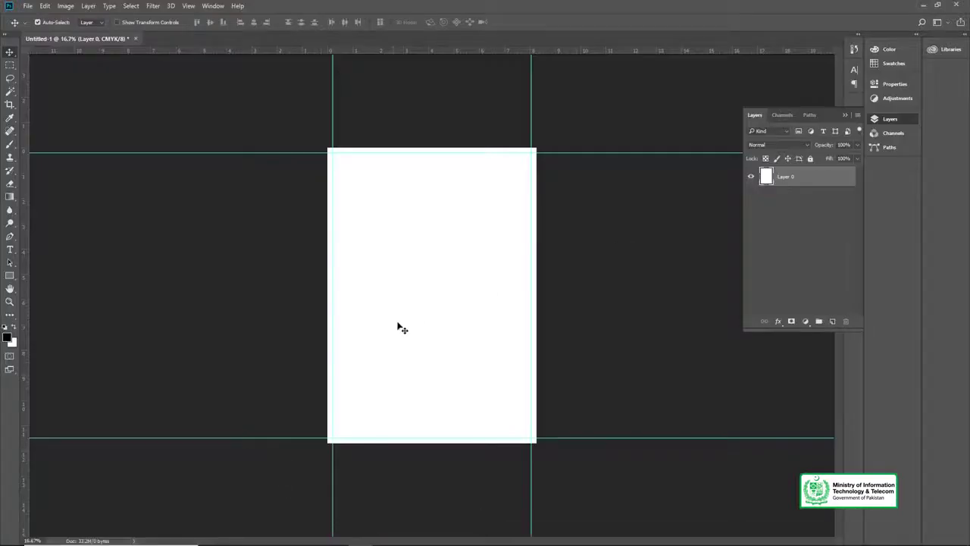
Step: On a new layer, draw a black Pen shape about 2492 × 1492 px covering the page's upper area, with a curved lower edge
{"action": "key", "text": "ctrl+space"}
{"action": "left_click", "coordinate": [429, 314], "text": "ctrl"}
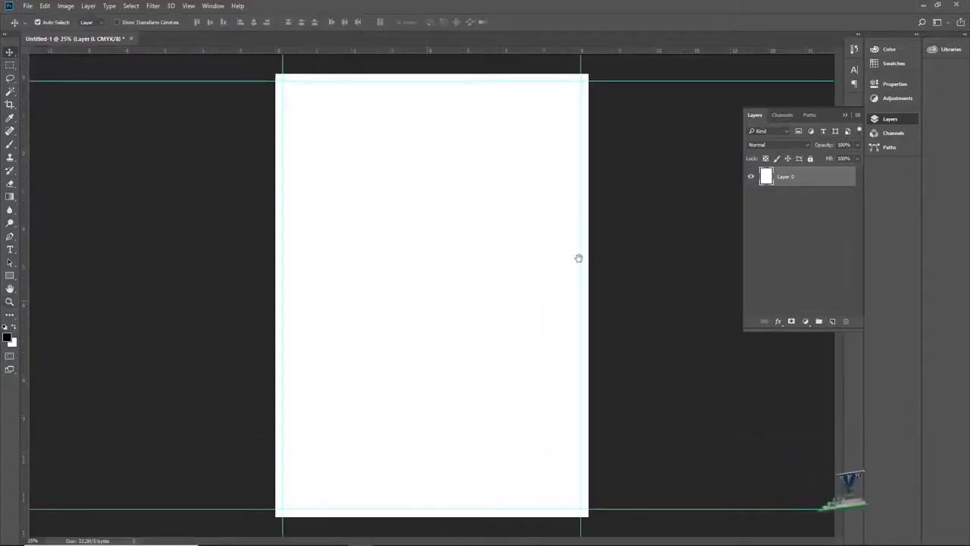
{"action": "left_click", "coordinate": [832, 322]}
{"action": "key", "text": "p"}
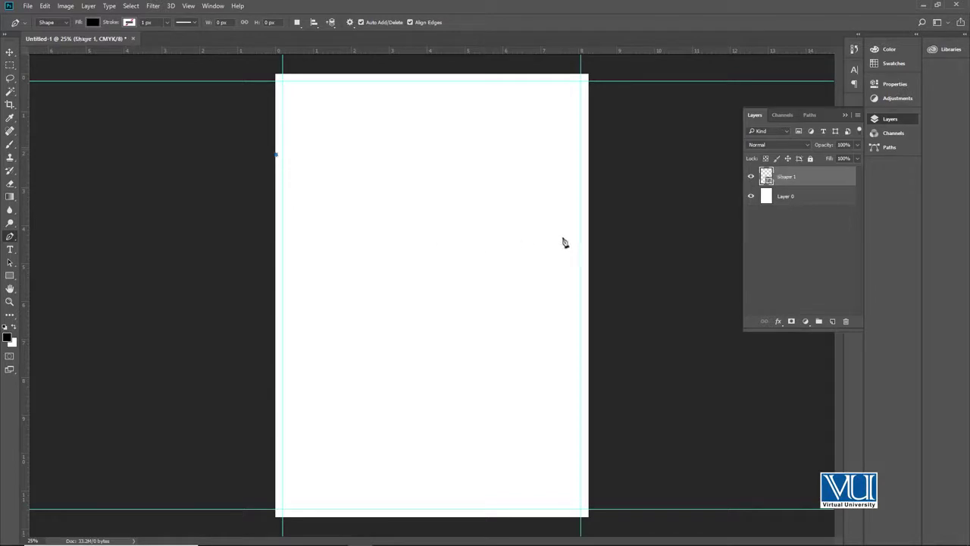
{"action": "mouse_move", "coordinate": [592, 244]}
{"action": "left_mouse_down"}
{"action": "mouse_move", "coordinate": [695, 201]}
{"action": "mouse_move", "coordinate": [697, 149]}
{"action": "mouse_move", "coordinate": [637, 219]}
{"action": "mouse_move", "coordinate": [589, 240]}
{"action": "left_mouse_up"}
{"action": "left_click", "coordinate": [589, 74]}
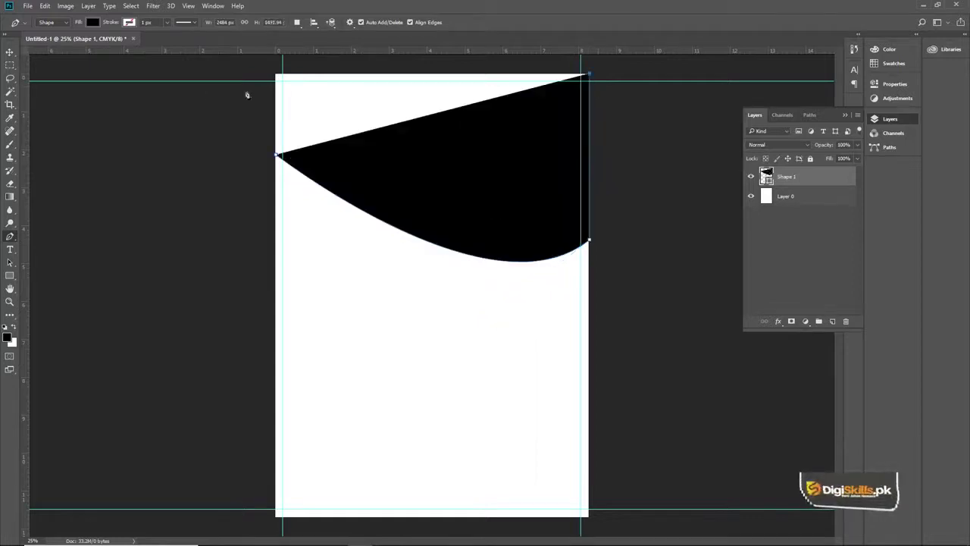
{"action": "left_click", "coordinate": [276, 75]}
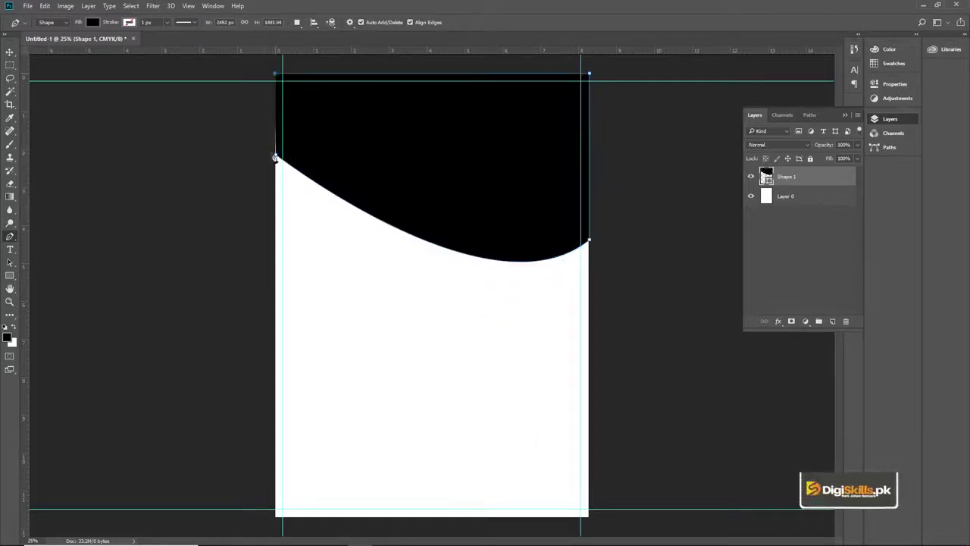
Step: Move the shape's lower-left anchor point outward so its side edge fully meets the page's left edge
{"action": "key", "text": "z"}
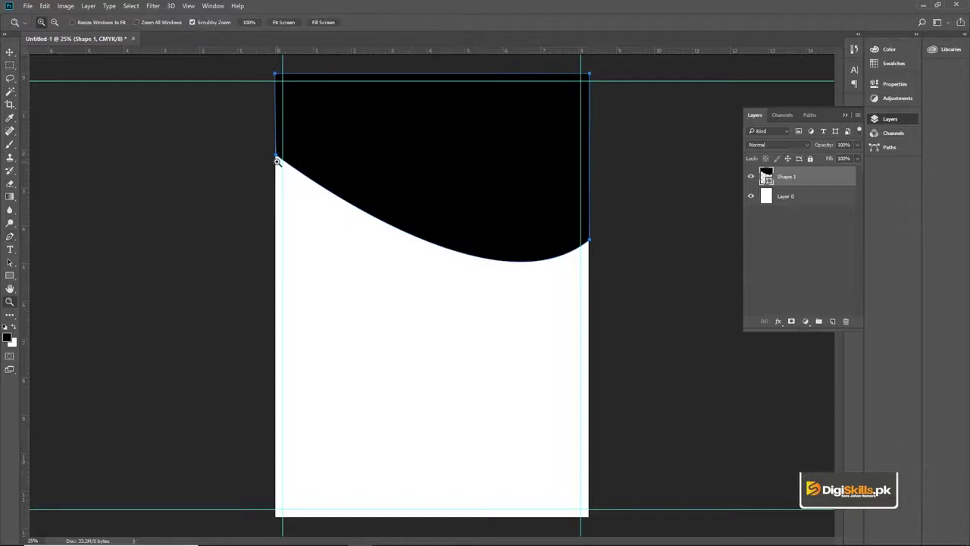
{"action": "left_click", "coordinate": [278, 162]}
{"action": "left_click", "coordinate": [278, 162]}
{"action": "left_click", "coordinate": [279, 162]}
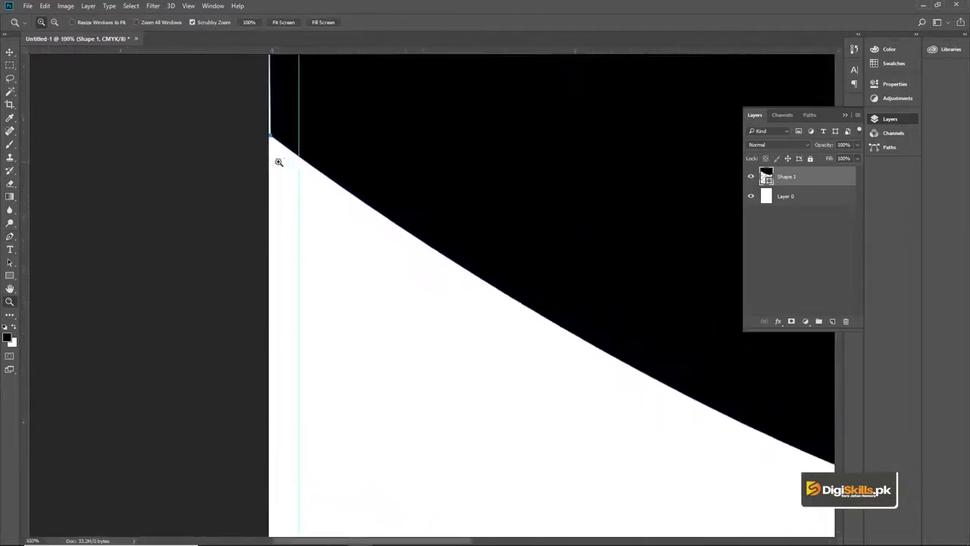
{"action": "left_click", "coordinate": [278, 162]}
{"action": "key", "text": "v"}
{"action": "left_click_drag", "start_coordinate": [270, 101], "coordinate": [270, 240]}
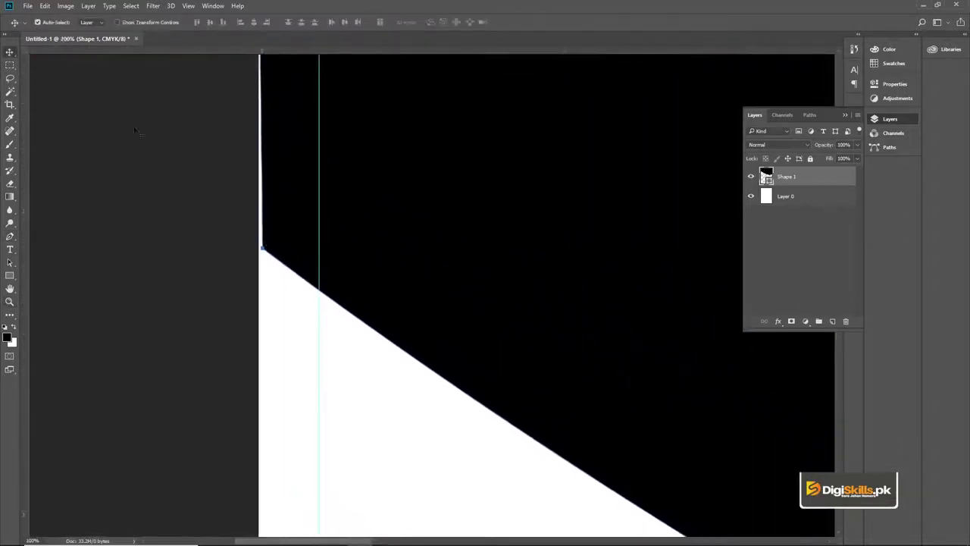
{"action": "left_click", "coordinate": [10, 66]}
{"action": "left_click", "coordinate": [10, 52]}
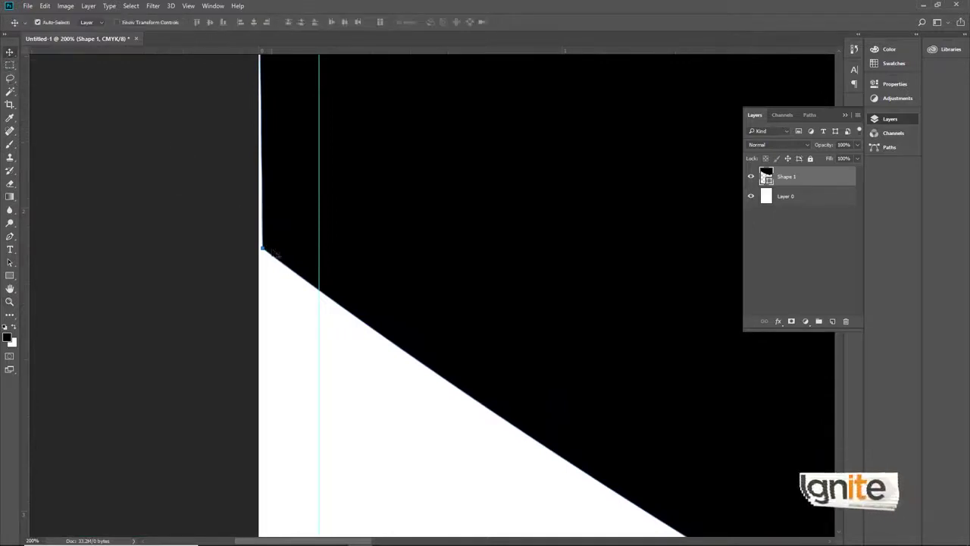
{"action": "key", "text": "p"}
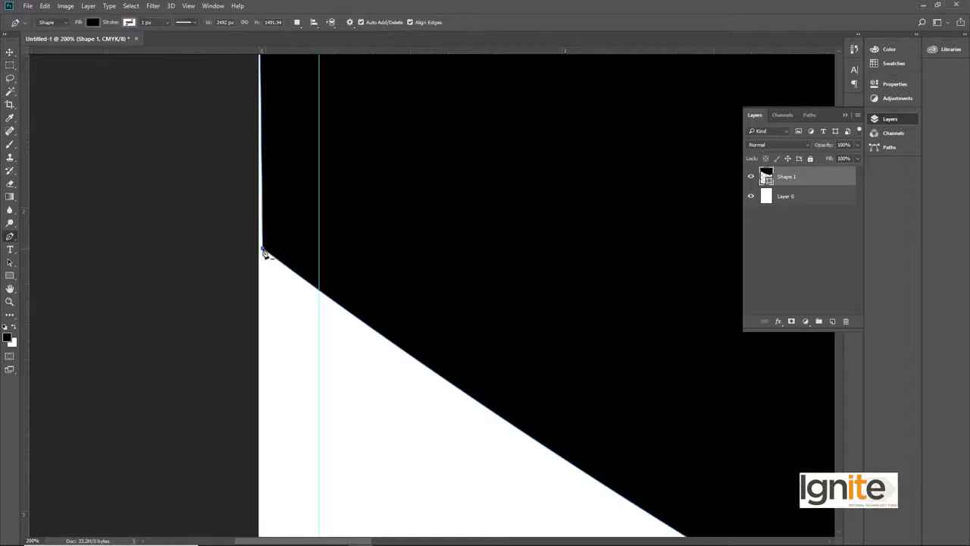
{"action": "left_click_drag", "start_coordinate": [262, 250], "coordinate": [258, 248]}
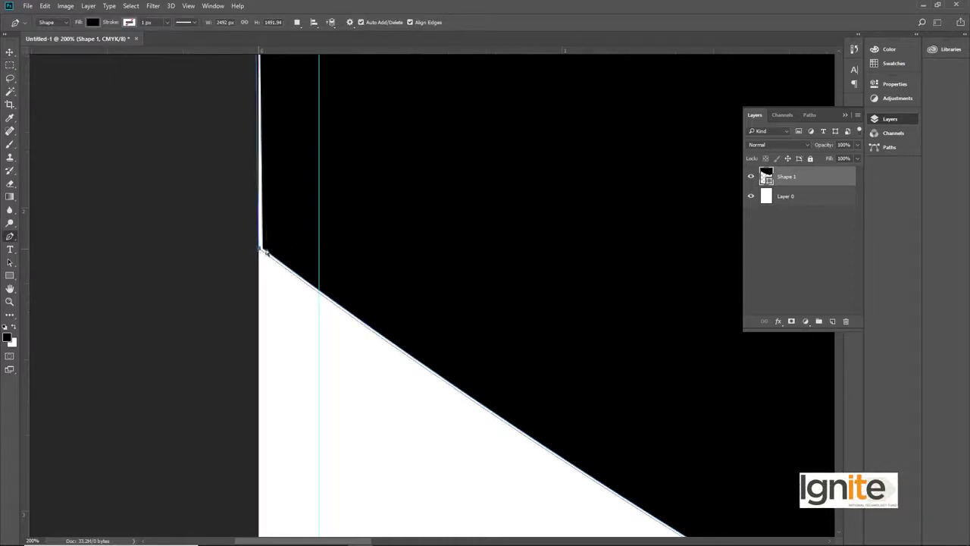
{"action": "key", "text": "z"}
{"action": "left_click", "coordinate": [371, 245], "text": "alt"}
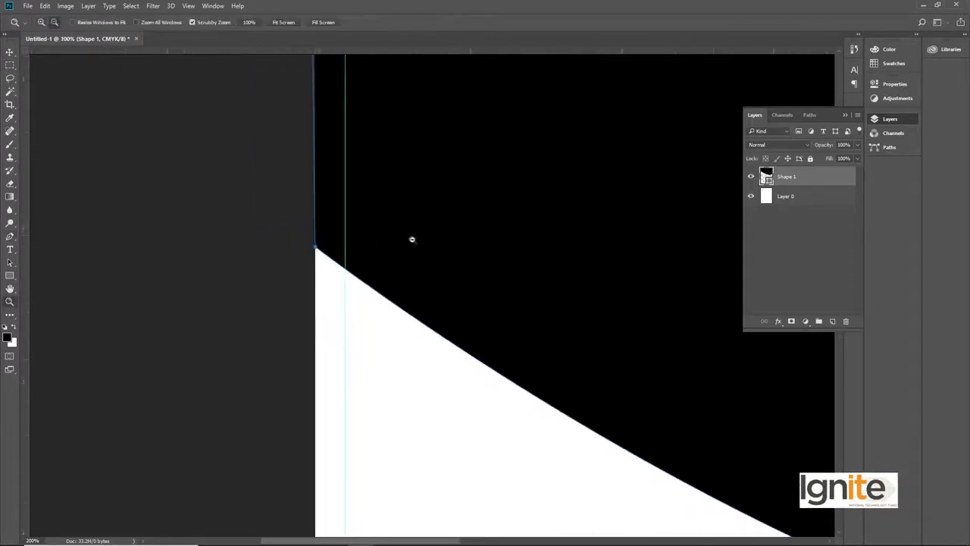
{"action": "left_click", "coordinate": [416, 238], "text": "alt"}
{"action": "left_click", "coordinate": [467, 228], "text": "alt"}
{"action": "scroll", "coordinate": [493, 215], "scroll_direction": "down", "scroll_amount": 2}
{"action": "key", "text": "v"}
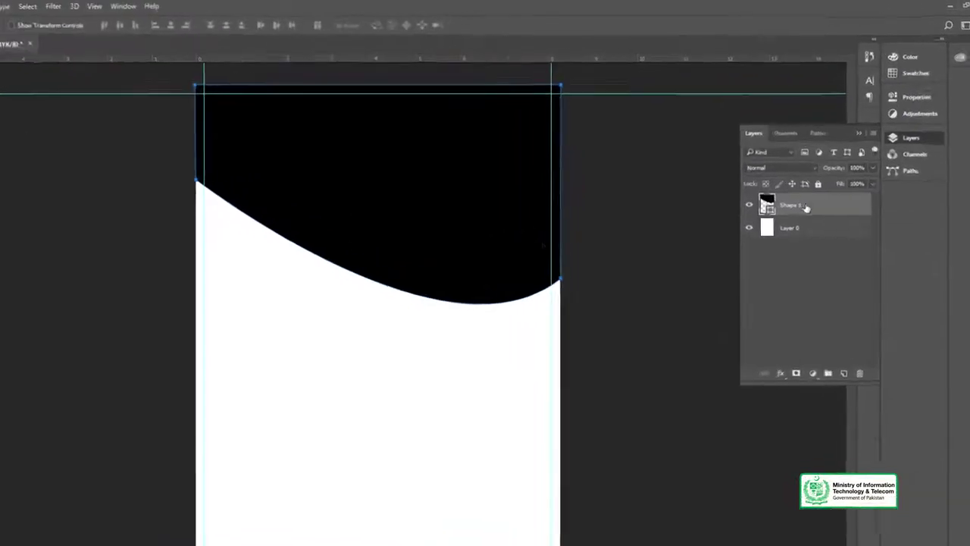
Step: Duplicate the curved shape layer beneath the original and fill the copy with red ff0000
{"action": "key", "text": "ctrl+j"}
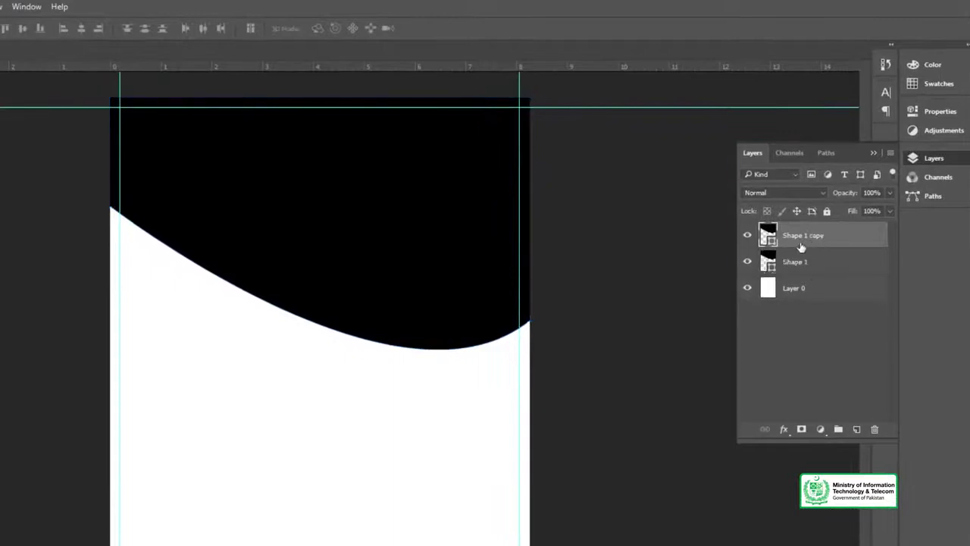
{"action": "left_click_drag", "start_coordinate": [794, 236], "coordinate": [792, 276]}
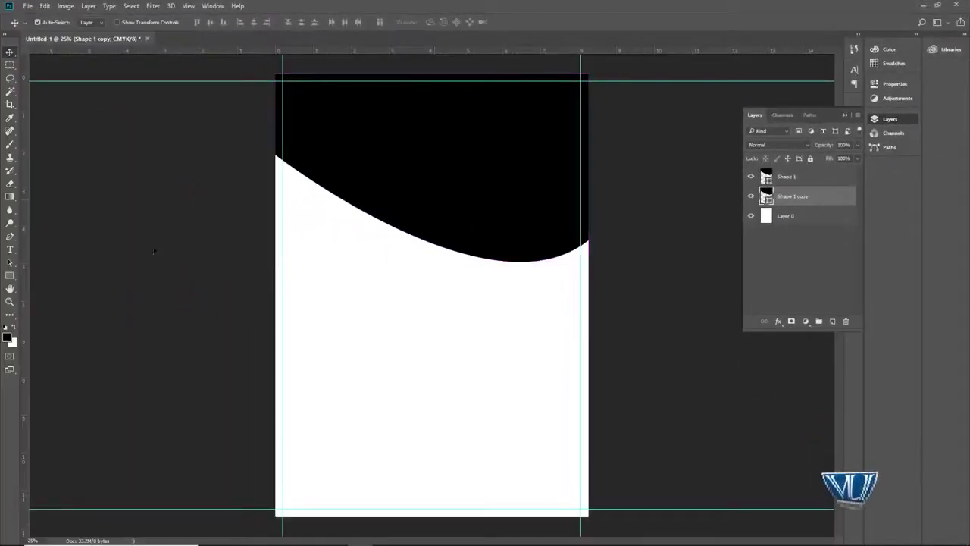
{"action": "left_click", "coordinate": [8, 337]}
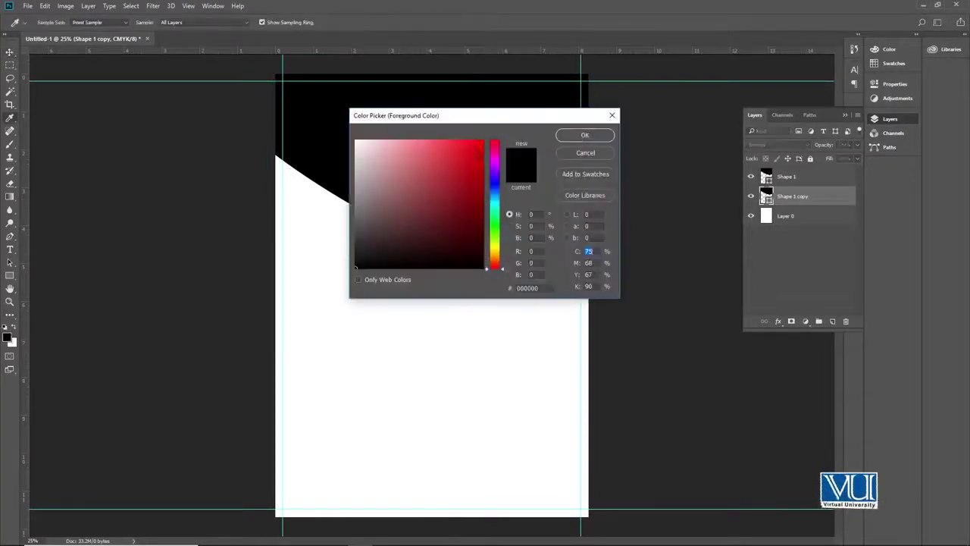
{"action": "left_click", "coordinate": [482, 141]}
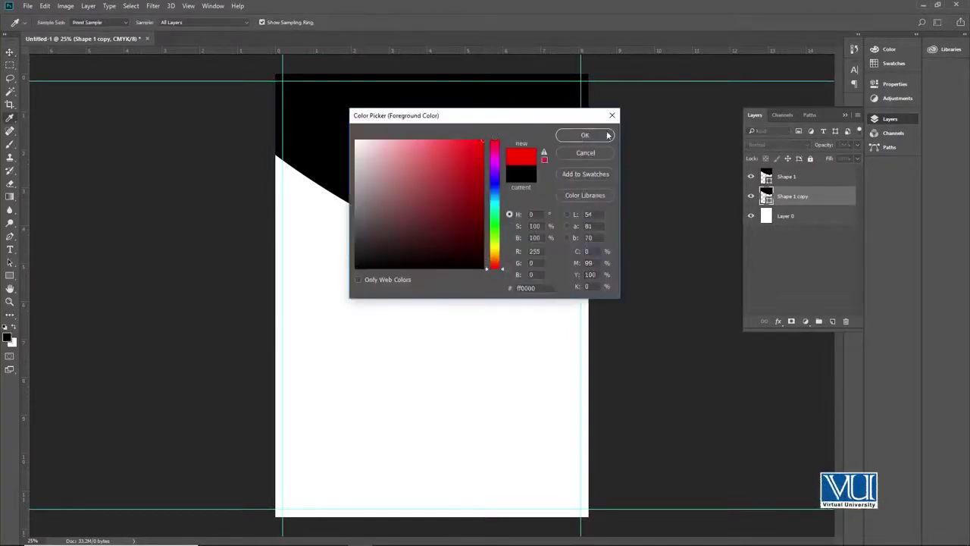
{"action": "left_click", "coordinate": [608, 135]}
{"action": "key", "text": "alt+BackSpace"}
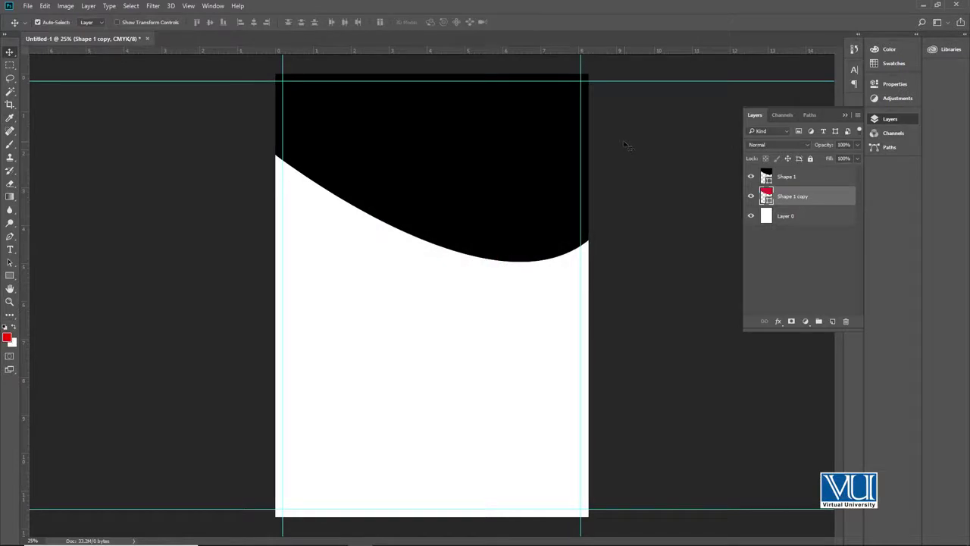
Step: Enlarge the red curved shape copy slightly and rotate it about 5° so a red band shows beneath the black curve
{"action": "key", "text": "ctrl+t"}
{"action": "left_click_drag", "start_coordinate": [588, 261], "coordinate": [606, 288]}
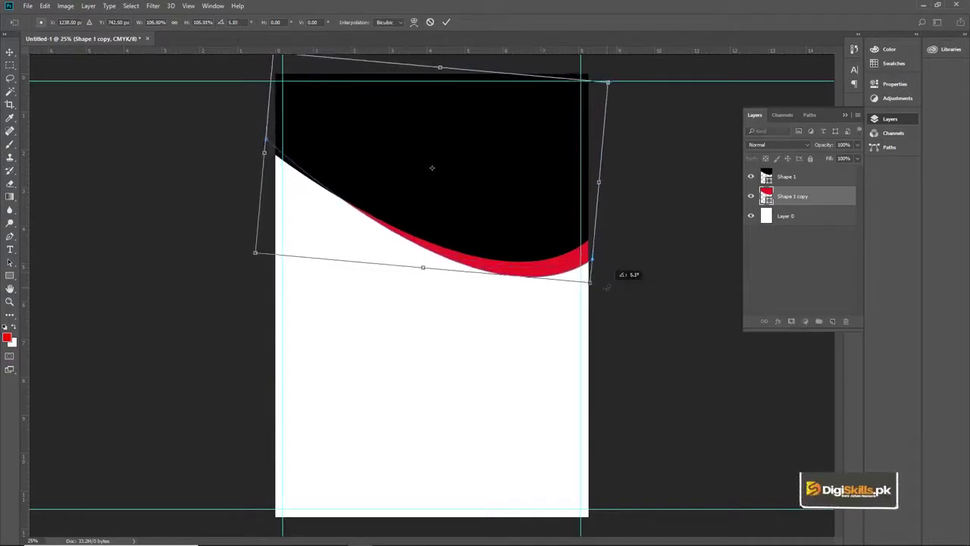
{"action": "key", "text": "Return"}
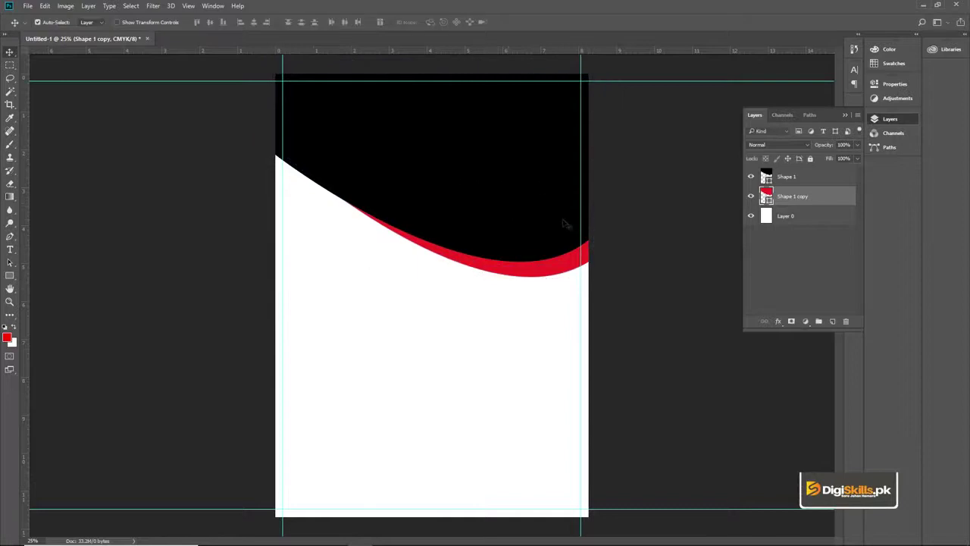
Step: Place the freestocks-org-209883-unsplash makeup photo above the black shape and align it over the page's upper area
{"action": "left_click", "coordinate": [586, 172]}
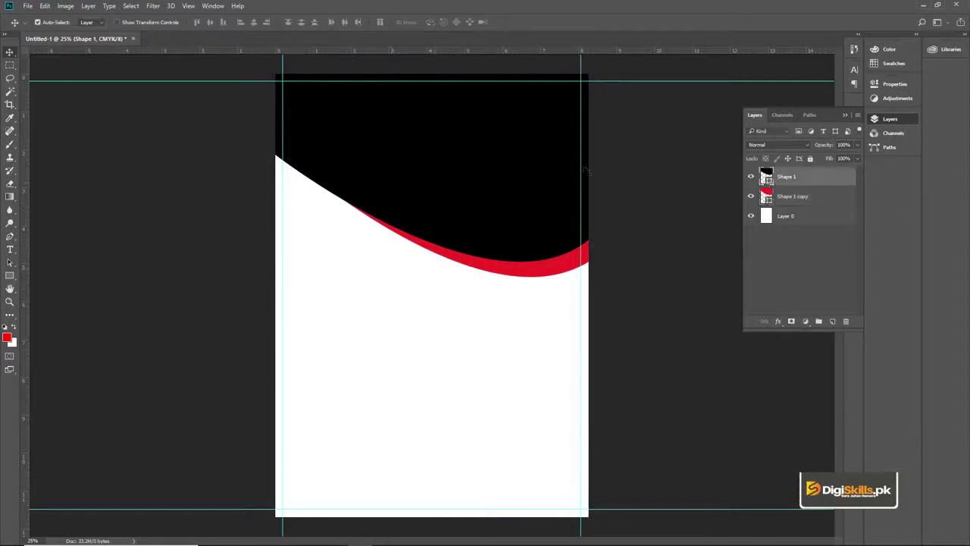
{"action": "mouse_move", "coordinate": [262, 541]}
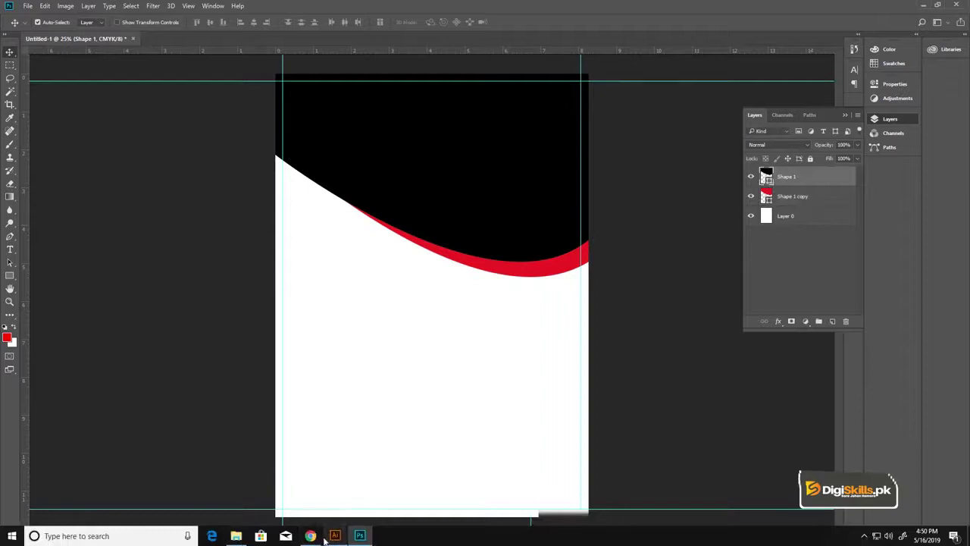
{"action": "left_click", "coordinate": [235, 536]}
{"action": "left_click_drag", "start_coordinate": [414, 85], "coordinate": [431, 73]}
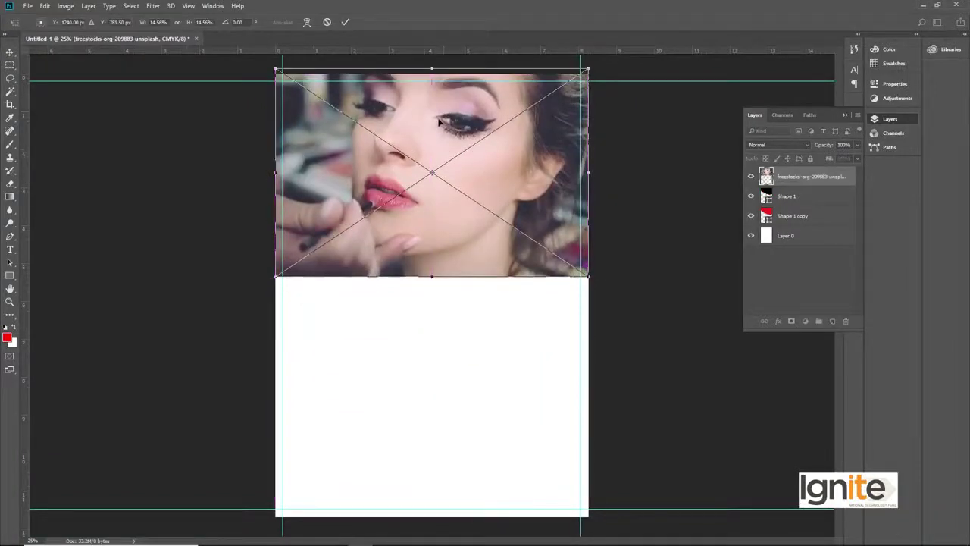
{"action": "key", "text": "Return"}
{"action": "left_click_drag", "start_coordinate": [426, 155], "coordinate": [423, 147]}
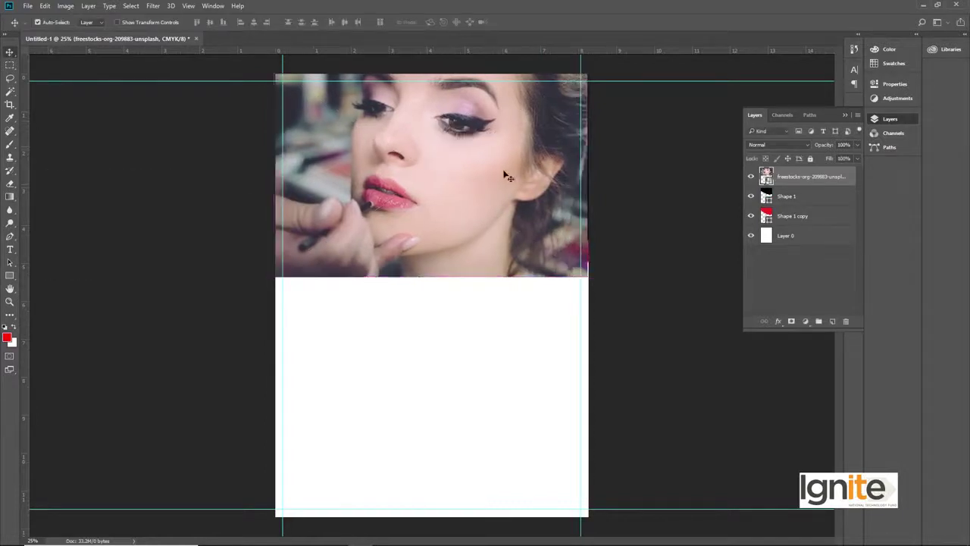
Step: Clip the makeup photo to the black curved shape layer beneath it
{"action": "left_click", "coordinate": [787, 186], "text": "alt"}
{"action": "left_click", "coordinate": [441, 209], "text": "alt"}
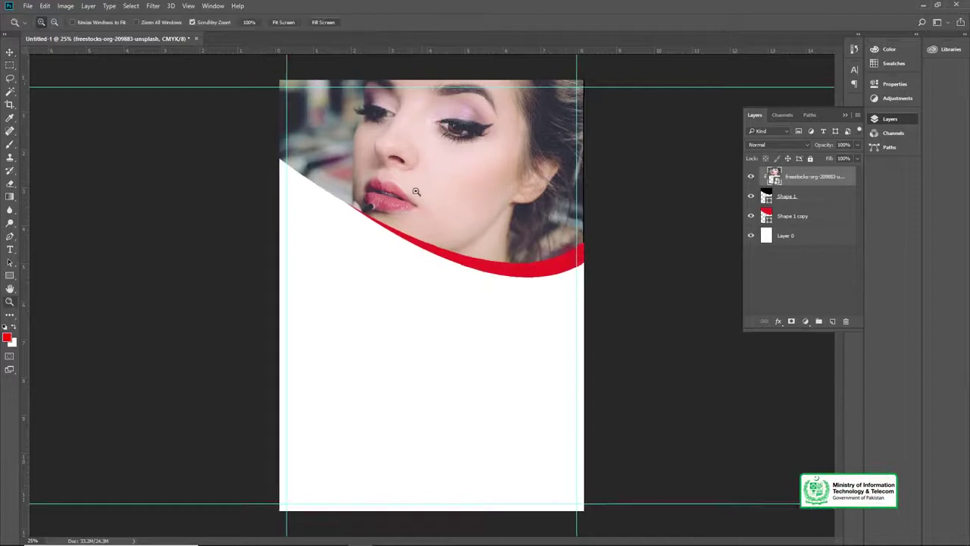
{"action": "left_click", "coordinate": [444, 208], "text": "ctrl"}
Step: Reposition the clipped photo and enlarge it to about 16.6% so the face fills the curved shape
{"action": "mouse_move", "coordinate": [450, 182]}
{"action": "left_mouse_down"}
{"action": "mouse_move", "coordinate": [457, 197]}
{"action": "mouse_move", "coordinate": [445, 188]}
{"action": "left_mouse_up"}
{"action": "key", "text": "ctrl+t"}
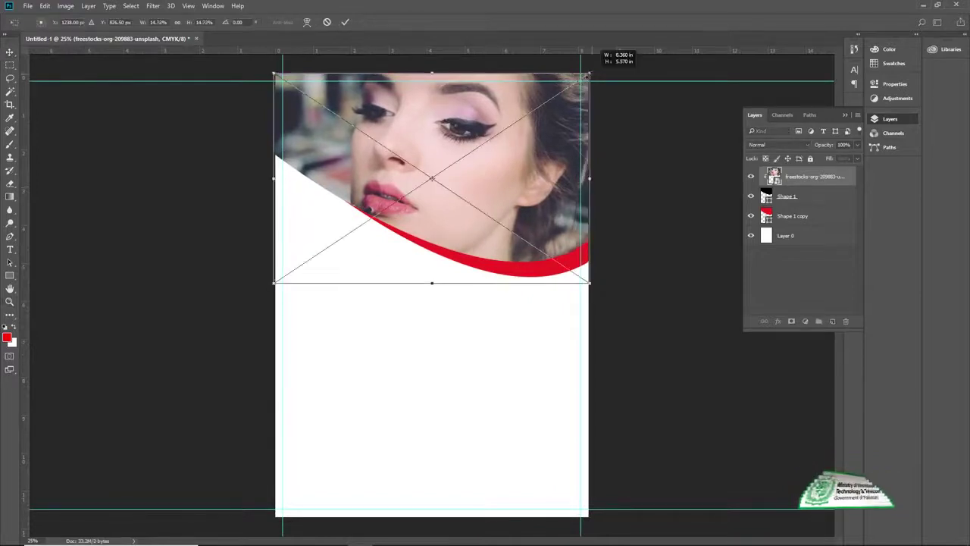
{"action": "left_click_drag", "start_coordinate": [588, 75], "coordinate": [611, 59]}
{"action": "left_click_drag", "start_coordinate": [524, 156], "coordinate": [544, 153]}
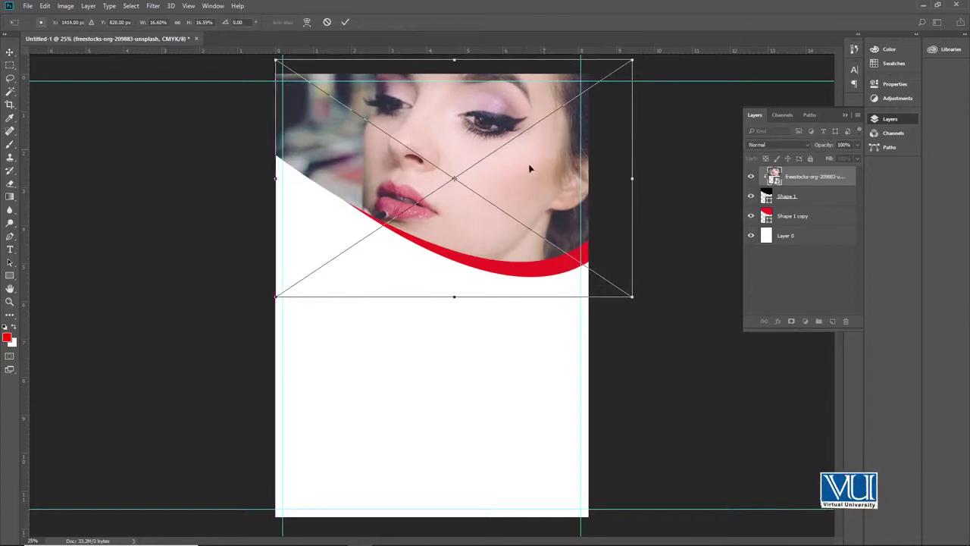
{"action": "key", "text": "Return"}
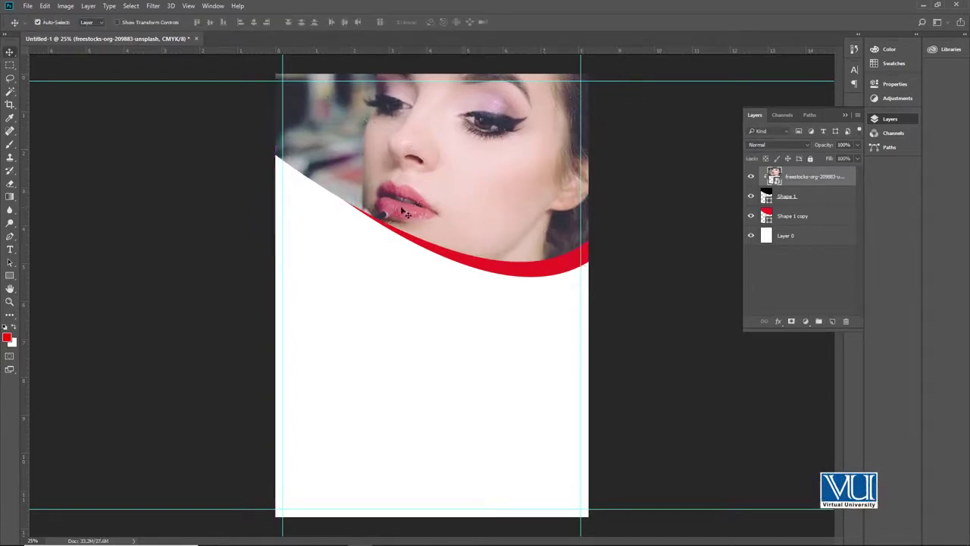
Step: Stretch the black and red curved shapes together downward to about 118% of their height
{"action": "left_click", "coordinate": [789, 202]}
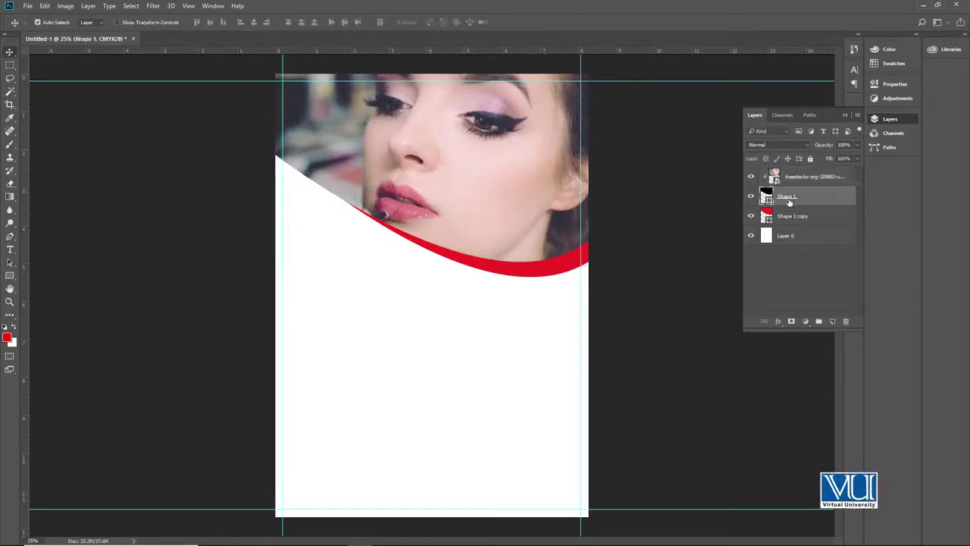
{"action": "left_click", "coordinate": [790, 220], "text": "shift"}
{"action": "key", "text": "ctrl+t"}
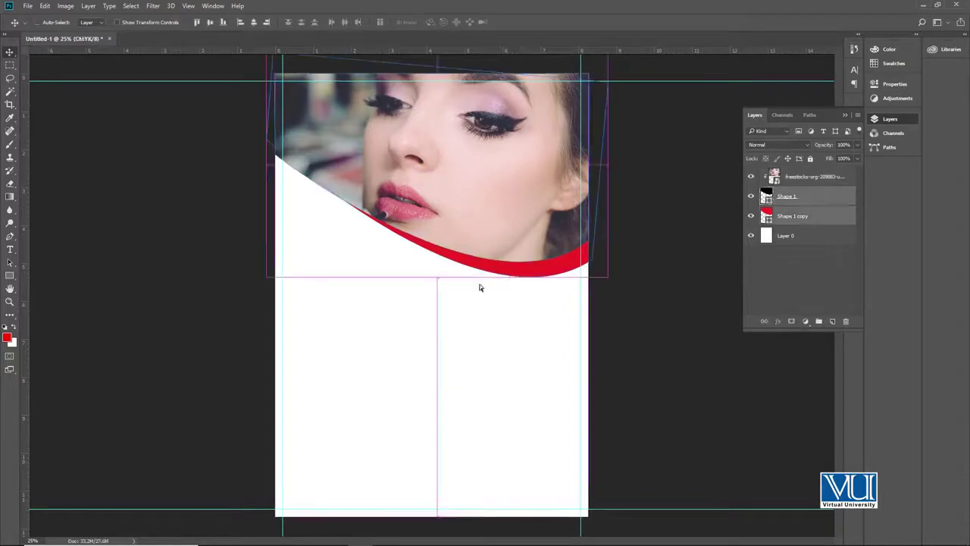
{"action": "left_click_drag", "start_coordinate": [440, 277], "coordinate": [445, 317]}
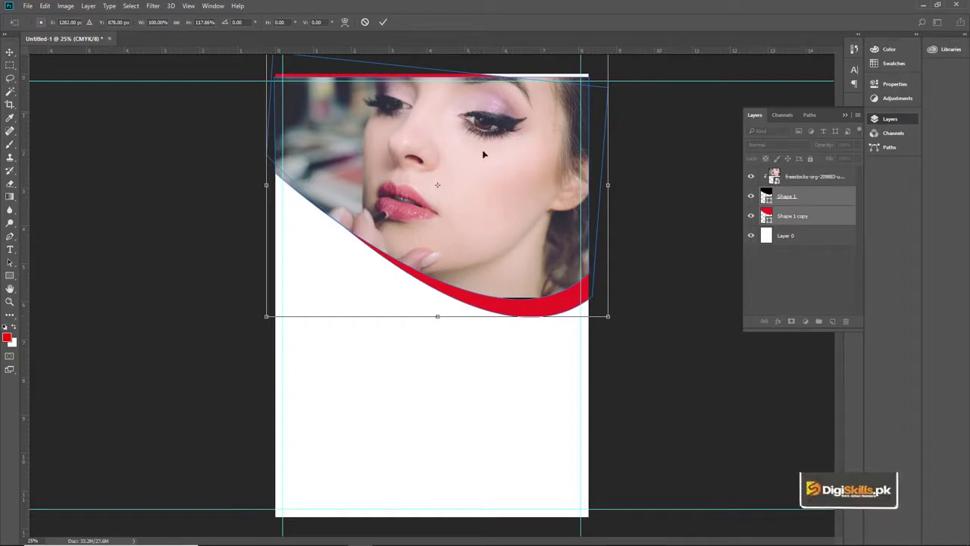
{"action": "key", "text": "Return"}
Step: Scale both curved shapes together to about 103% so they cover the gap at the page's upper edge
{"action": "key", "text": "ctrl+minus"}
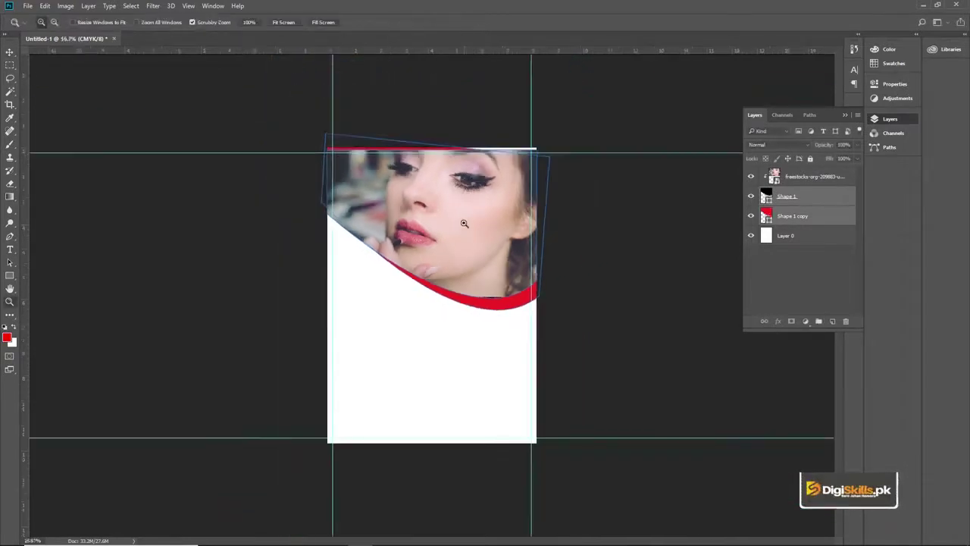
{"action": "left_click", "coordinate": [786, 197], "text": "shift"}
{"action": "key", "text": "ctrl+t"}
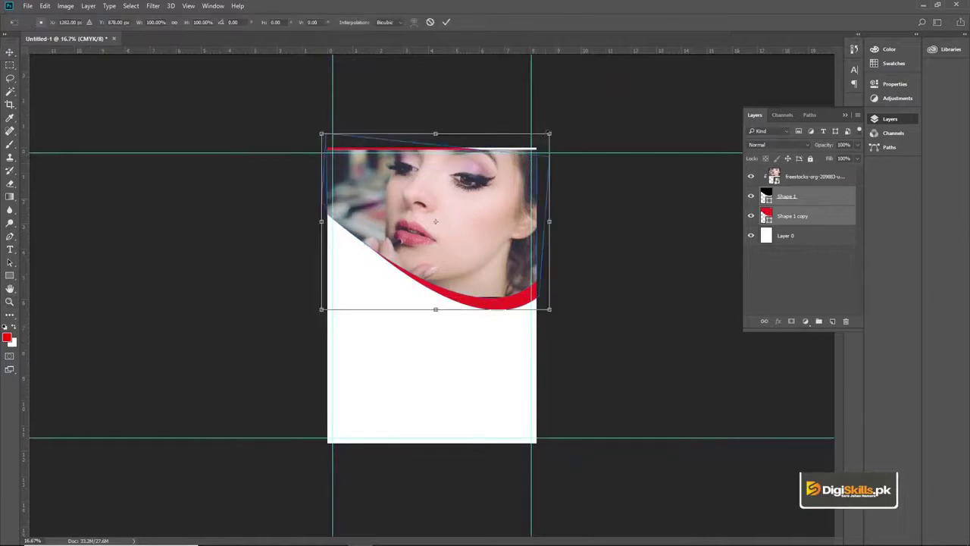
{"action": "left_click_drag", "start_coordinate": [549, 134], "coordinate": [552, 131]}
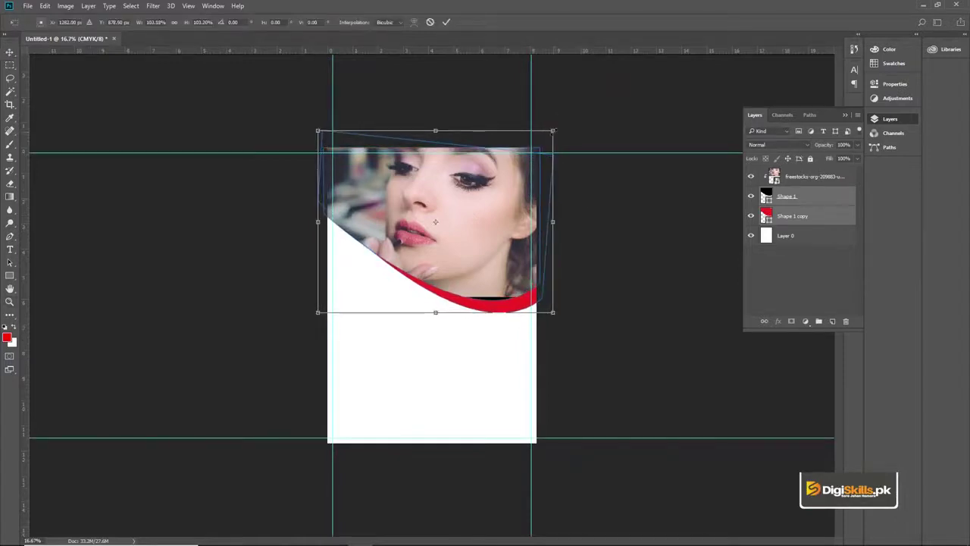
{"action": "key", "text": "Return"}
{"action": "key", "text": "ctrl+plus"}
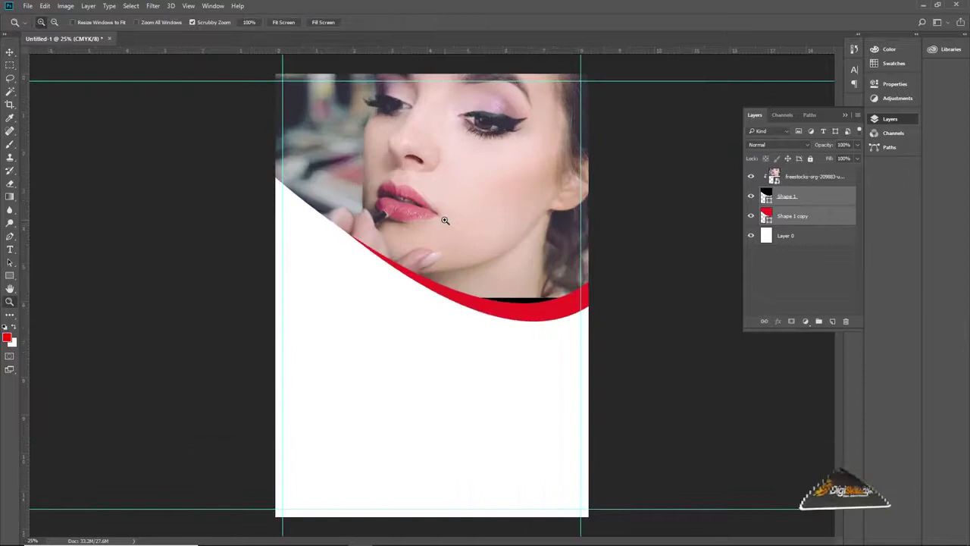
Step: Move the clipped photo down to fill the curve's lower edge and enlarge it to about 17%
{"action": "mouse_move", "coordinate": [470, 186]}
{"action": "left_mouse_down"}
{"action": "mouse_move", "coordinate": [473, 196]}
{"action": "mouse_move", "coordinate": [462, 190]}
{"action": "left_mouse_up"}
{"action": "key", "text": "ctrl+t"}
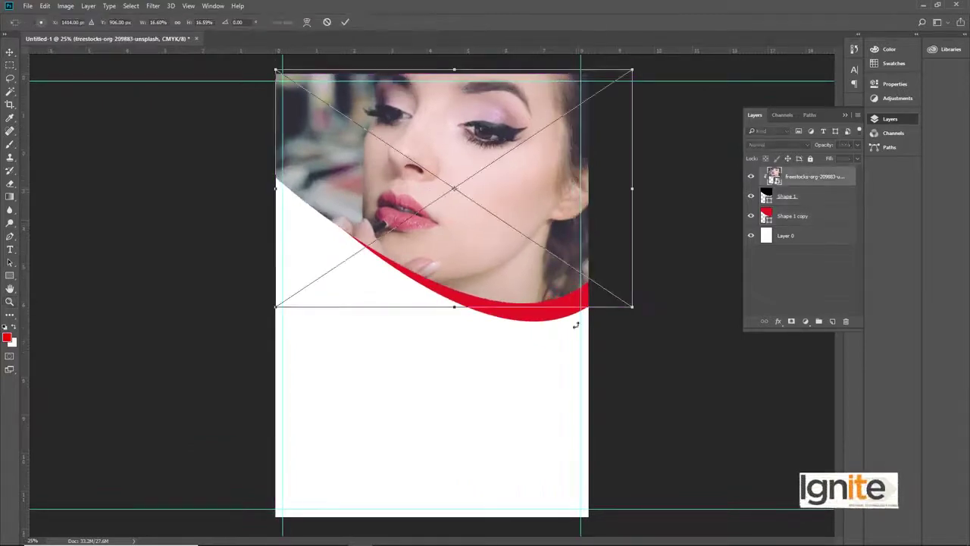
{"action": "left_click_drag", "start_coordinate": [632, 307], "coordinate": [636, 310]}
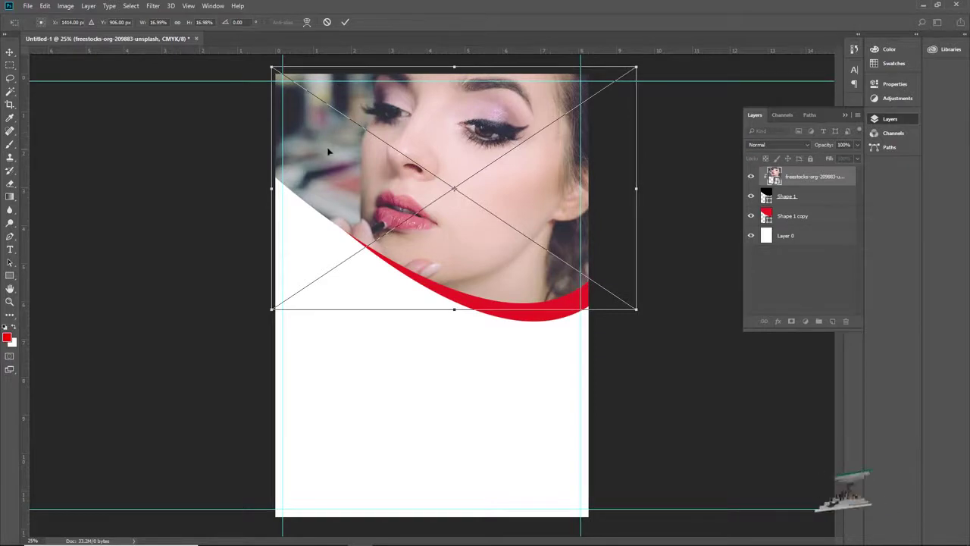
Step: Nudge the clipped photo up and to the right to about X 1446 px, Y 878 px, and apply the transform
{"action": "key", "text": "shift+Right"}
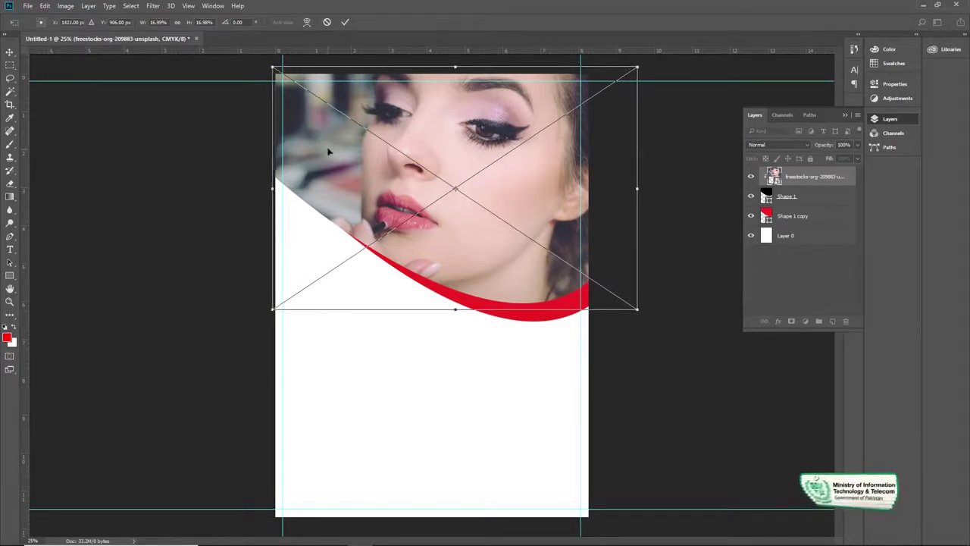
{"action": "key", "text": "Up"}
{"action": "key", "text": "Up"}
{"action": "key", "text": "Up"}
{"action": "key", "text": "Up"}
{"action": "key", "text": "Up"}
{"action": "key", "text": "Up"}
{"action": "key", "text": "Right"}
{"action": "key", "text": "Right"}
{"action": "key", "text": "Right"}
{"action": "key", "text": "Up"}
{"action": "key", "text": "Up"}
{"action": "key", "text": "Up"}
{"action": "key", "text": "Up"}
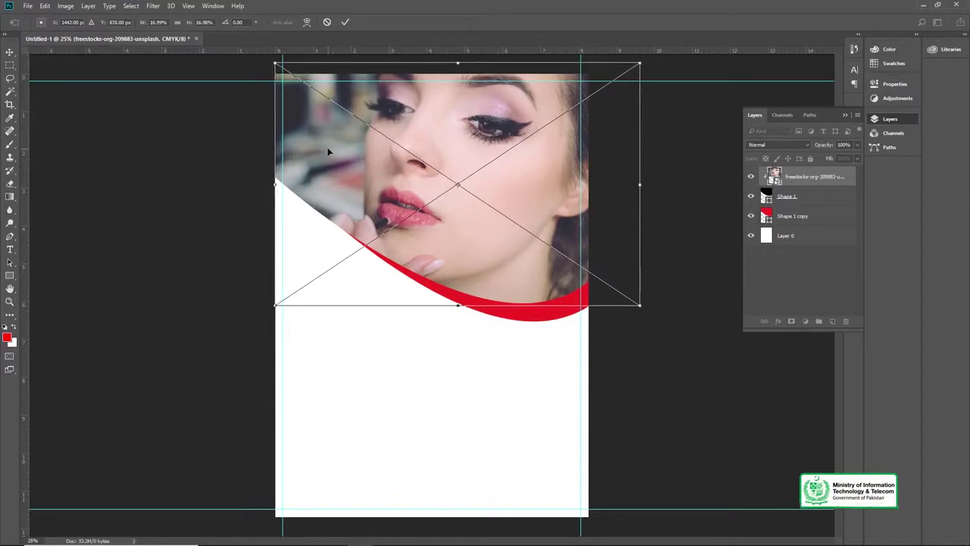
{"action": "key", "text": "Right"}
{"action": "key", "text": "Right"}
{"action": "key", "text": "Right"}
{"action": "key", "text": "Right"}
{"action": "key", "text": "Left"}
{"action": "key", "text": "Left"}
{"action": "key", "text": "Left"}
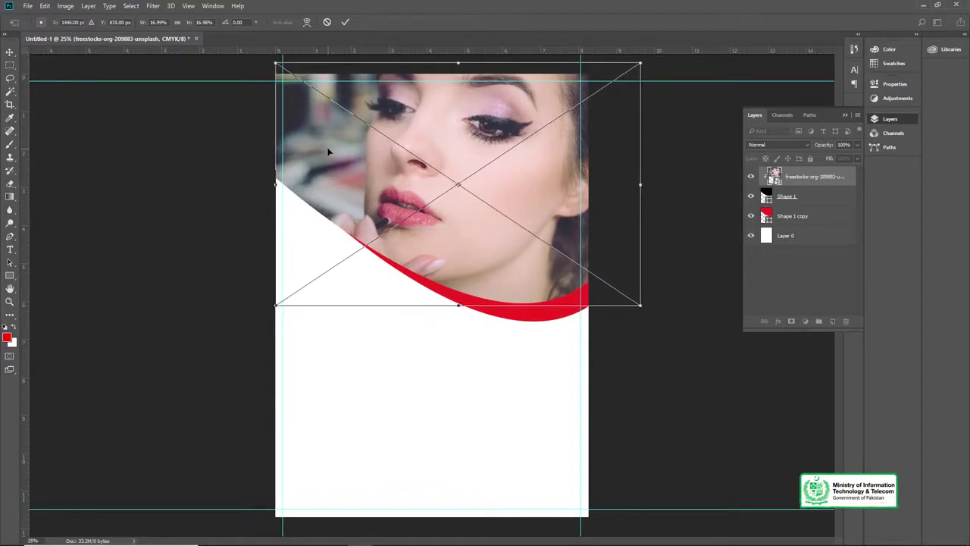
{"action": "key", "text": "Return"}
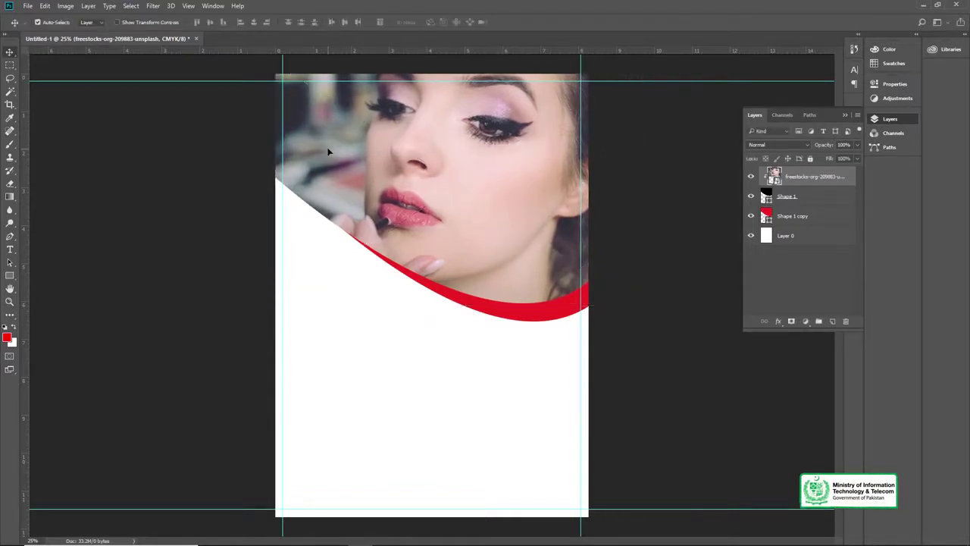
Step: Switch to Illustrator, copy the ABC Beauty Saloon logo from LOGO.ai, and return to the flyer in Photoshop
{"action": "left_click", "coordinate": [335, 536]}
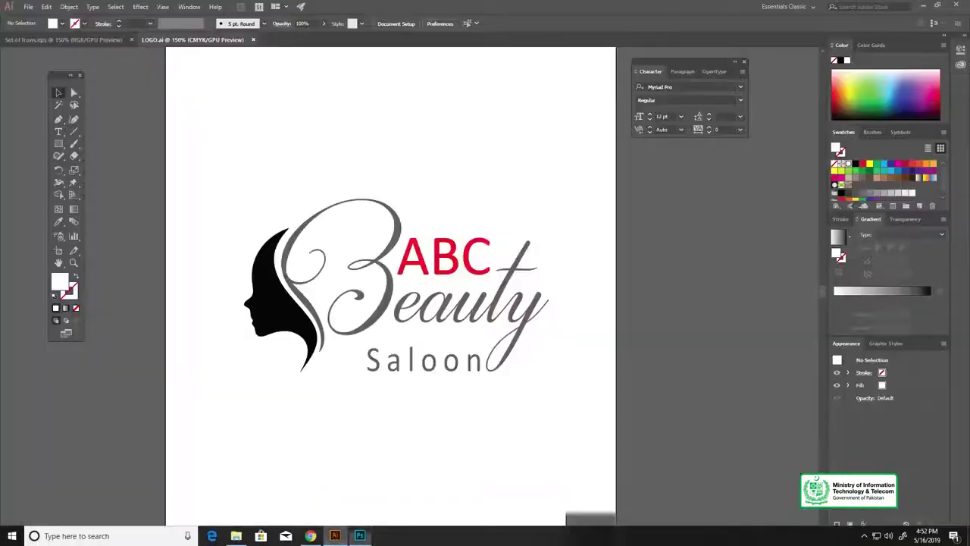
{"action": "left_click", "coordinate": [406, 257]}
{"action": "key", "text": "a"}
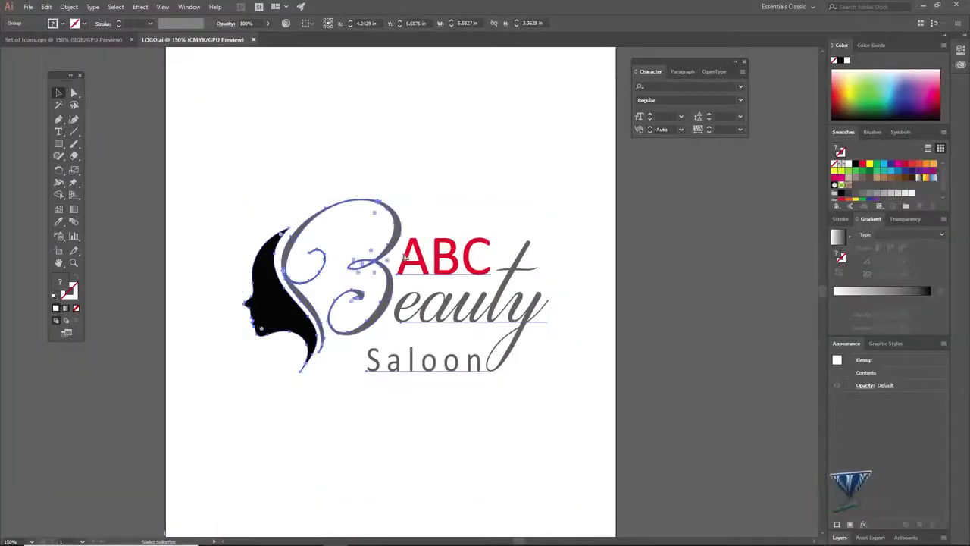
{"action": "key", "text": "v"}
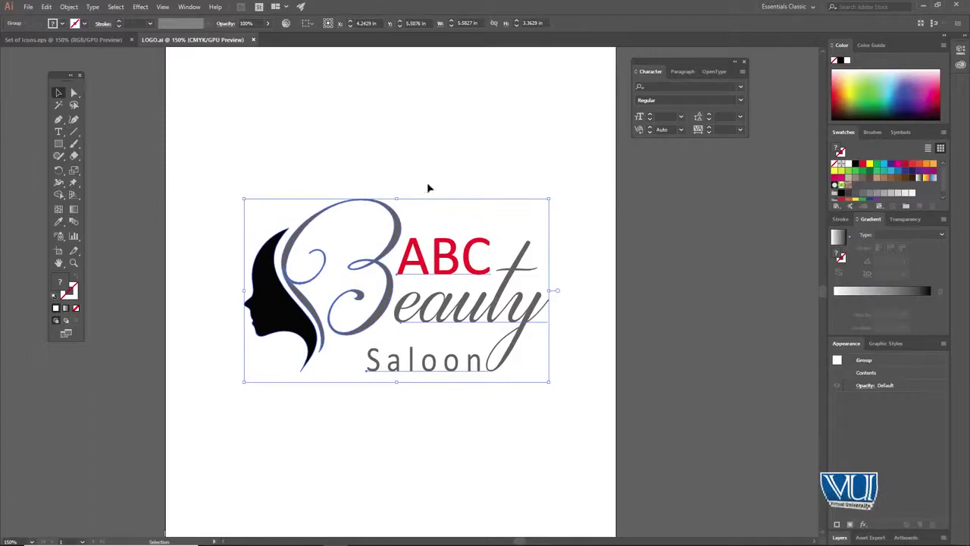
{"action": "left_click", "coordinate": [464, 156]}
{"action": "left_click", "coordinate": [924, 6]}
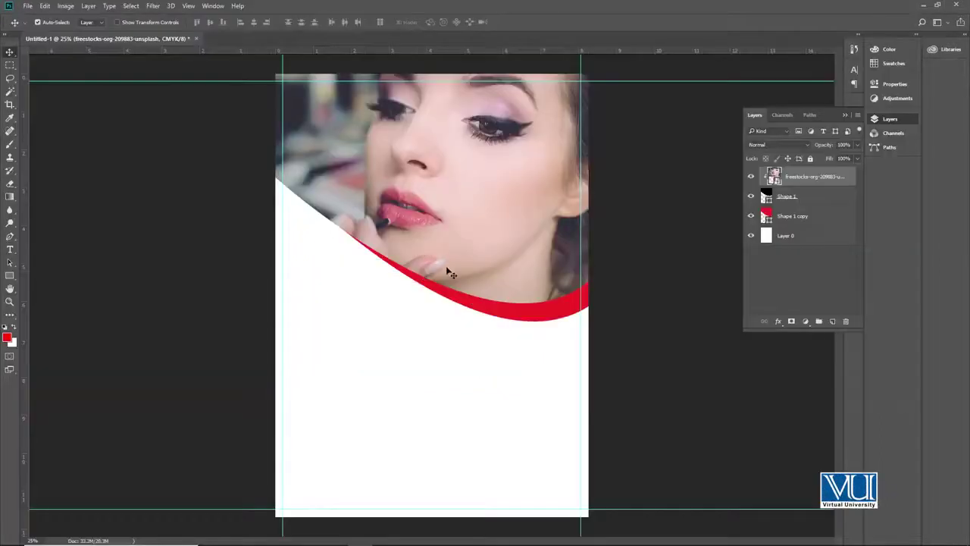
Step: Paste the copied logo into the flyer as a Smart Object
{"action": "key", "text": "ctrl"}
{"action": "key", "text": "ctrl+v"}
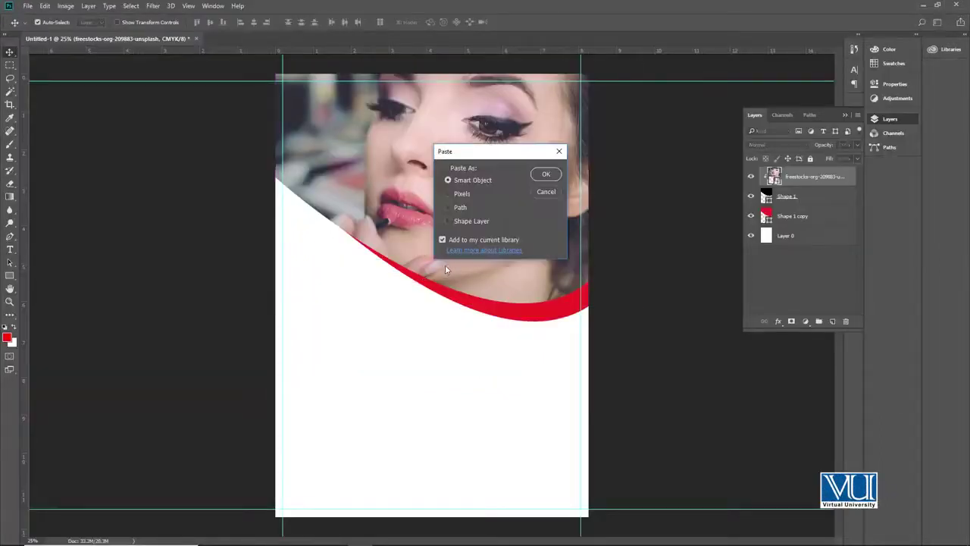
{"action": "left_click", "coordinate": [544, 175]}
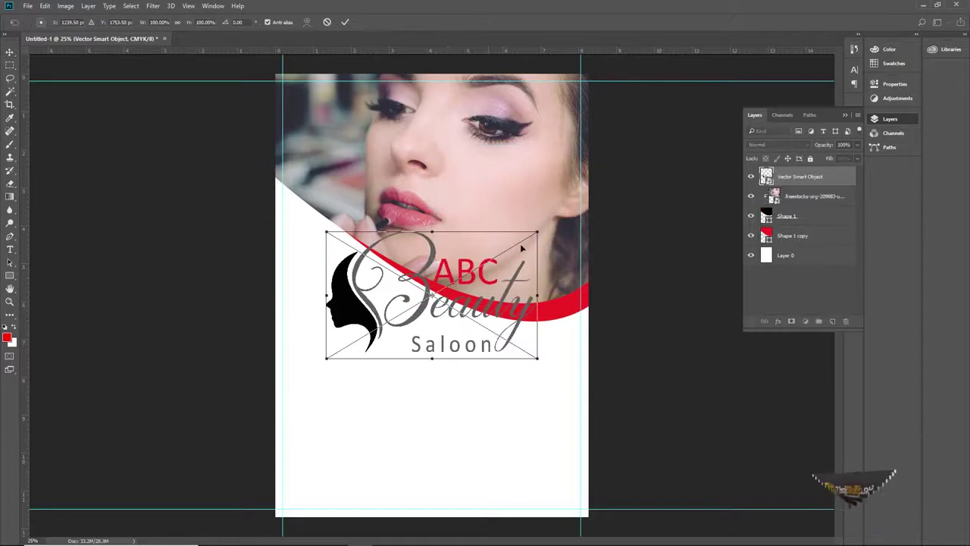
Step: Shrink the logo and place it in the page's upper-left area against the left margin guide
{"action": "left_click_drag", "start_coordinate": [537, 231], "coordinate": [375, 106]}
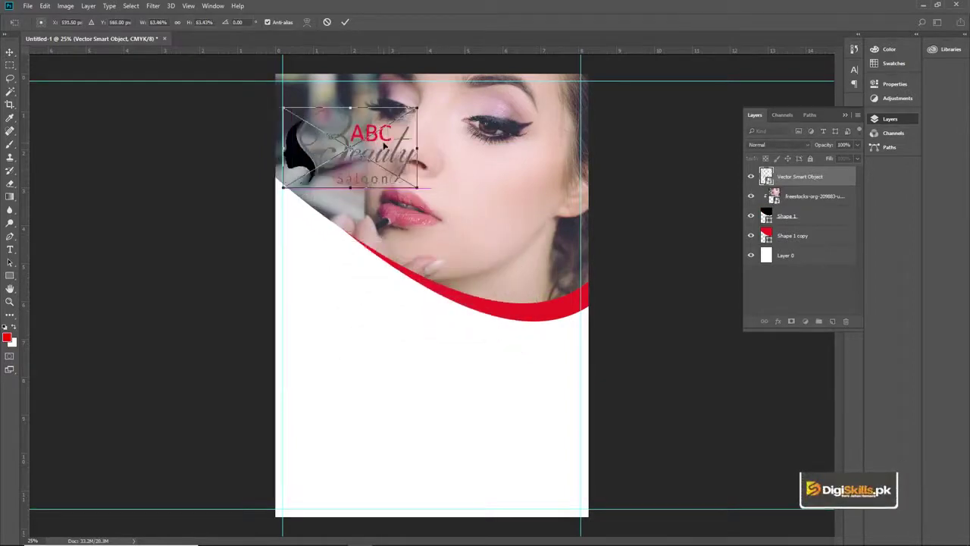
{"action": "left_click_drag", "start_coordinate": [418, 188], "coordinate": [394, 183]}
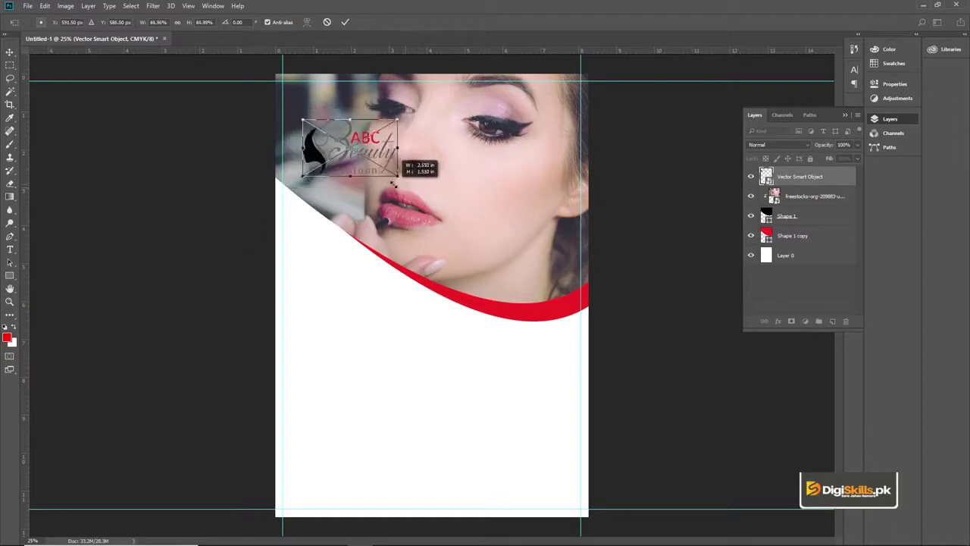
{"action": "left_click_drag", "start_coordinate": [382, 149], "coordinate": [328, 120]}
{"action": "key", "text": "Return"}
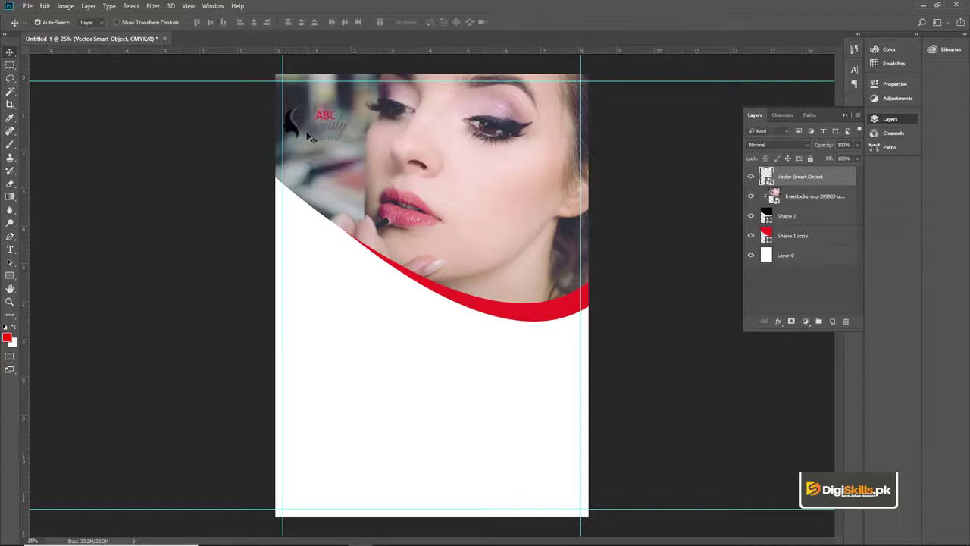
Step: Add a new layer beneath the logo and marquee a rectangle of about 2 × 1.3 in around the logo, starting at the page's left edge
{"action": "scroll", "coordinate": [311, 138], "scroll_direction": "up", "scroll_amount": 1}
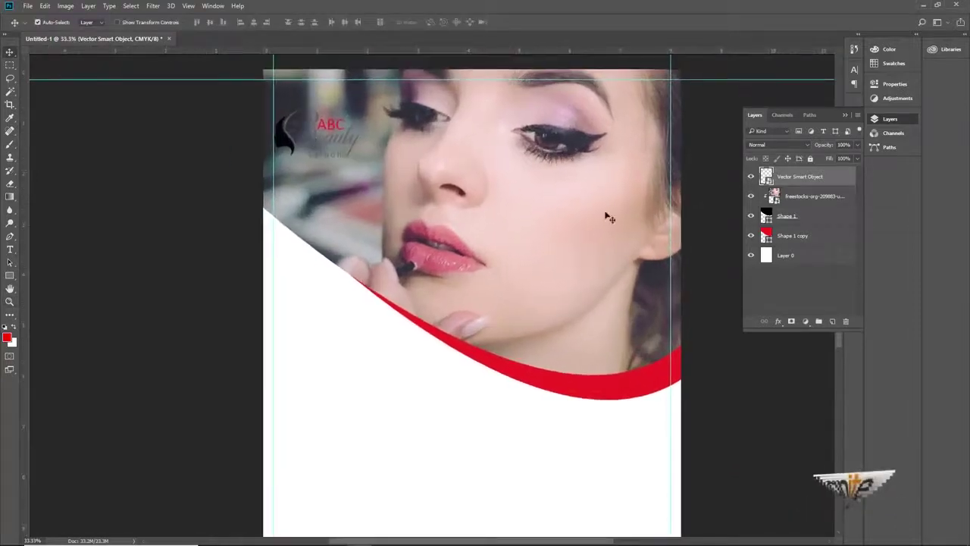
{"action": "left_click", "coordinate": [796, 198]}
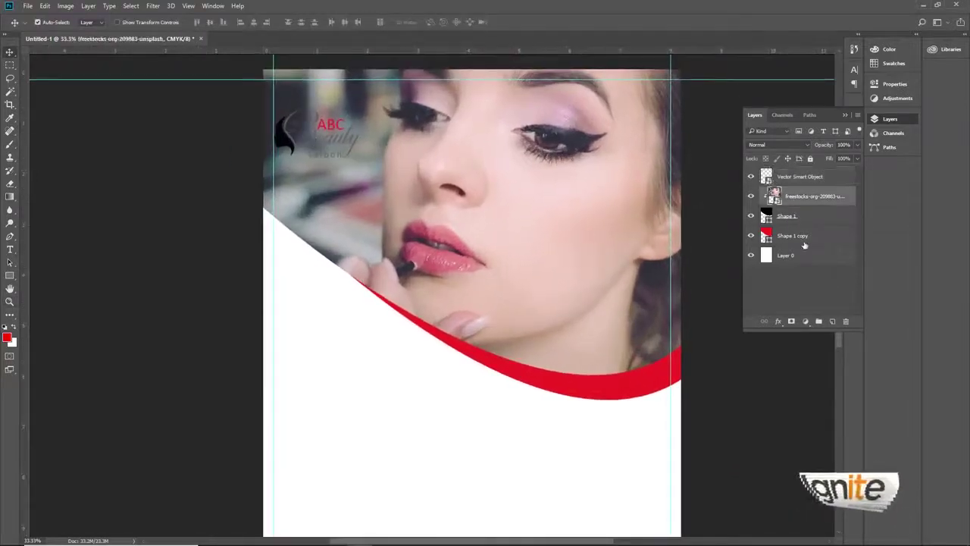
{"action": "left_click", "coordinate": [833, 322]}
{"action": "key", "text": "m"}
{"action": "left_click_drag", "start_coordinate": [263, 100], "coordinate": [366, 165]}
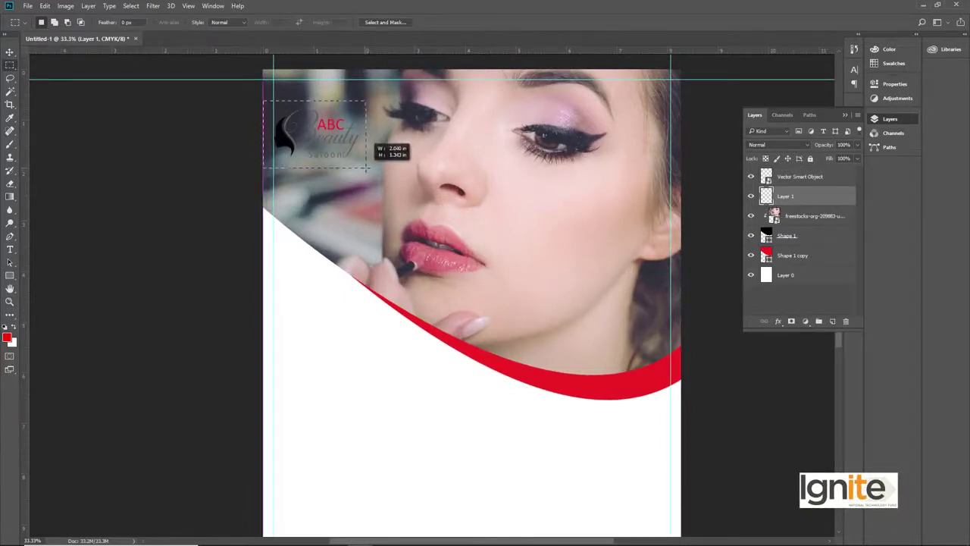
Step: Fill the rectangular selection behind the logo with white and deselect it
{"action": "key", "text": "v"}
{"action": "key", "text": "x"}
{"action": "key", "text": "alt+BackSpace"}
{"action": "key", "text": "ctrl+d"}
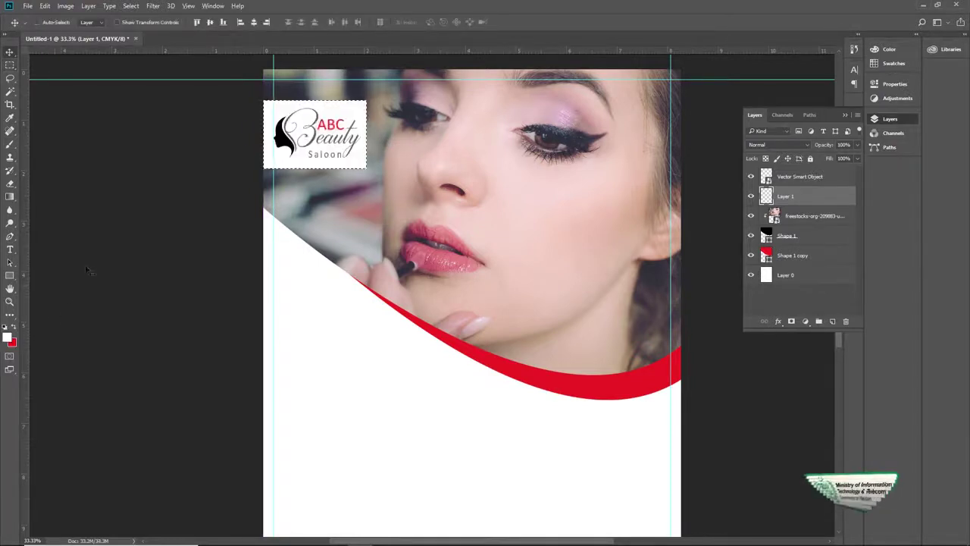
{"action": "key", "text": "z"}
{"action": "left_click", "coordinate": [395, 212], "text": "alt"}
{"action": "key", "text": "v"}
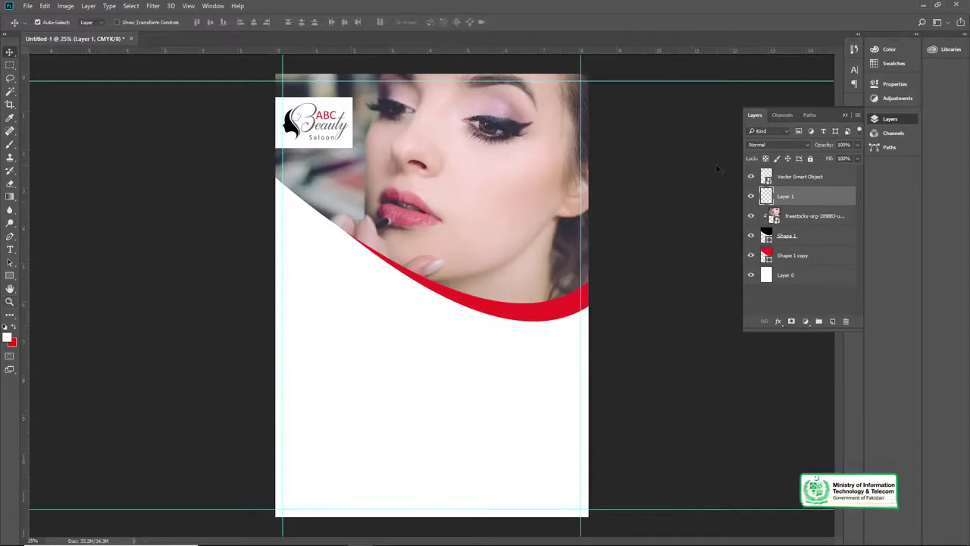
Step: Link the logo layer with its white background layer and scale both down slightly
{"action": "right_click", "coordinate": [794, 179]}
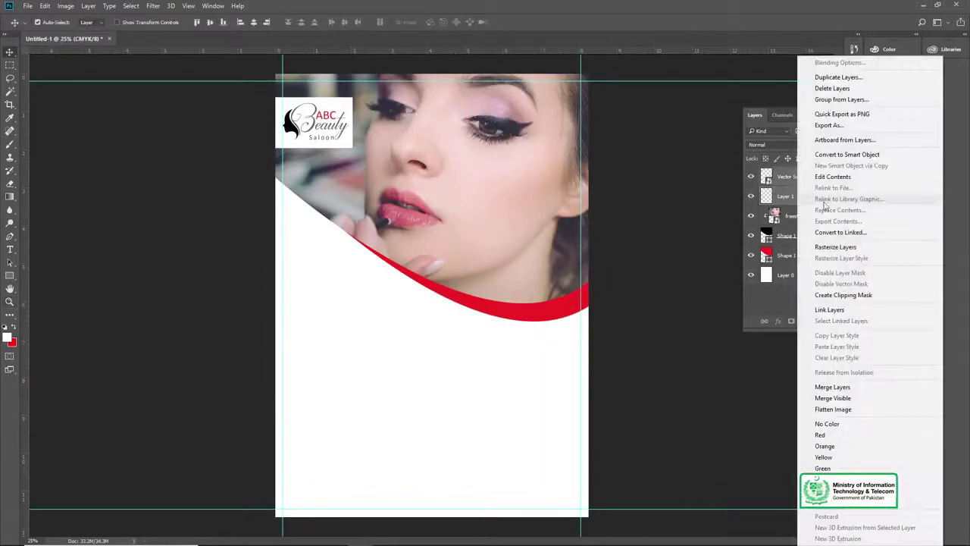
{"action": "left_click", "coordinate": [830, 309]}
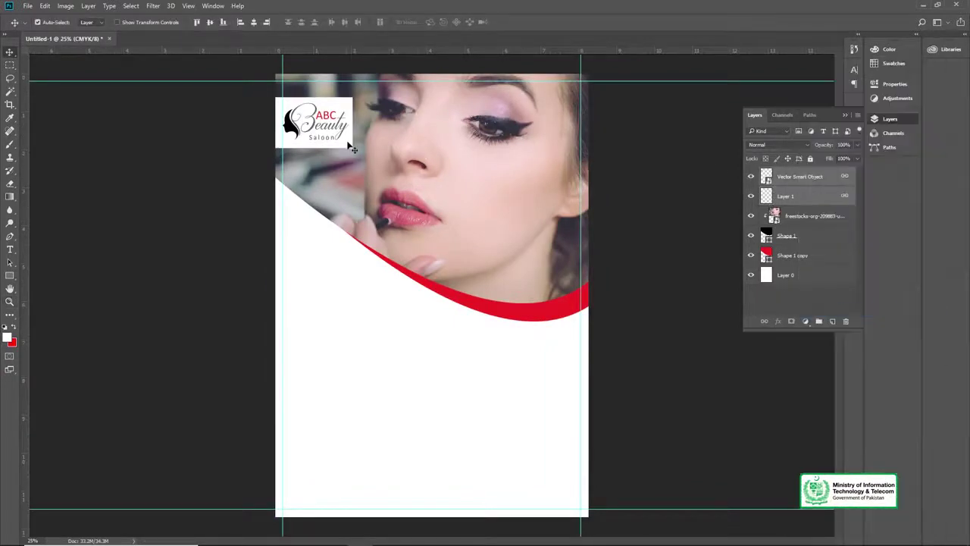
{"action": "key", "text": "ctrl+space"}
{"action": "left_click", "coordinate": [312, 128], "text": "ctrl"}
{"action": "left_click", "coordinate": [312, 127], "text": "ctrl"}
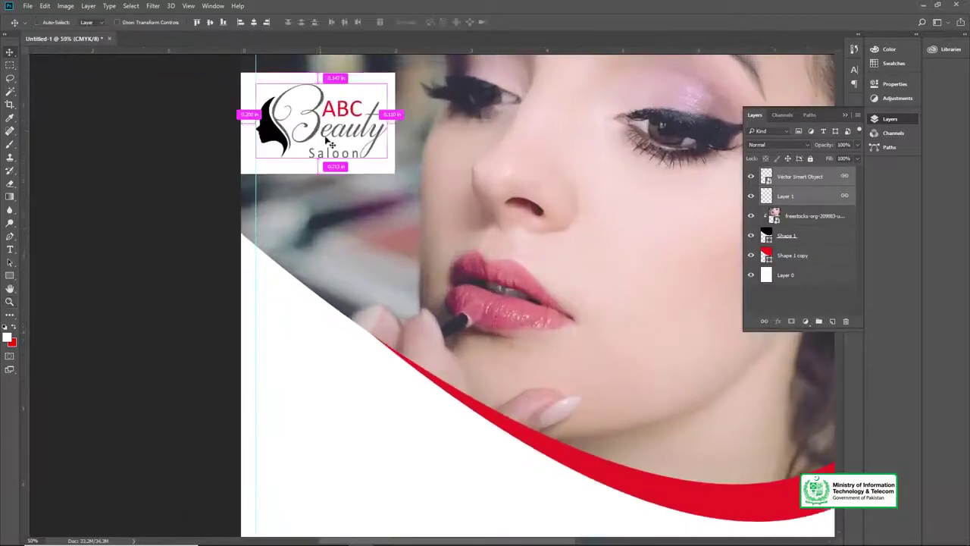
{"action": "key", "text": "ctrl+t"}
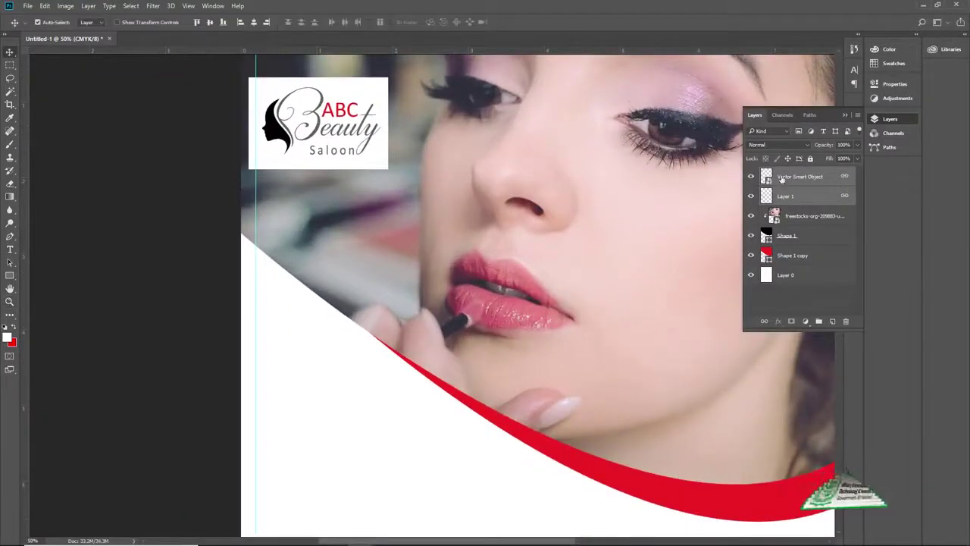
Step: Unlink the two logo layers and extend only the white box to the page's left edge
{"action": "right_click", "coordinate": [782, 180]}
{"action": "left_click", "coordinate": [823, 300]}
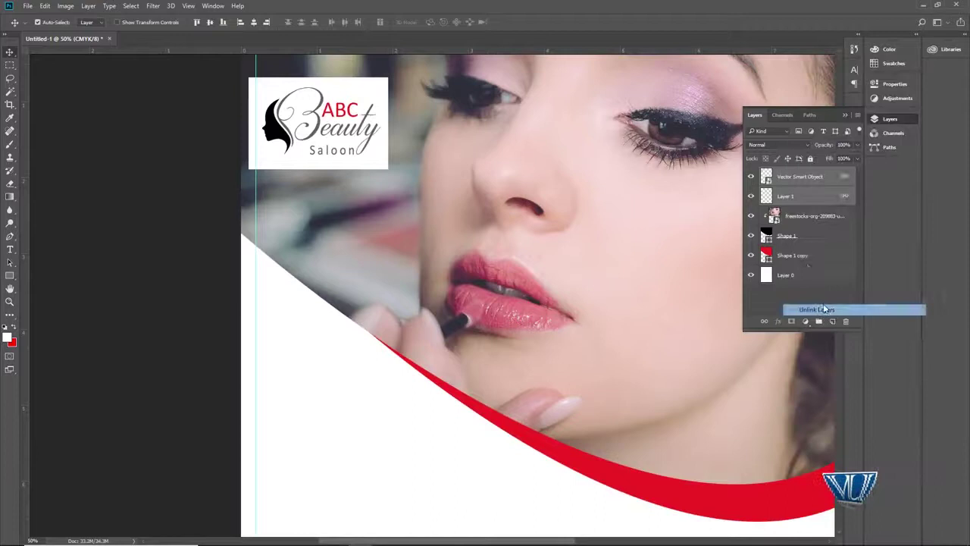
{"action": "left_click", "coordinate": [778, 197]}
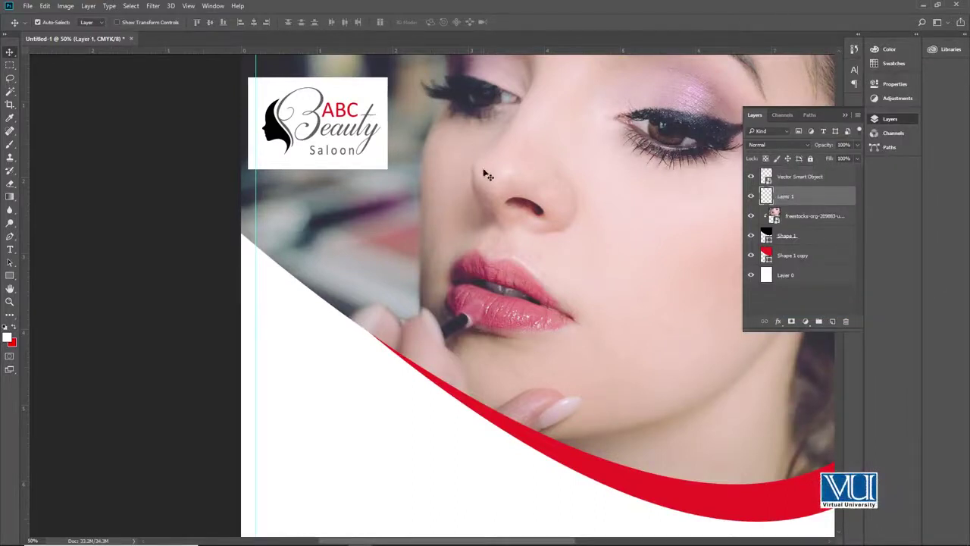
{"action": "key", "text": "ctrl+t"}
{"action": "left_click_drag", "start_coordinate": [382, 123], "coordinate": [388, 122]}
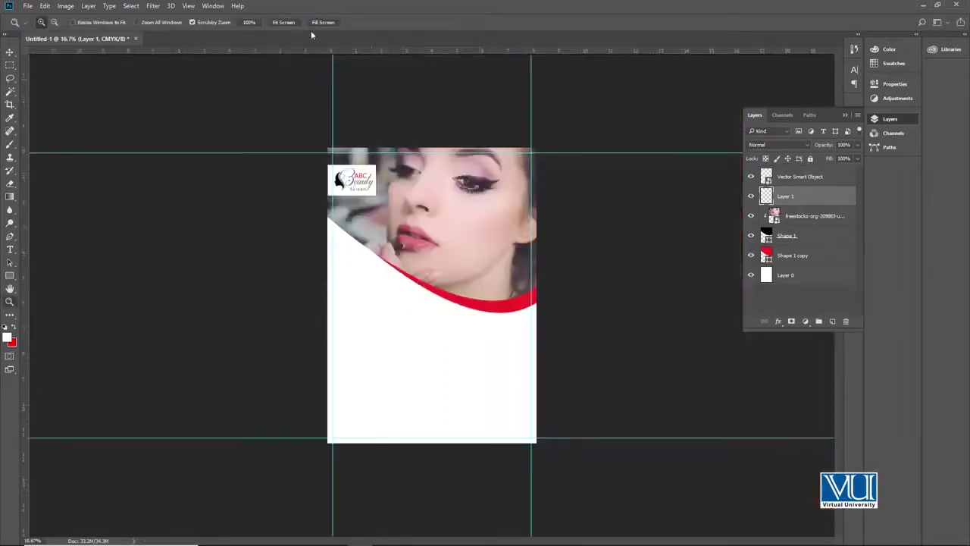
Step: On a new layer above the logo, make a circular selection about 1.95 in wide over the red band's right end and fill it with black
{"action": "left_click", "coordinate": [284, 22]}
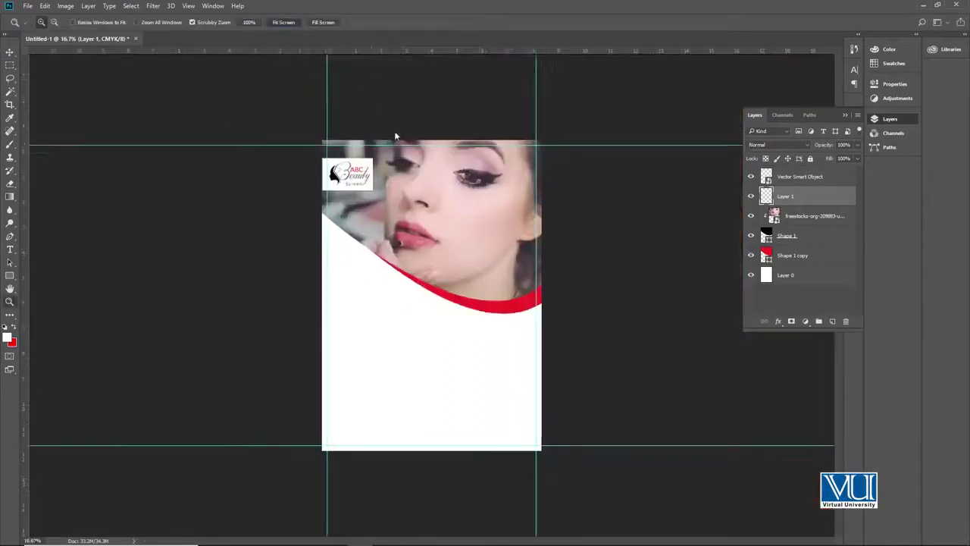
{"action": "key", "text": "v"}
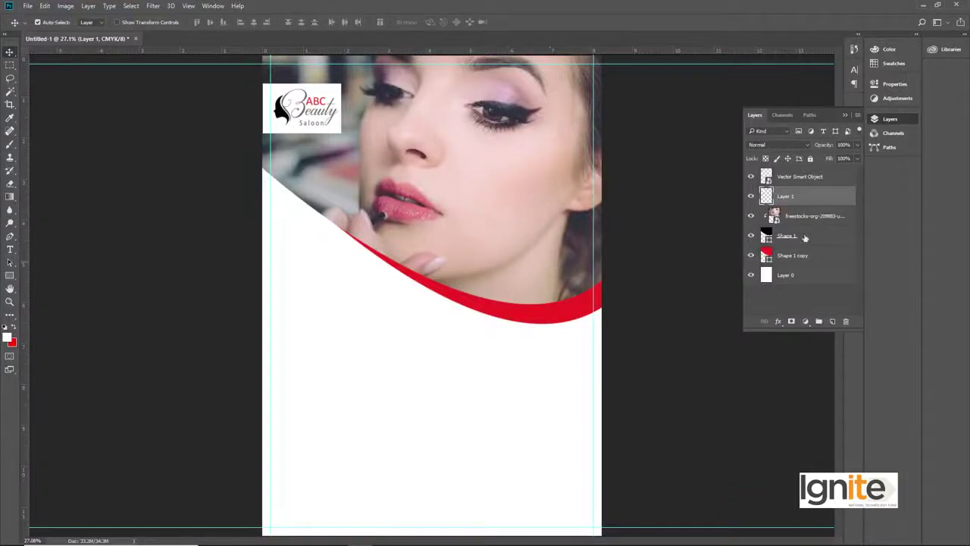
{"action": "left_click", "coordinate": [799, 176]}
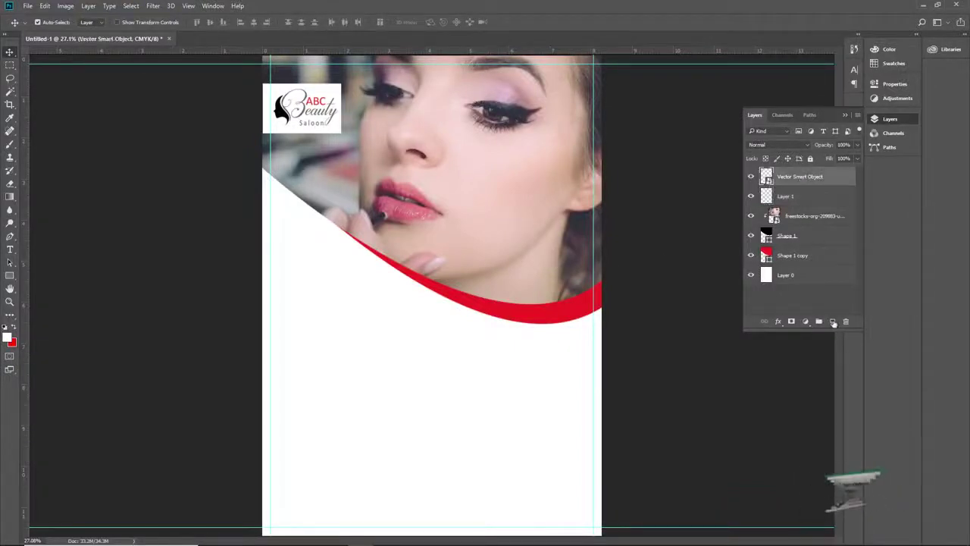
{"action": "left_click", "coordinate": [832, 320]}
{"action": "left_click", "coordinate": [9, 65]}
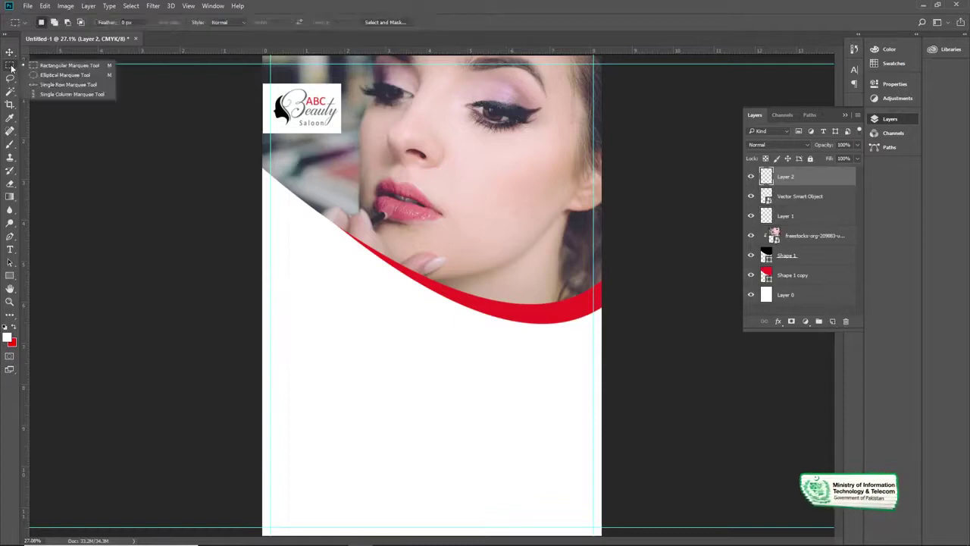
{"action": "left_click", "coordinate": [49, 76]}
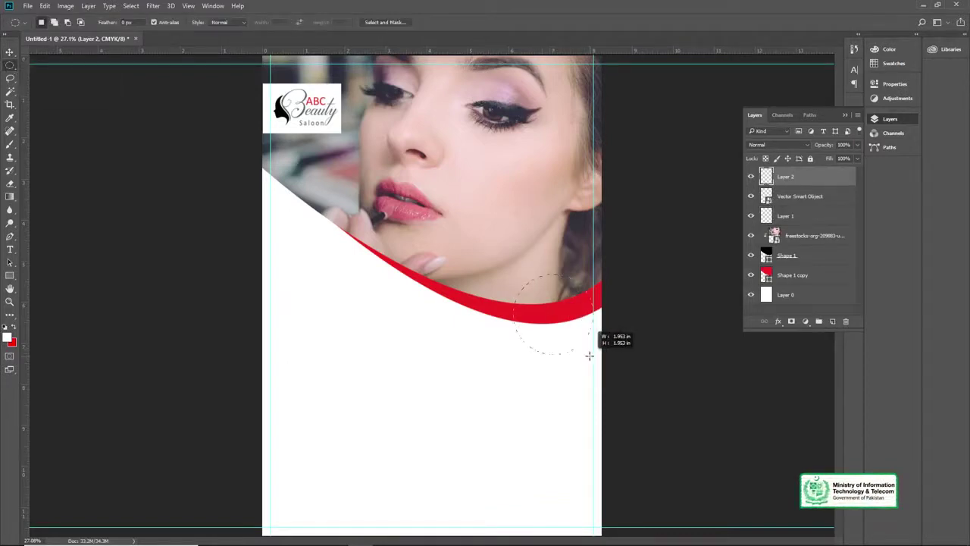
{"action": "left_click_drag", "start_coordinate": [592, 357], "coordinate": [592, 356]}
{"action": "key", "text": "v"}
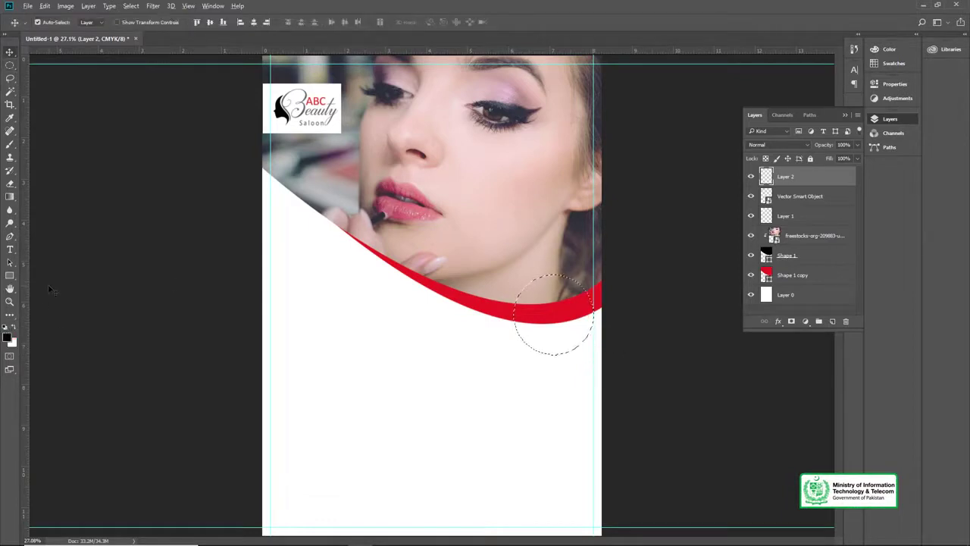
{"action": "key", "text": "alt+BackSpace"}
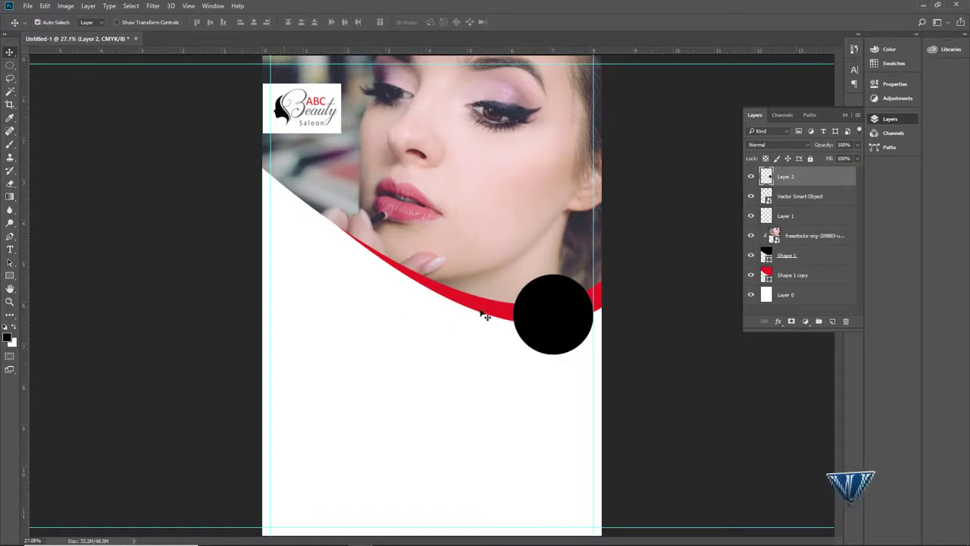
Step: Enlarge the black circle to about 116% and position it over the red band against the right margin guide
{"action": "left_click_drag", "start_coordinate": [544, 311], "coordinate": [540, 304]}
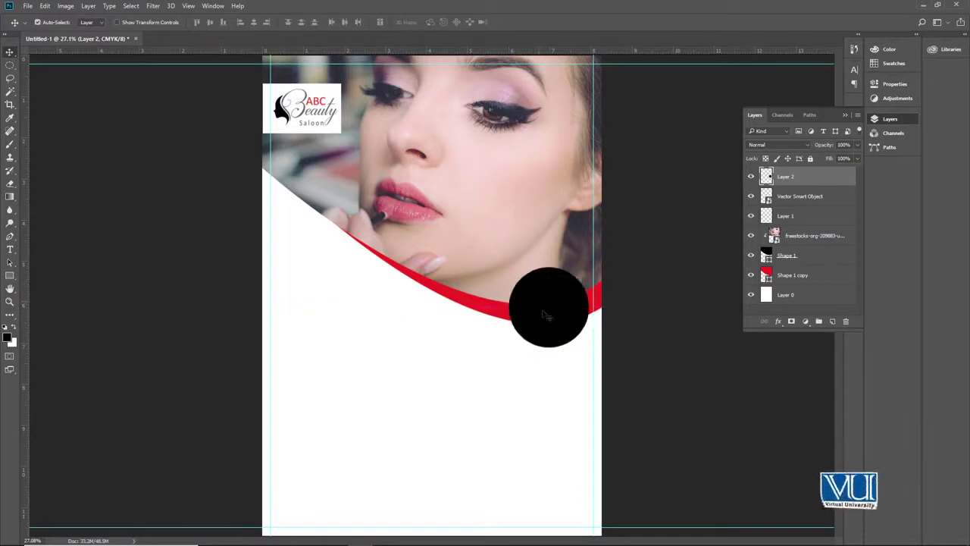
{"action": "key", "text": "ctrl+t"}
{"action": "left_click_drag", "start_coordinate": [595, 266], "coordinate": [596, 262]}
{"action": "left_click_drag", "start_coordinate": [566, 294], "coordinate": [568, 288]}
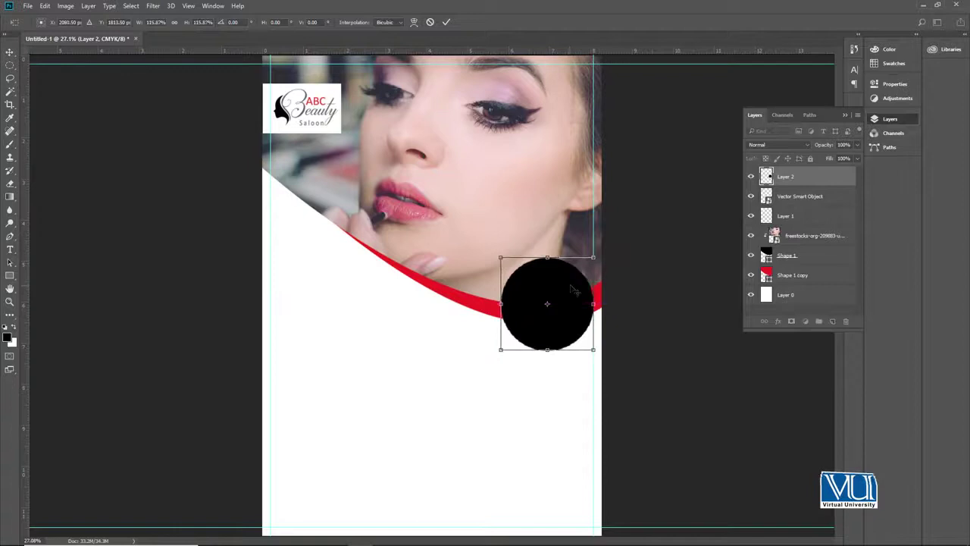
{"action": "key", "text": "Return"}
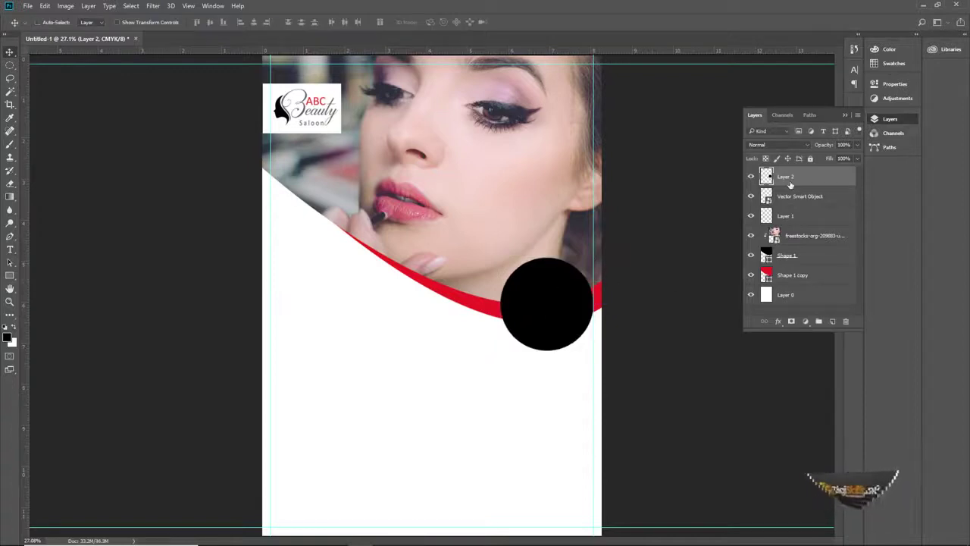
Step: Duplicate the black circle, place the copy further left along the red band, and scale it down to about 78%
{"action": "key", "text": "ctrl+j"}
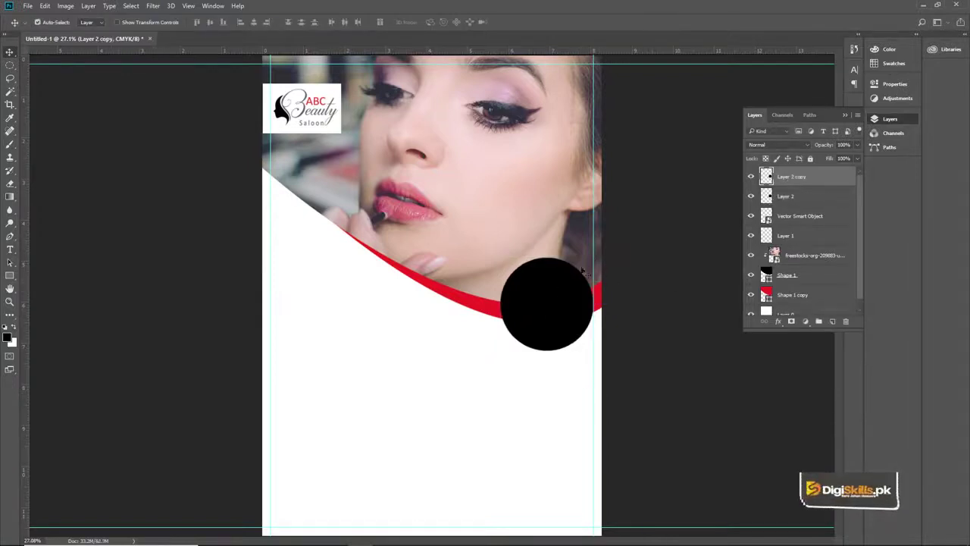
{"action": "left_click_drag", "start_coordinate": [553, 304], "coordinate": [442, 276]}
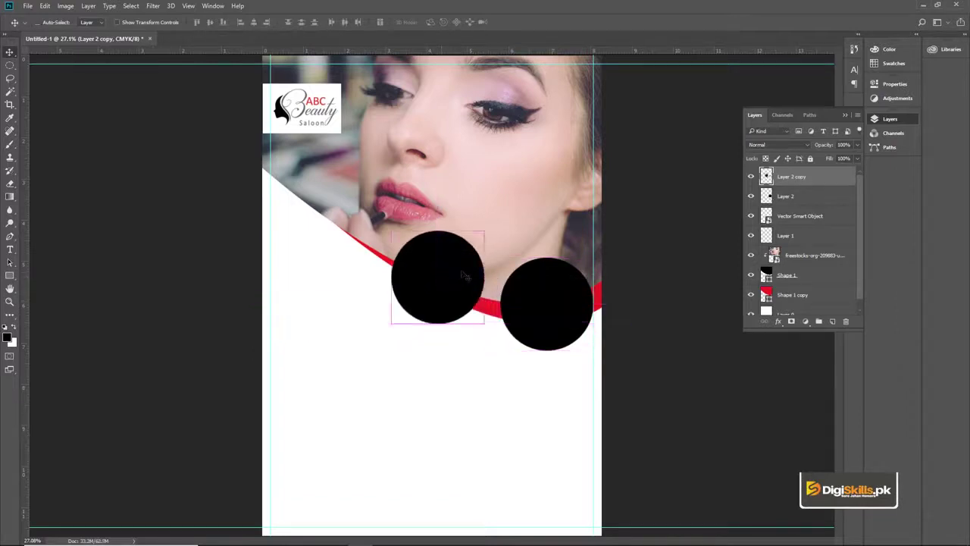
{"action": "key", "text": "ctrl+t"}
{"action": "left_click_drag", "start_coordinate": [482, 230], "coordinate": [462, 265]}
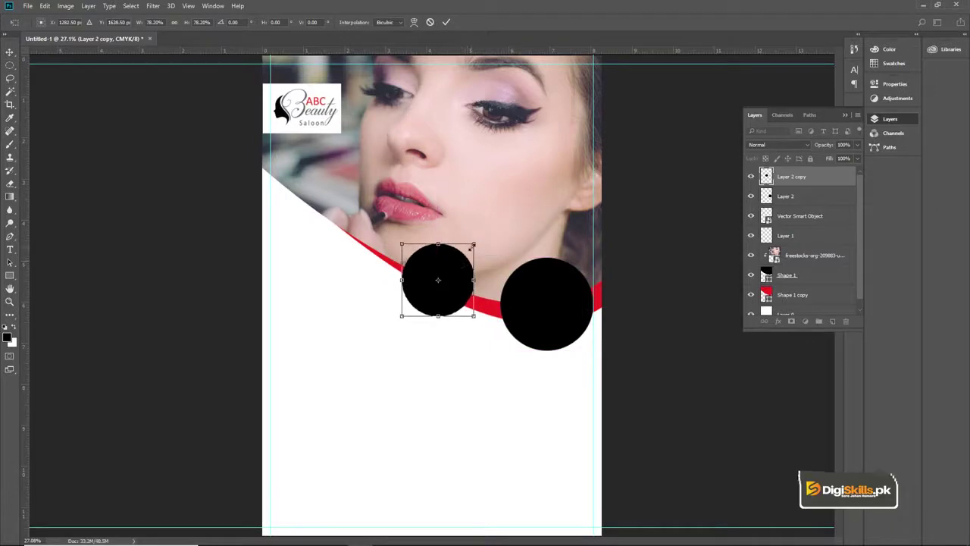
{"action": "key", "text": "Return"}
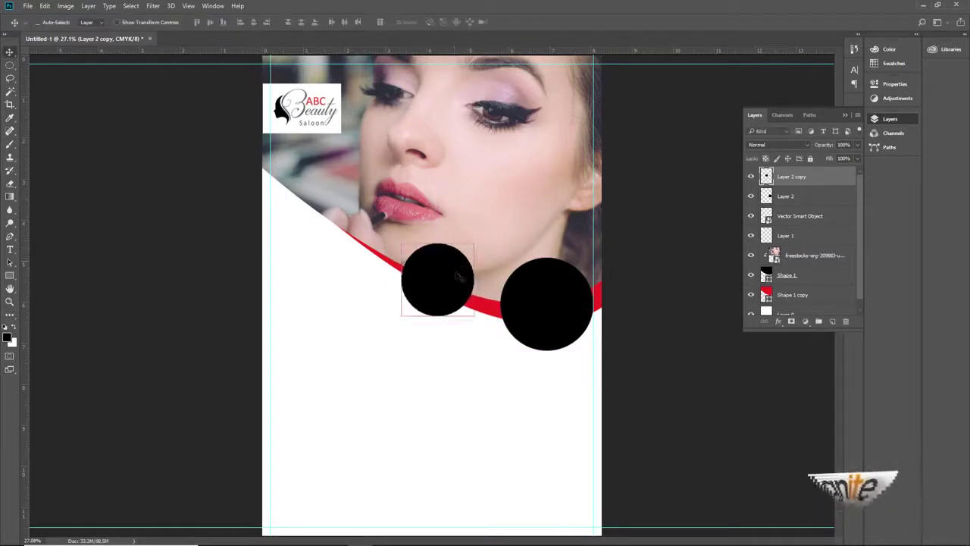
Step: Duplicate the medium circle, place the copy up and left along the curve, and shrink it to form the smallest circle
{"action": "key", "text": "ctrl+j"}
{"action": "left_click_drag", "start_coordinate": [439, 275], "coordinate": [360, 236]}
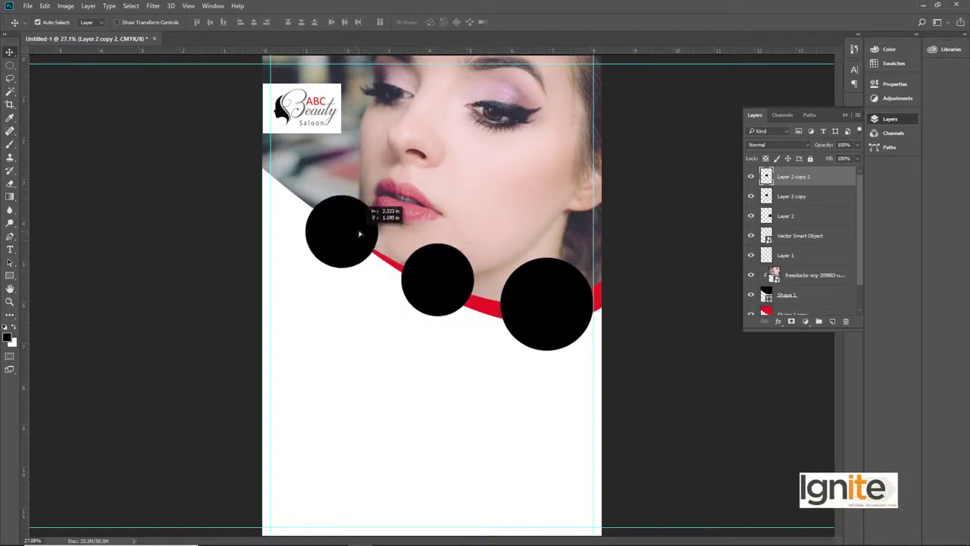
{"action": "key", "text": "ctrl+t"}
{"action": "left_click_drag", "start_coordinate": [379, 195], "coordinate": [368, 206]}
{"action": "key", "text": "Return"}
Step: Move the smallest circle closer to the medium one along the curve and nudge the medium circle slightly
{"action": "scroll", "coordinate": [440, 275], "scroll_direction": "up", "scroll_amount": 2}
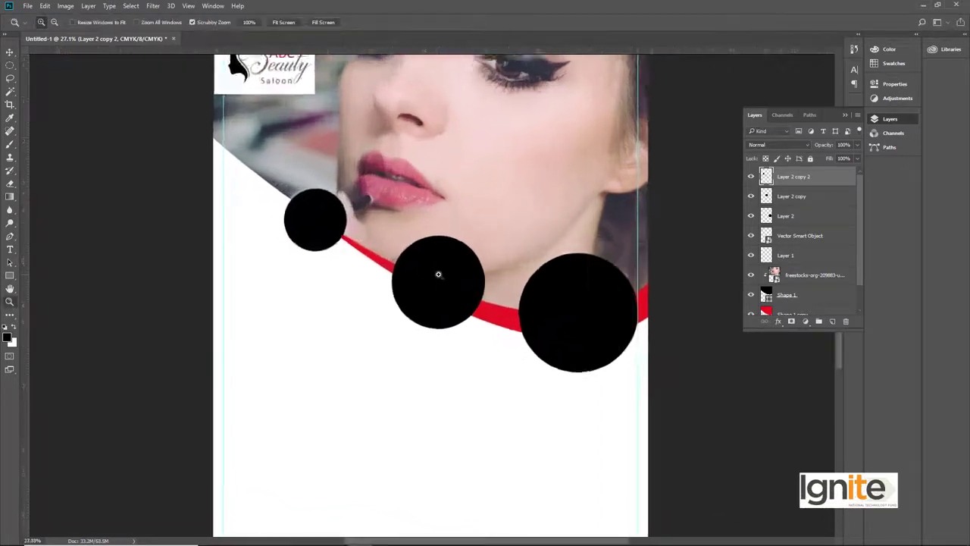
{"action": "left_click_drag", "start_coordinate": [269, 206], "coordinate": [290, 214]}
{"action": "left_click", "coordinate": [435, 273]}
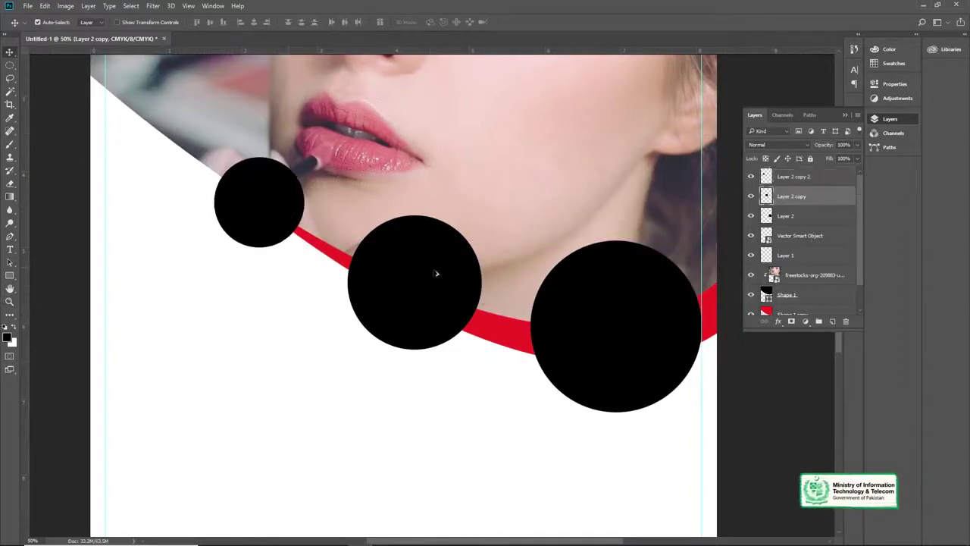
{"action": "left_click_drag", "start_coordinate": [427, 280], "coordinate": [423, 280]}
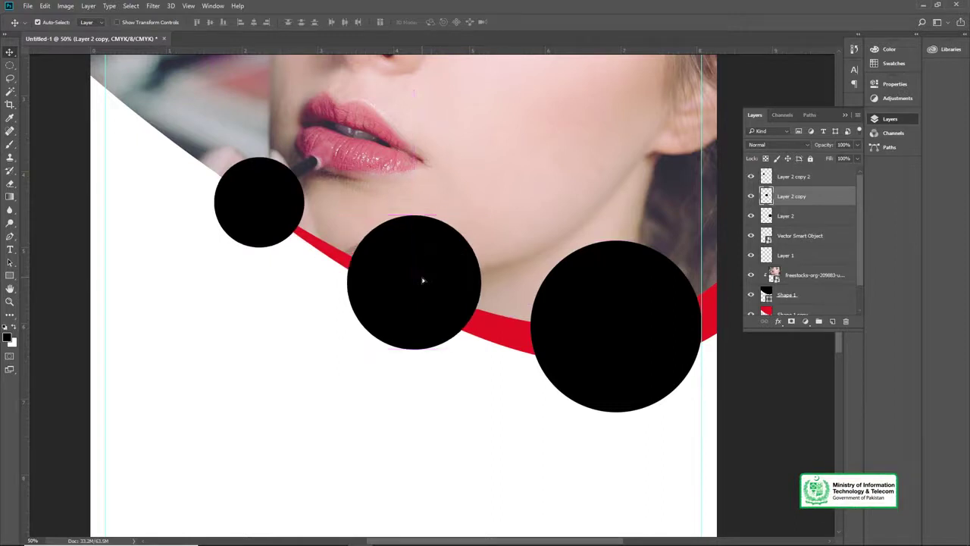
Step: Shift the medium and smallest circles down and right along the red band, closer to the large circle
{"action": "left_click", "coordinate": [796, 181], "text": "shift"}
{"action": "left_click", "coordinate": [793, 216], "text": "shift"}
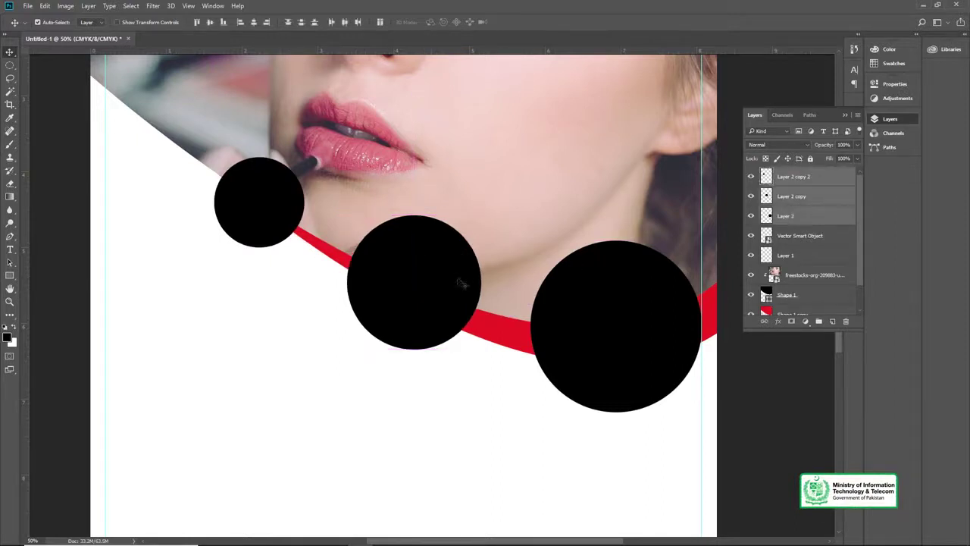
{"action": "key", "text": "ctrl"}
{"action": "key", "text": "z"}
{"action": "left_click", "coordinate": [392, 247], "text": "alt"}
{"action": "left_click", "coordinate": [390, 247], "text": "alt"}
{"action": "key", "text": "ctrl"}
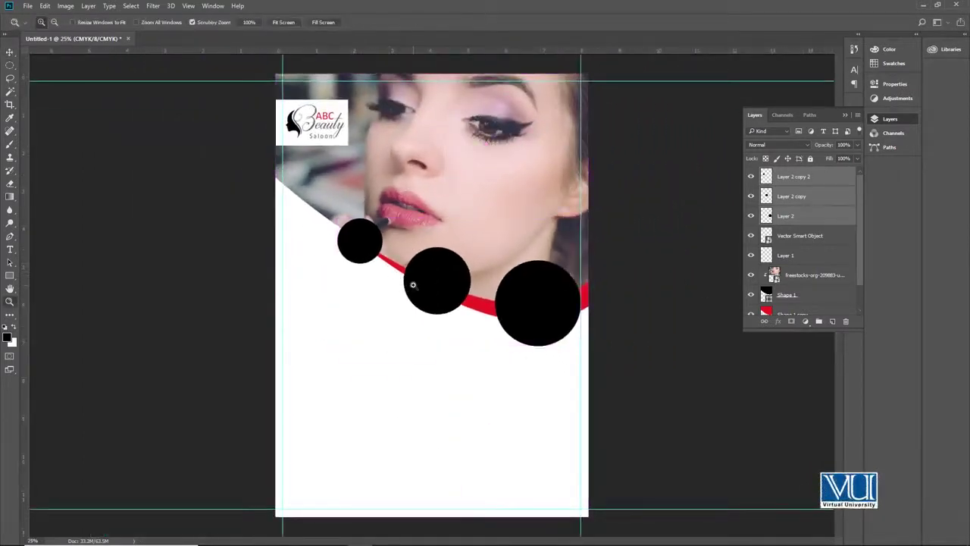
{"action": "key", "text": "ctrl"}
{"action": "left_click_drag", "start_coordinate": [459, 281], "coordinate": [463, 288]}
{"action": "left_click_drag", "start_coordinate": [366, 250], "coordinate": [380, 260]}
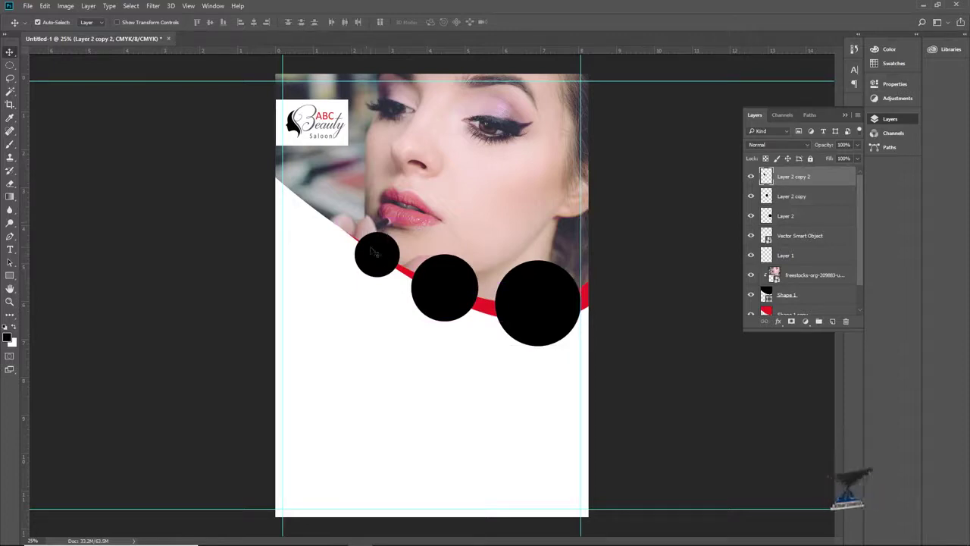
{"action": "left_click", "coordinate": [454, 305]}
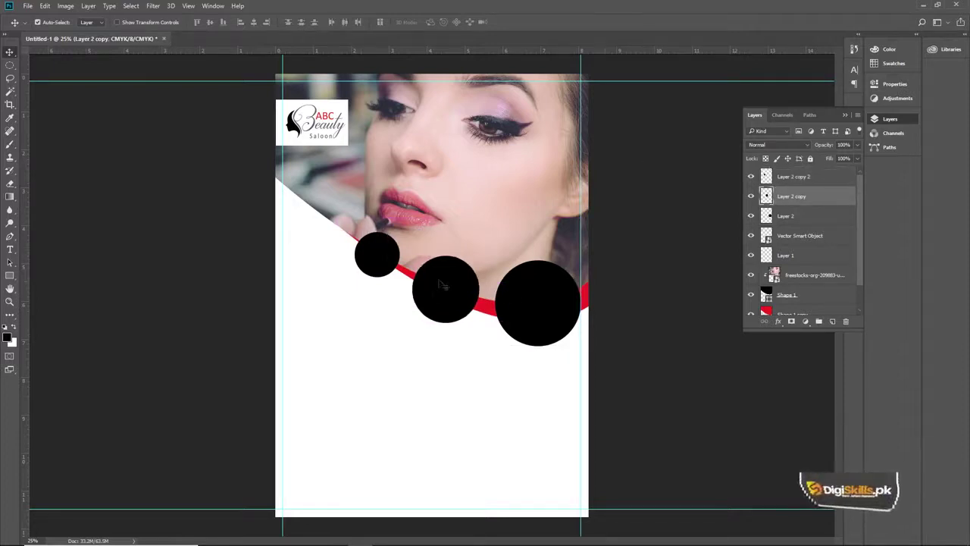
{"action": "mouse_move", "coordinate": [530, 544]}
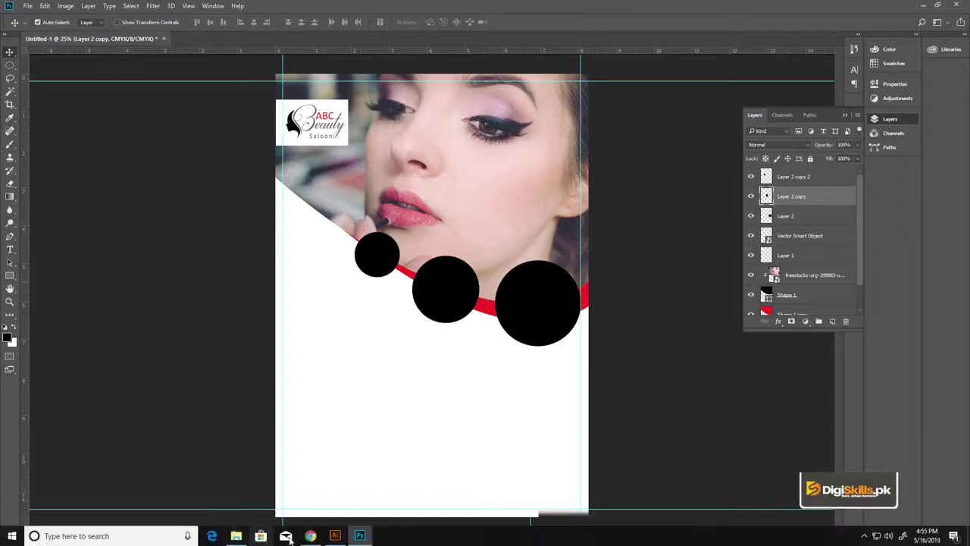
Step: Place the element5-digital-611462-unsplash photo in the flyer and clip it to the largest circle, with its layer directly above that circle
{"action": "left_click", "coordinate": [235, 535]}
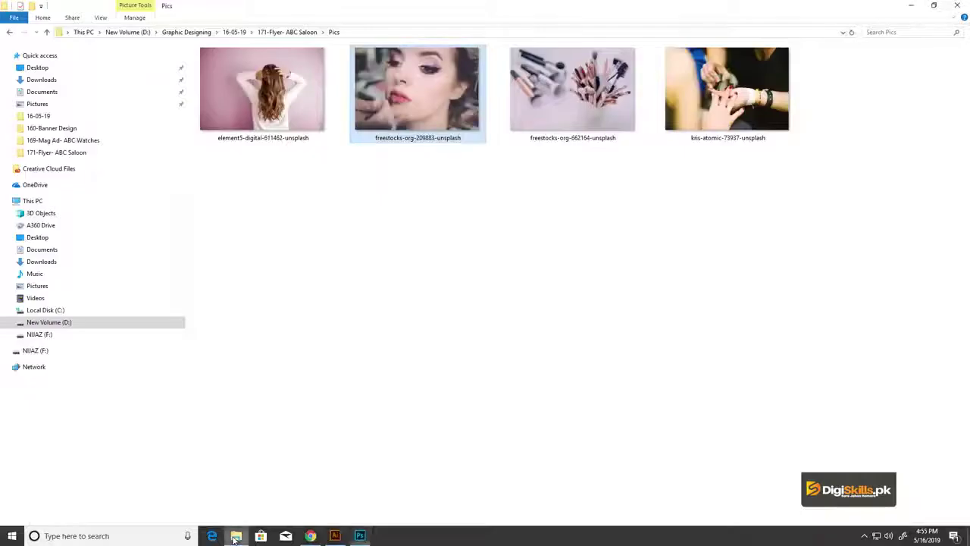
{"action": "left_click_drag", "start_coordinate": [266, 98], "coordinate": [547, 278]}
{"action": "key", "text": "Return"}
{"action": "left_click_drag", "start_coordinate": [795, 197], "coordinate": [786, 233]}
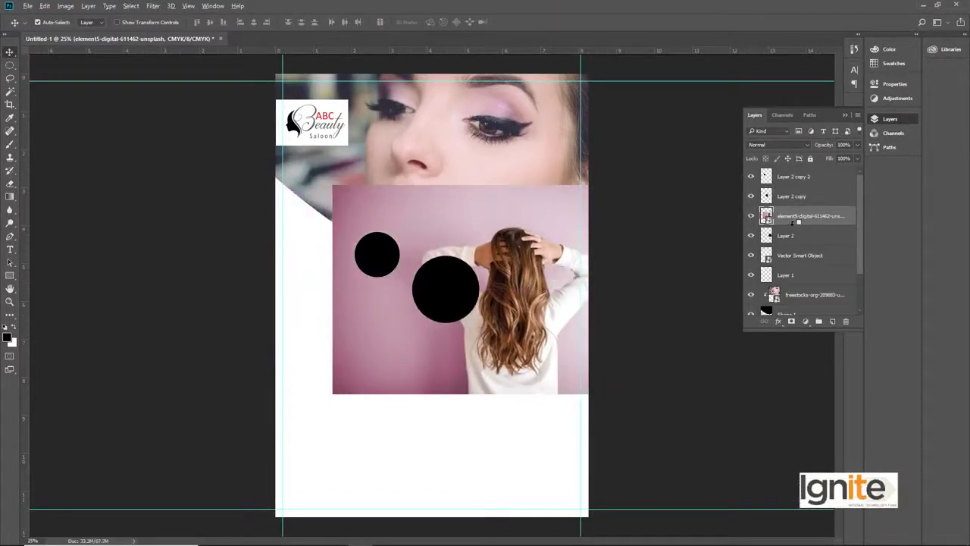
{"action": "left_click", "coordinate": [793, 220], "text": "alt"}
Step: Scale the long-haired woman's photo down to about 7% and position it so her head and hair fill the largest circle
{"action": "mouse_move", "coordinate": [561, 294]}
{"action": "left_mouse_down"}
{"action": "mouse_move", "coordinate": [570, 305]}
{"action": "mouse_move", "coordinate": [534, 318]}
{"action": "mouse_move", "coordinate": [576, 287]}
{"action": "left_mouse_up"}
{"action": "key", "text": "ctrl+space"}
{"action": "key", "text": "ctrl+t"}
{"action": "left_click_drag", "start_coordinate": [121, 100], "coordinate": [255, 189]}
{"action": "left_click_drag", "start_coordinate": [457, 244], "coordinate": [515, 241]}
{"action": "left_click_drag", "start_coordinate": [659, 180], "coordinate": [688, 168]}
{"action": "left_click_drag", "start_coordinate": [563, 283], "coordinate": [562, 275]}
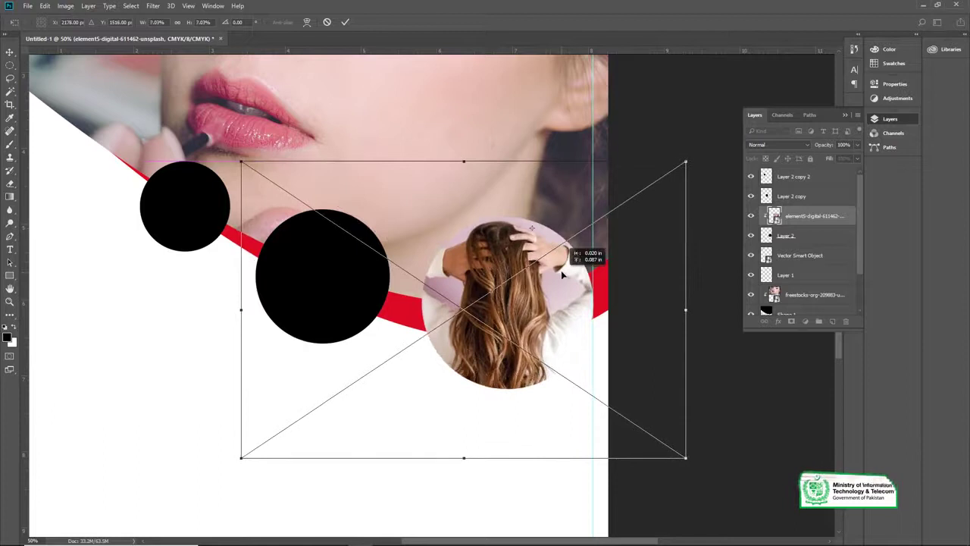
{"action": "key", "text": "Return"}
Step: Place the kris-atomic-73937-unsplash photo in the flyer and clip it to the medium circle
{"action": "key", "text": "z"}
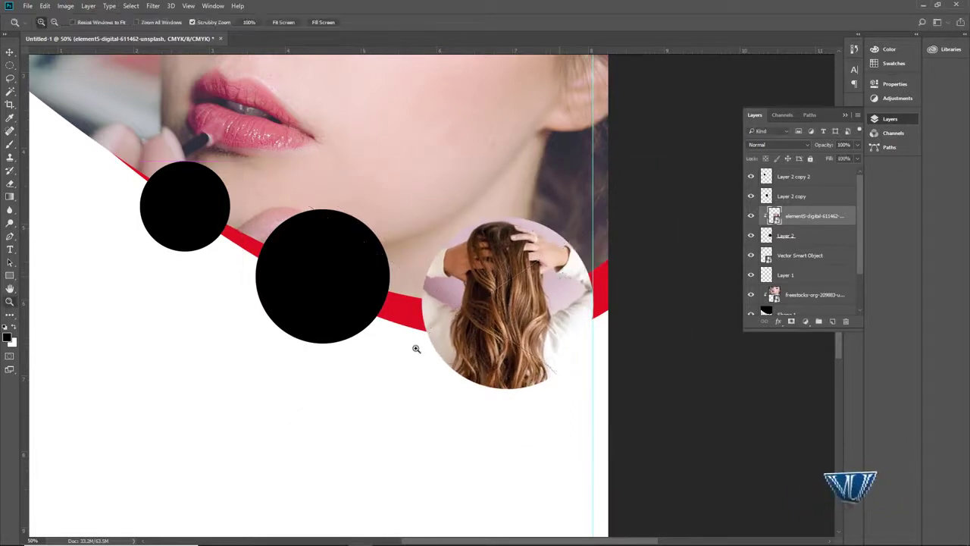
{"action": "left_click", "coordinate": [396, 312], "text": "alt"}
{"action": "left_click", "coordinate": [396, 312], "text": "alt"}
{"action": "key", "text": "v"}
{"action": "mouse_move", "coordinate": [311, 543]}
{"action": "left_click", "coordinate": [236, 535]}
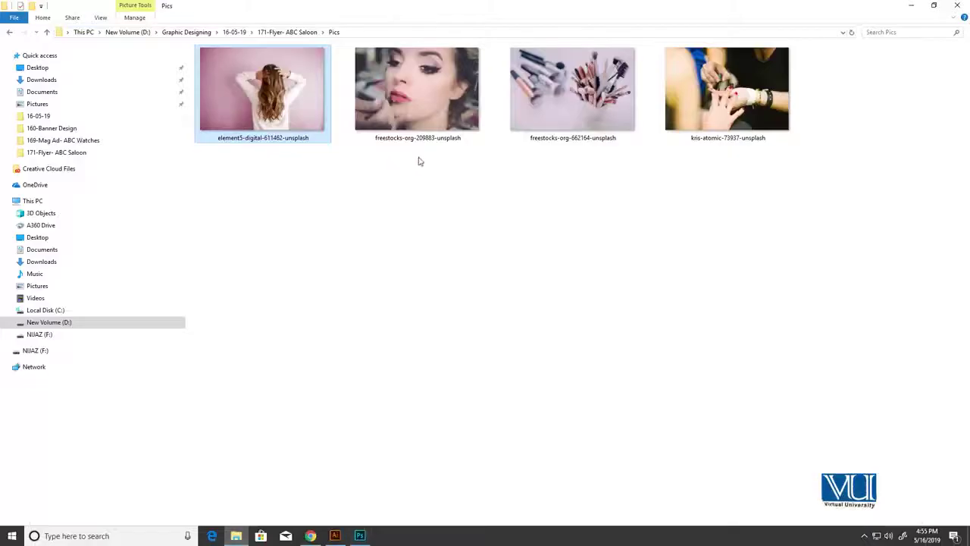
{"action": "left_click", "coordinate": [689, 112]}
{"action": "left_click_drag", "start_coordinate": [694, 137], "coordinate": [412, 357]}
{"action": "key", "text": "Return"}
{"action": "left_click_drag", "start_coordinate": [792, 217], "coordinate": [800, 197]}
{"action": "left_click", "coordinate": [803, 205], "text": "alt"}
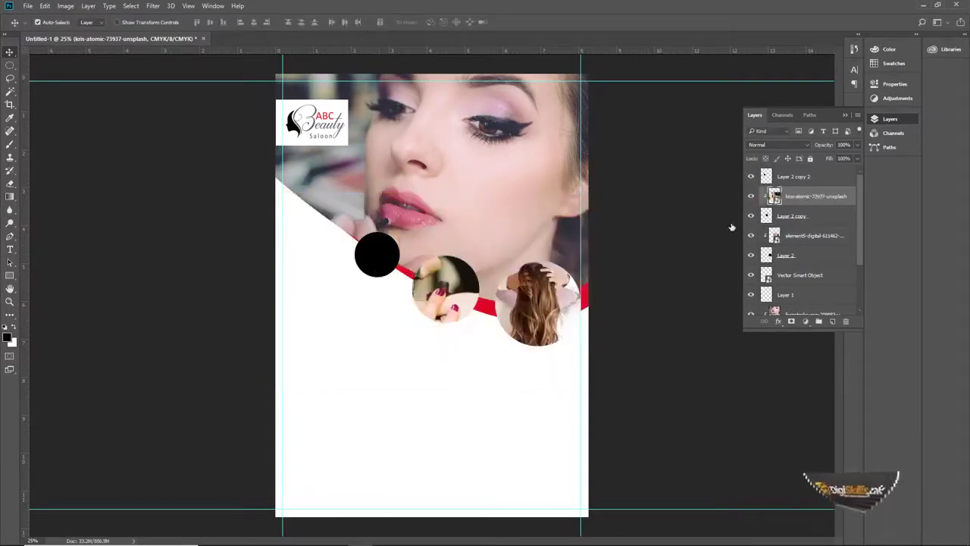
Step: Shrink the manicure photo so the hands and nail polish fit inside the medium circle
{"action": "key", "text": "z"}
{"action": "left_click", "coordinate": [439, 285]}
{"action": "left_click", "coordinate": [439, 285]}
{"action": "key", "text": "ctrl+t"}
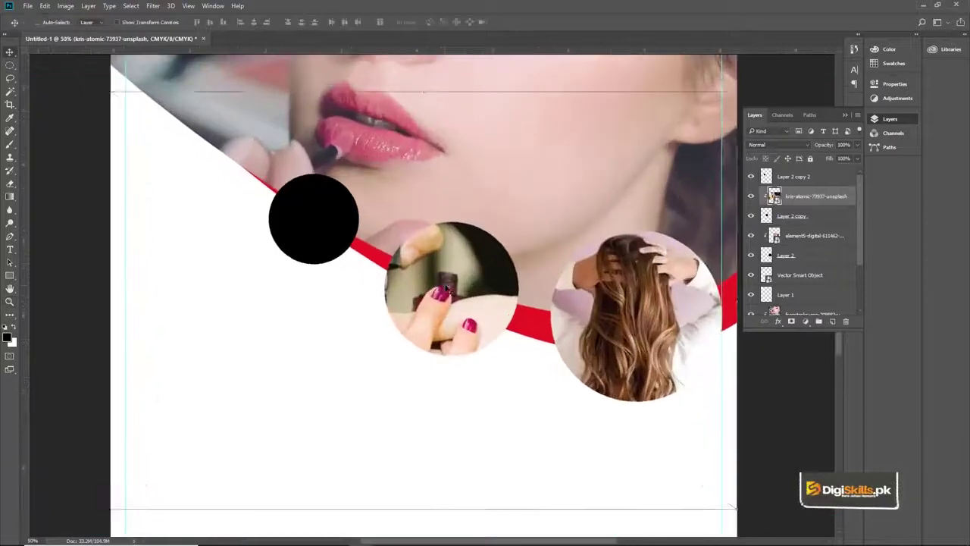
{"action": "left_click_drag", "start_coordinate": [737, 93], "coordinate": [551, 219]}
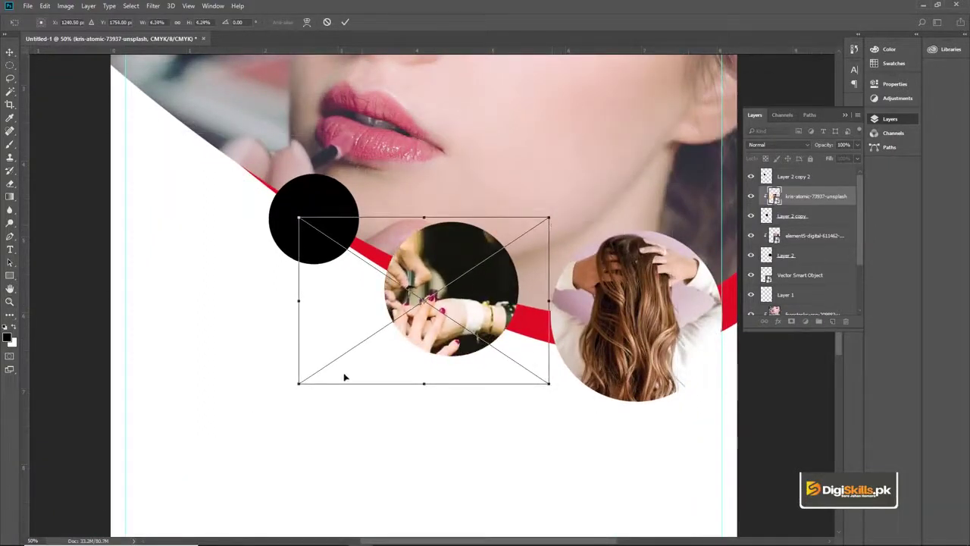
{"action": "left_click_drag", "start_coordinate": [300, 385], "coordinate": [336, 371]}
{"action": "left_click_drag", "start_coordinate": [550, 217], "coordinate": [558, 213]}
Step: Shift the manicure photo down and right until the painted nails are centred in the medium circle
{"action": "left_click_drag", "start_coordinate": [488, 269], "coordinate": [495, 276]}
{"action": "key", "text": "Down"}
{"action": "key", "text": "Down"}
{"action": "key", "text": "Down"}
{"action": "key", "text": "Down"}
{"action": "key", "text": "Down"}
{"action": "key", "text": "Down"}
{"action": "key", "text": "Right"}
{"action": "key", "text": "Right"}
{"action": "key", "text": "Right"}
{"action": "key", "text": "Right"}
{"action": "key", "text": "Right"}
{"action": "key", "text": "Right"}
{"action": "key", "text": "Right"}
{"action": "key", "text": "Right"}
{"action": "key", "text": "Right"}
{"action": "key", "text": "Right"}
{"action": "key", "text": "Right"}
{"action": "key", "text": "Right"}
{"action": "key", "text": "Right"}
{"action": "key", "text": "Right"}
{"action": "key", "text": "Right"}
{"action": "key", "text": "Right"}
{"action": "key", "text": "Right"}
{"action": "key", "text": "Right"}
{"action": "key", "text": "Right"}
{"action": "key", "text": "Right"}
{"action": "key", "text": "Return"}
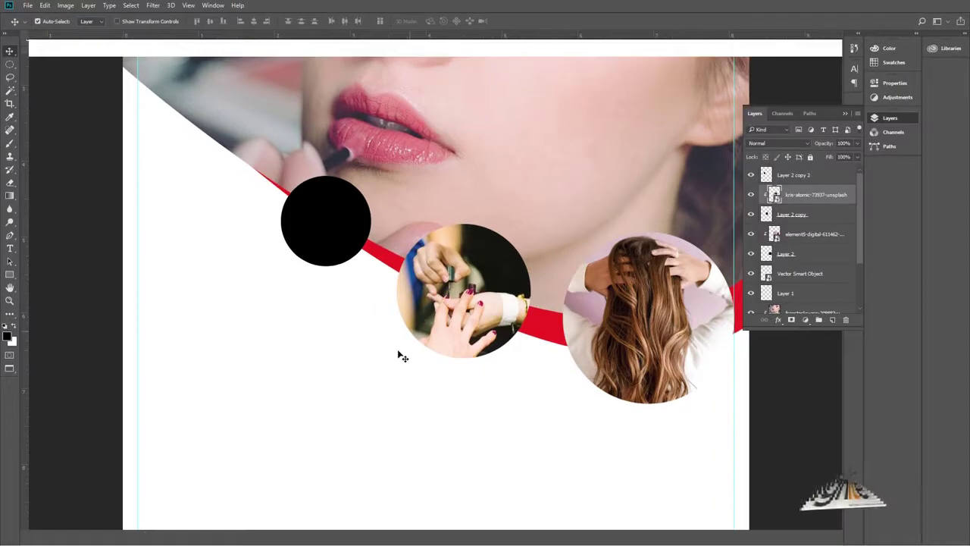
Step: Place the freestocks-org-662164-unsplash brushes photo in the flyer and clip it to the smallest circle
{"action": "key", "text": "z"}
{"action": "left_click", "coordinate": [240, 536]}
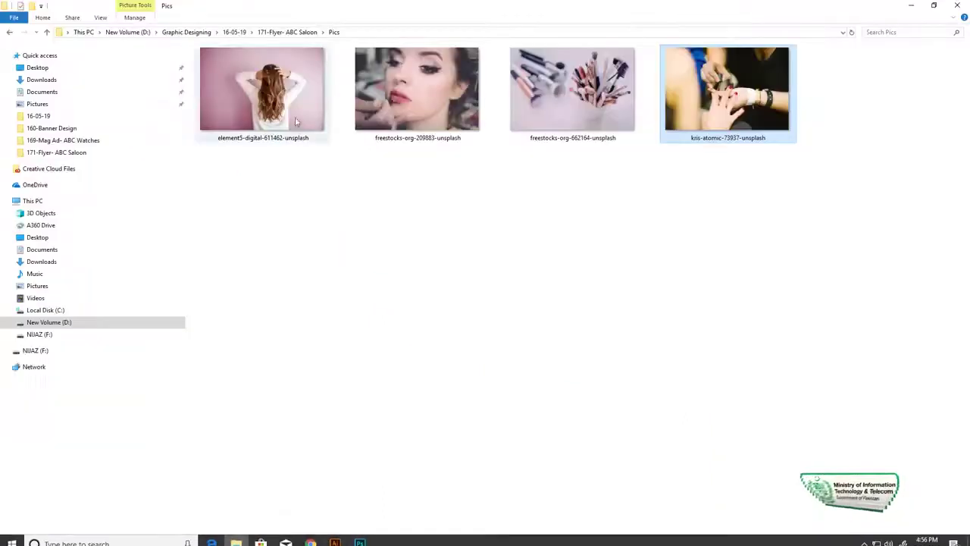
{"action": "left_click", "coordinate": [585, 89]}
{"action": "left_click_drag", "start_coordinate": [585, 88], "coordinate": [521, 327]}
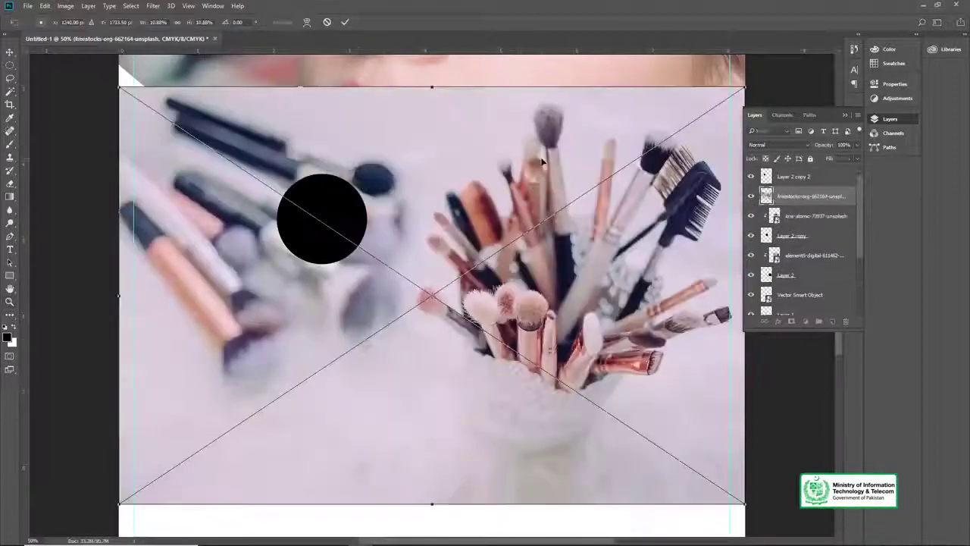
{"action": "key", "text": "Return"}
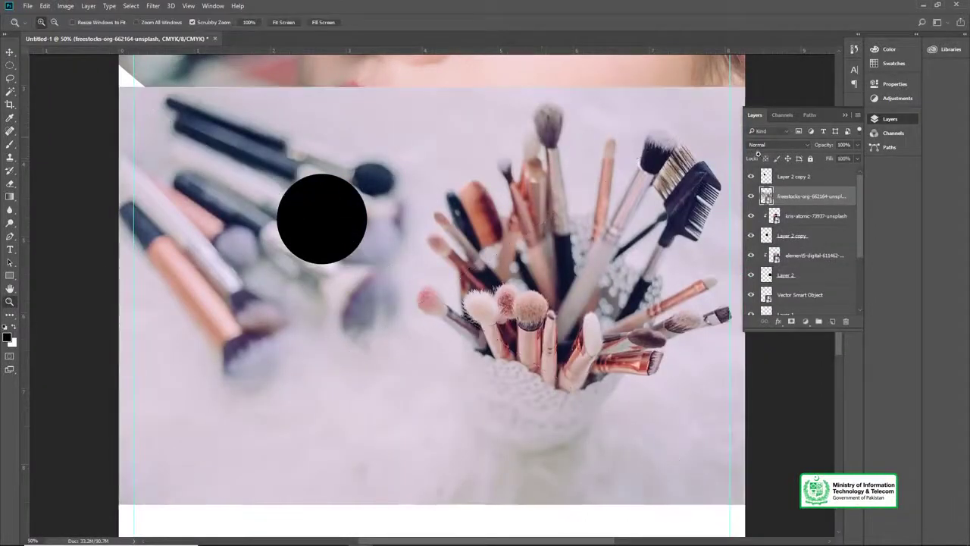
{"action": "left_click_drag", "start_coordinate": [796, 197], "coordinate": [793, 173]}
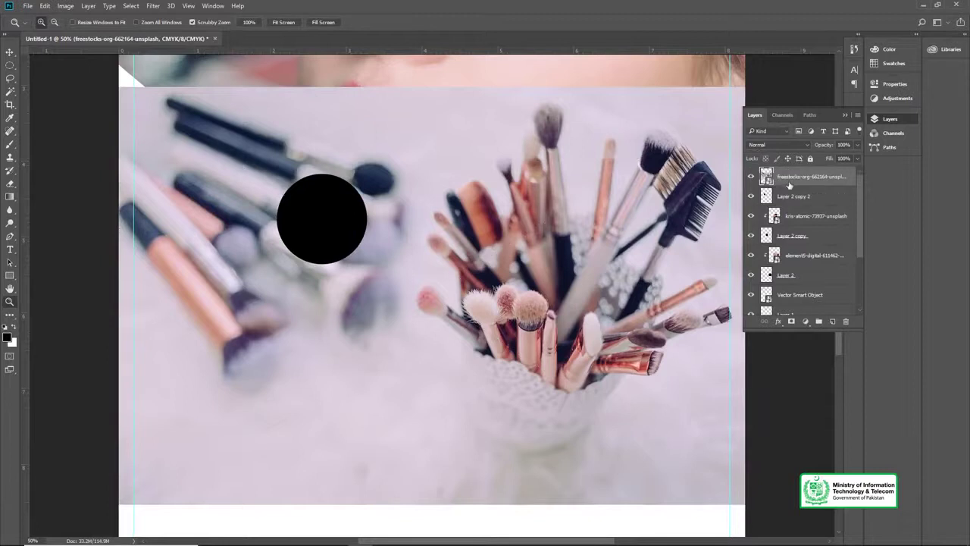
{"action": "left_click", "coordinate": [400, 252], "text": "alt"}
{"action": "key", "text": "v"}
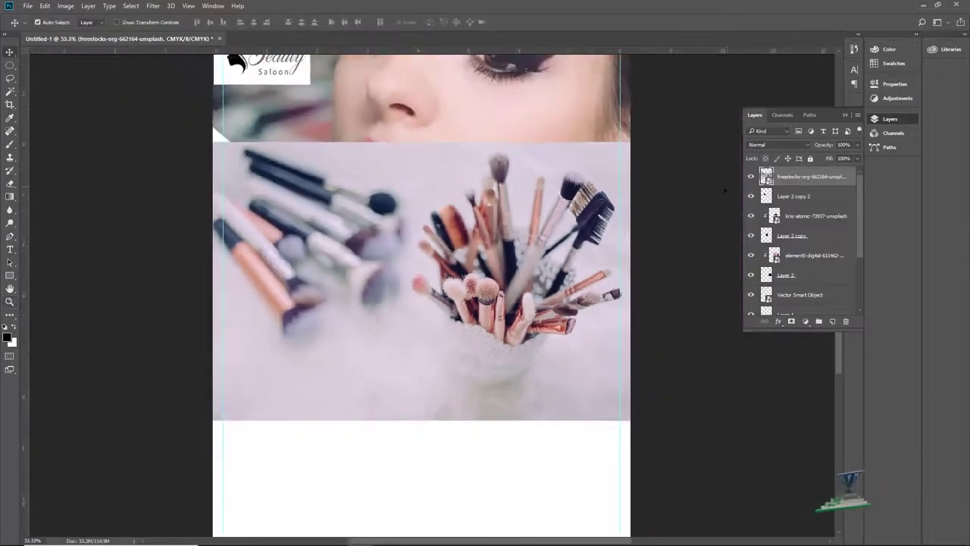
{"action": "left_click", "coordinate": [804, 185], "text": "alt"}
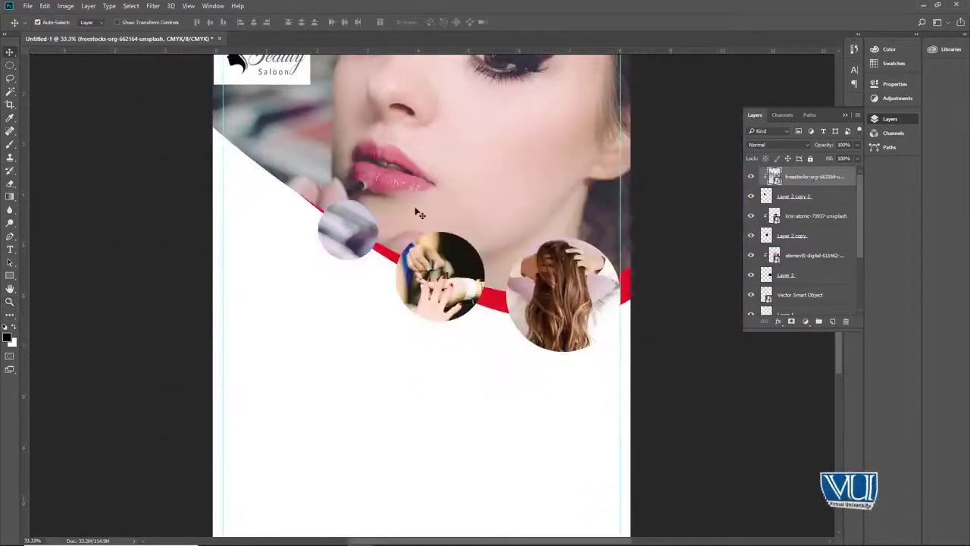
Step: Scale the makeup brushes photo down to about 3% and move it over the smallest circle
{"action": "key", "text": "ctrl+minus"}
{"action": "key", "text": "ctrl+minus"}
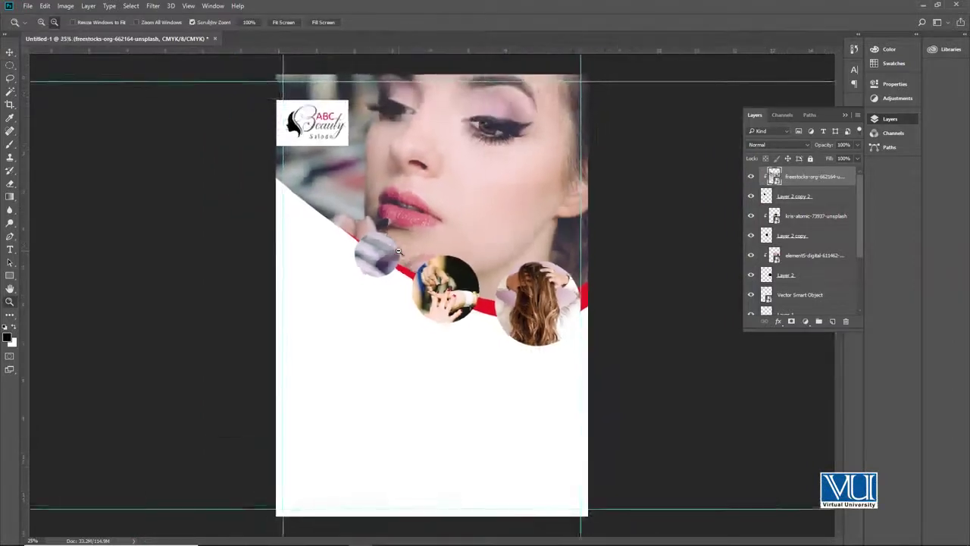
{"action": "key", "text": "ctrl+t"}
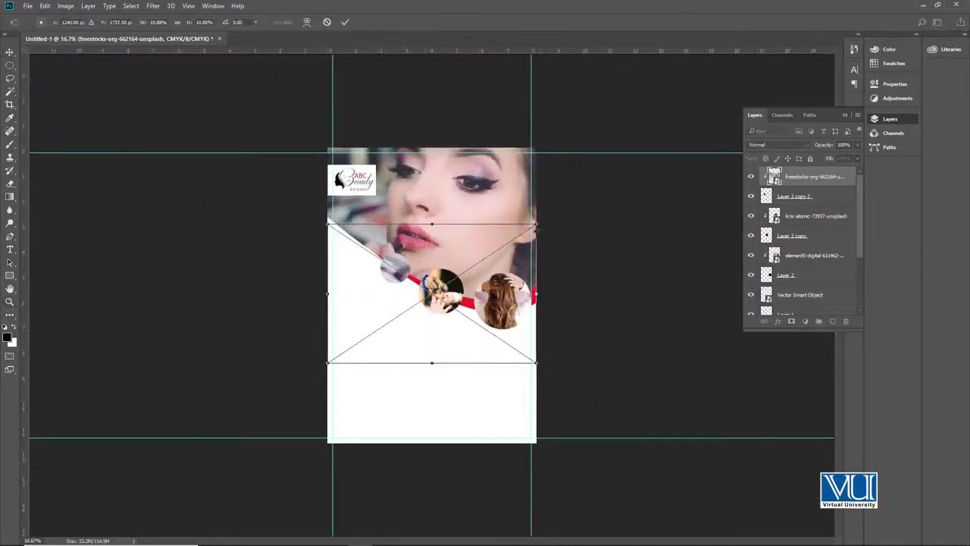
{"action": "left_click_drag", "start_coordinate": [536, 226], "coordinate": [487, 242]}
{"action": "left_click_drag", "start_coordinate": [429, 261], "coordinate": [409, 245]}
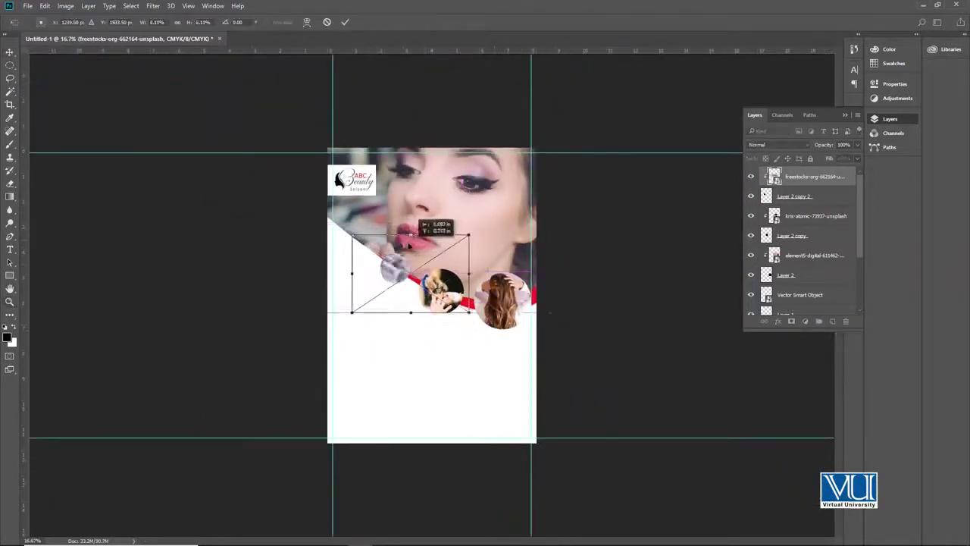
{"action": "left_click_drag", "start_coordinate": [470, 235], "coordinate": [439, 253]}
{"action": "key", "text": "Return"}
Step: Shift the brushes photo up and left so both groups of brushes sit inside the smallest circle
{"action": "key", "text": "z"}
{"action": "left_click", "coordinate": [395, 266]}
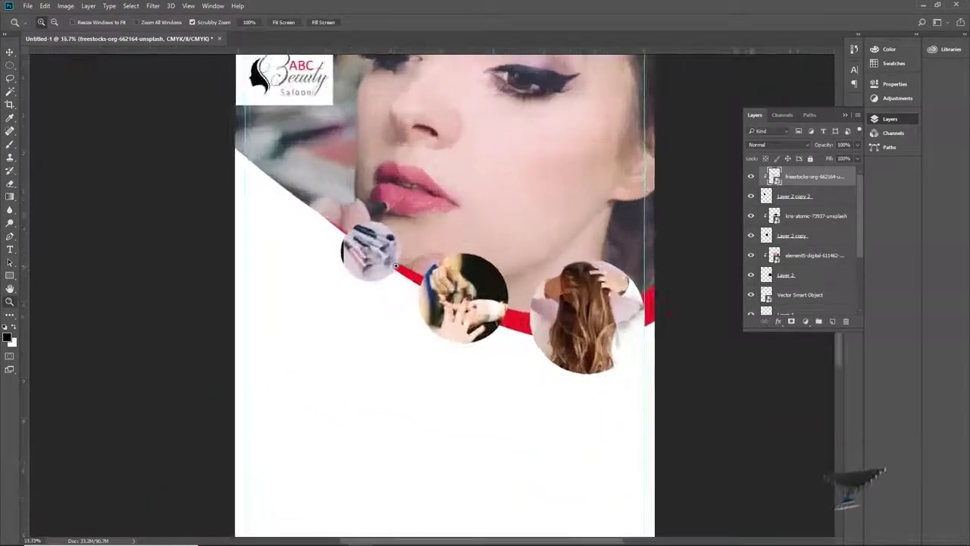
{"action": "left_click", "coordinate": [396, 265]}
{"action": "left_click", "coordinate": [396, 265]}
{"action": "key", "text": "v"}
{"action": "left_click_drag", "start_coordinate": [390, 261], "coordinate": [341, 240]}
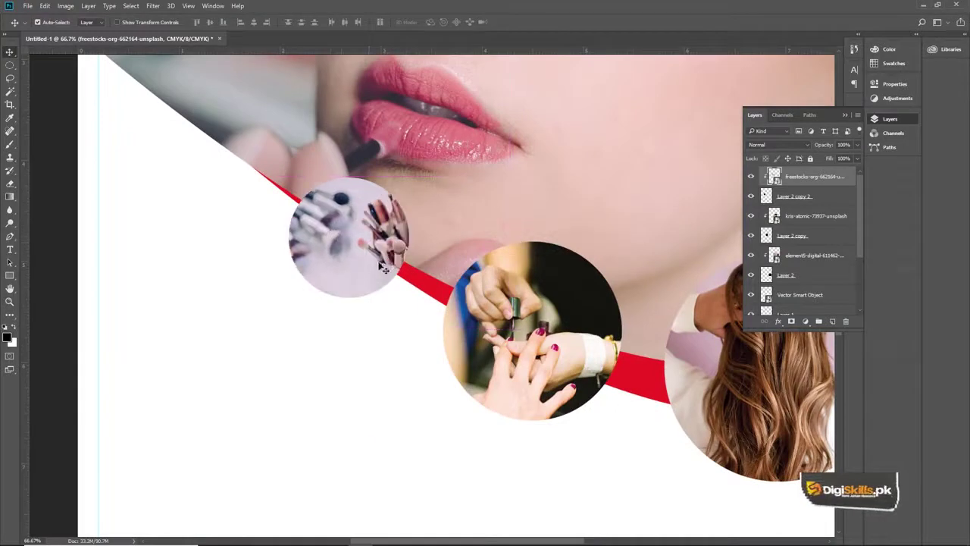
Step: Shrink the brushes photo slightly more and re-centre it within the smallest circle
{"action": "key", "text": "ctrl+minus"}
{"action": "key", "text": "ctrl+t"}
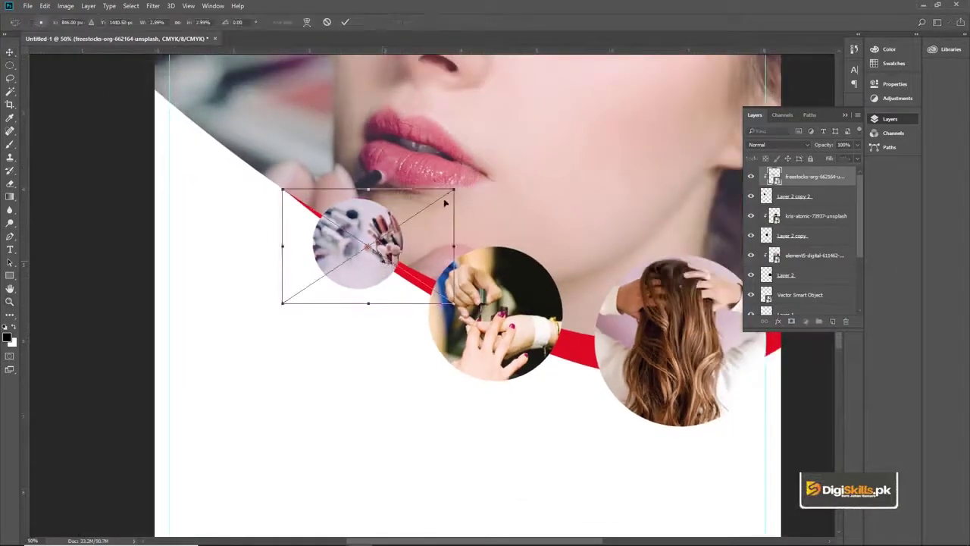
{"action": "left_click_drag", "start_coordinate": [454, 188], "coordinate": [440, 196]}
{"action": "left_click_drag", "start_coordinate": [395, 246], "coordinate": [388, 244]}
{"action": "key", "text": "Return"}
Step: Add a new layer beneath the red band shape and fill it with black as the flyer's background
{"action": "key", "text": "z"}
{"action": "left_click", "coordinate": [418, 276], "text": "alt"}
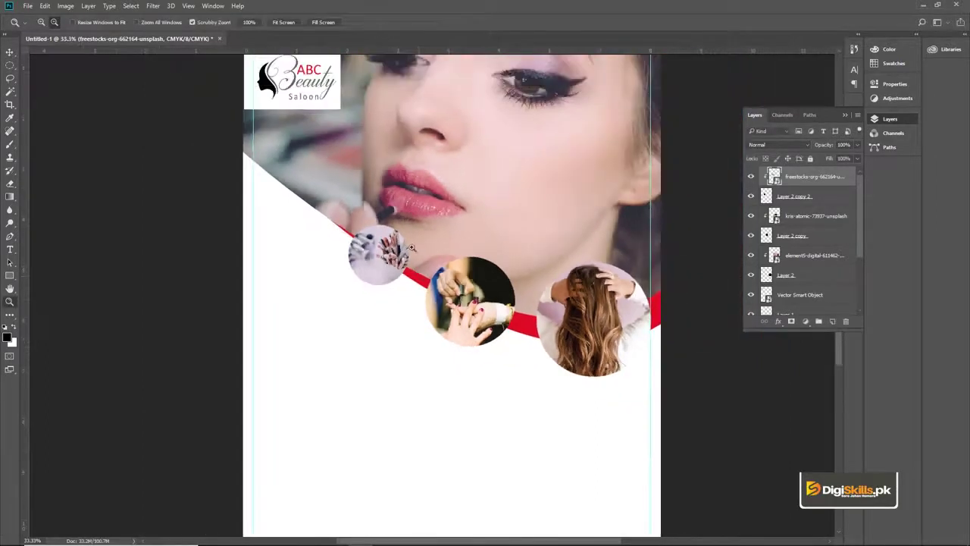
{"action": "left_click", "coordinate": [292, 22]}
{"action": "key", "text": "v"}
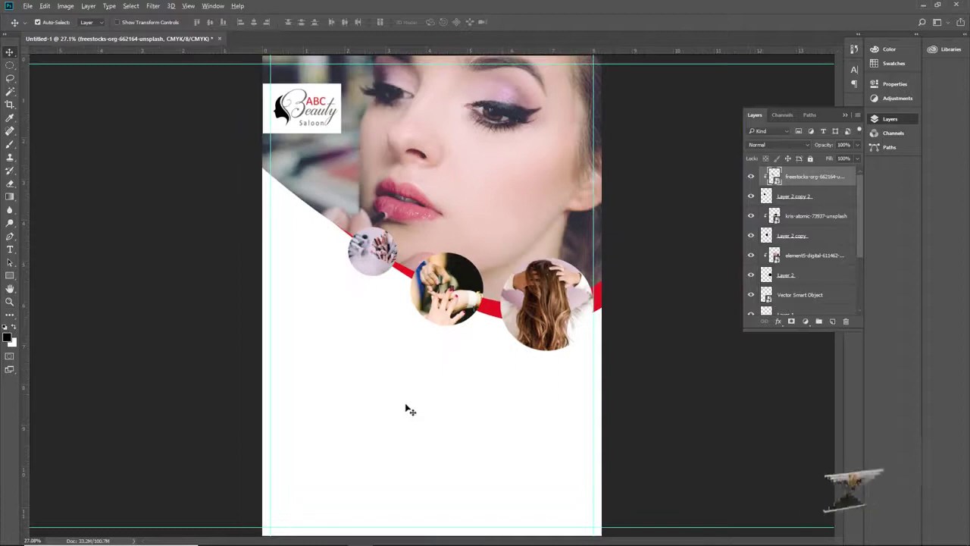
{"action": "left_click", "coordinate": [411, 411]}
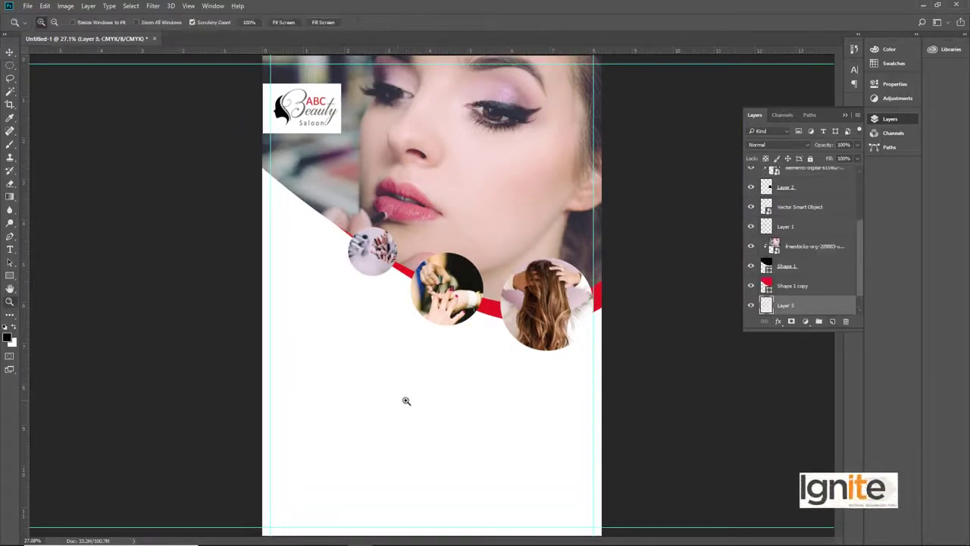
{"action": "key", "text": "ctrl+minus"}
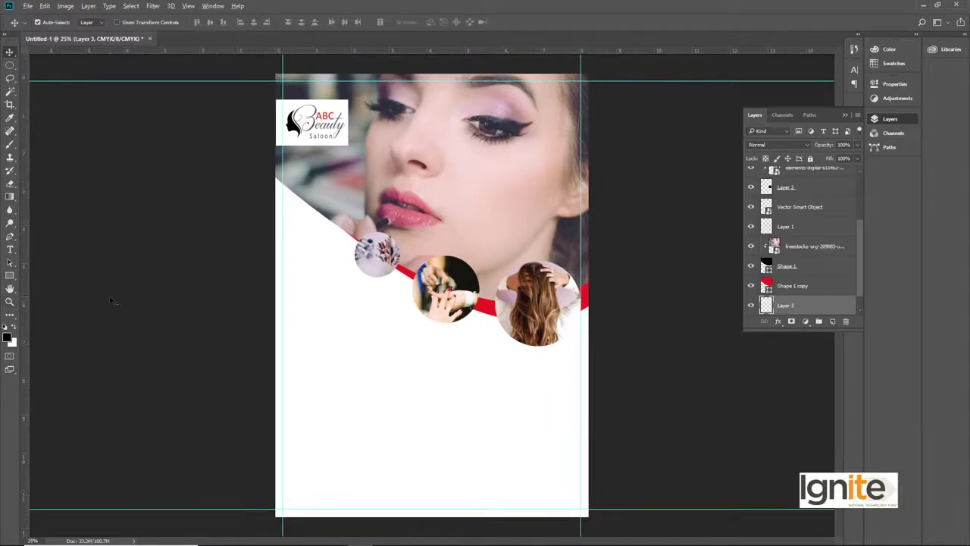
{"action": "key", "text": "alt+BackSpace"}
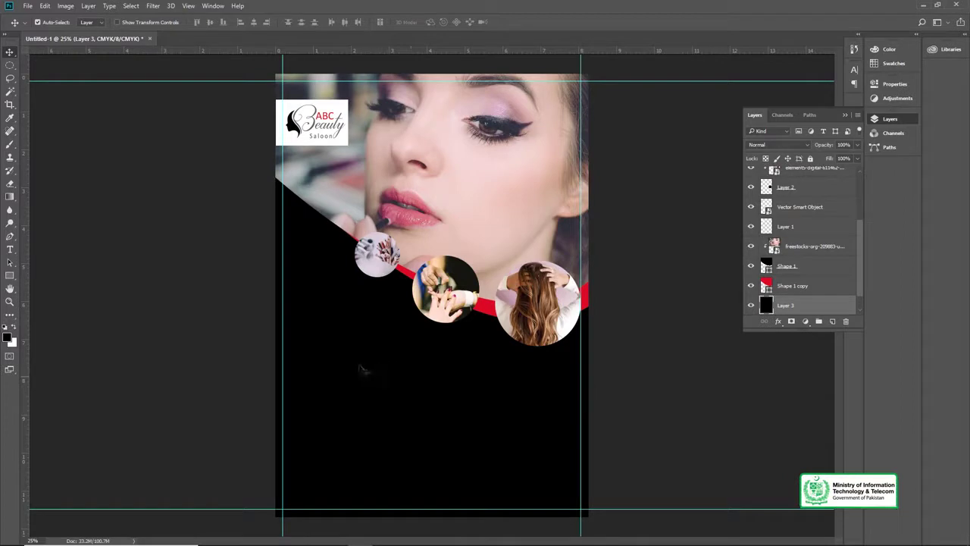
Step: Add the text line "Let us give you a new look" on the black area below the two smaller circles
{"action": "key", "text": "z"}
{"action": "left_click", "coordinate": [403, 368]}
{"action": "key", "text": "v"}
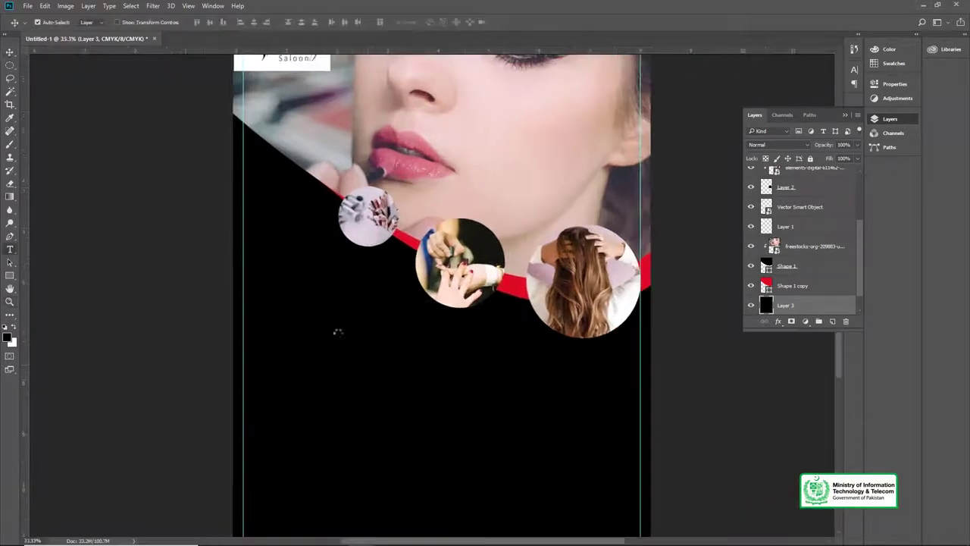
{"action": "key", "text": "t"}
{"action": "left_click", "coordinate": [316, 323]}
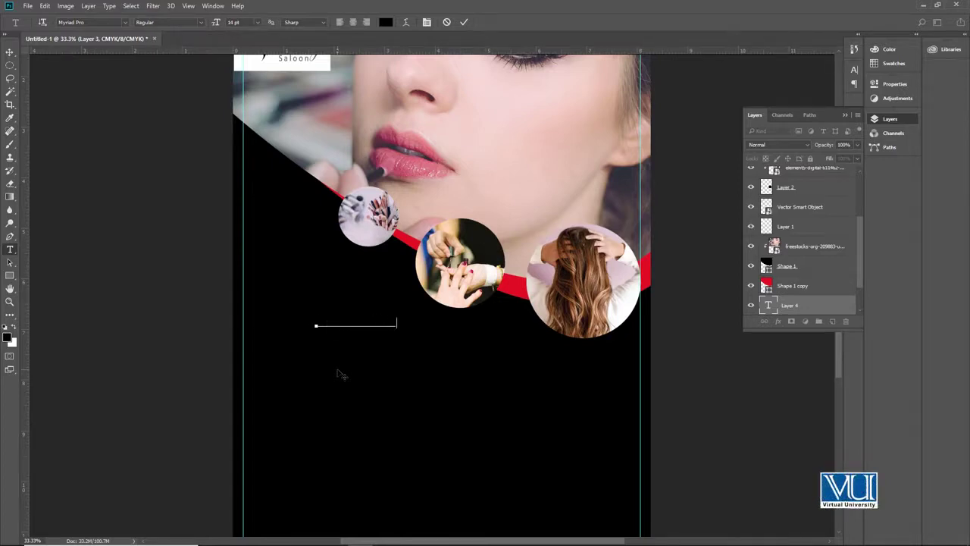
{"action": "left_click", "coordinate": [5, 54]}
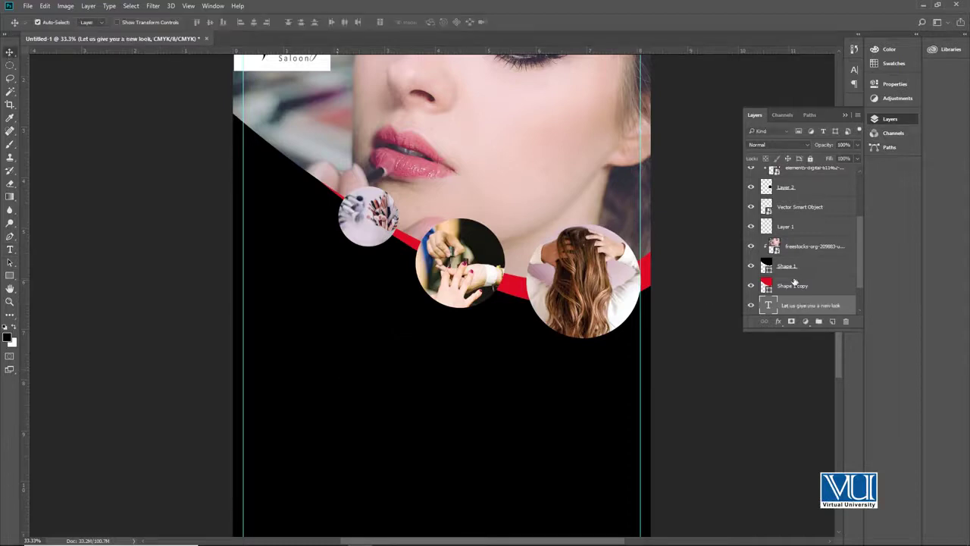
Step: Move the tagline's text layer above the clipped header photo and colour the text white
{"action": "left_click_drag", "start_coordinate": [796, 279], "coordinate": [801, 233]}
{"action": "scroll", "coordinate": [813, 254], "scroll_direction": "up", "scroll_amount": 3}
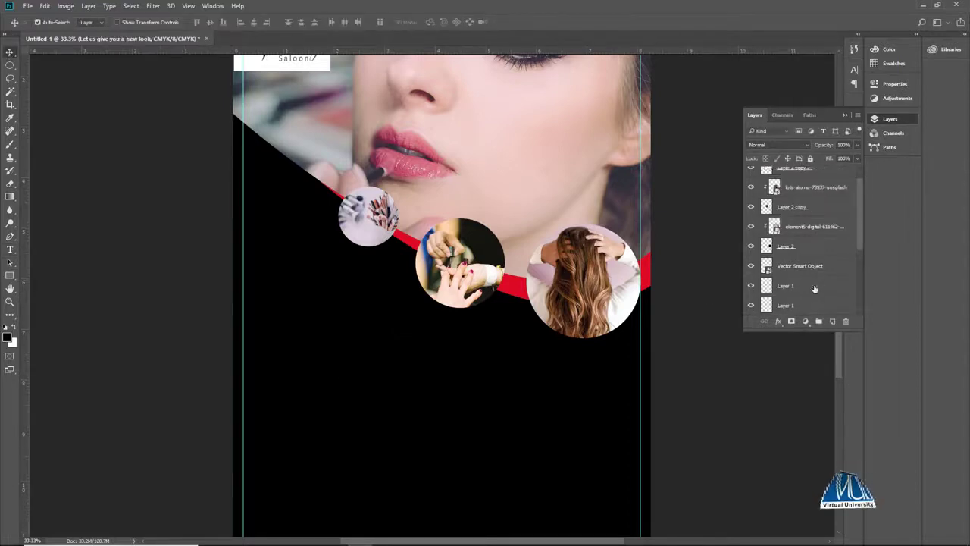
{"action": "scroll", "coordinate": [813, 282], "scroll_direction": "down", "scroll_amount": 2}
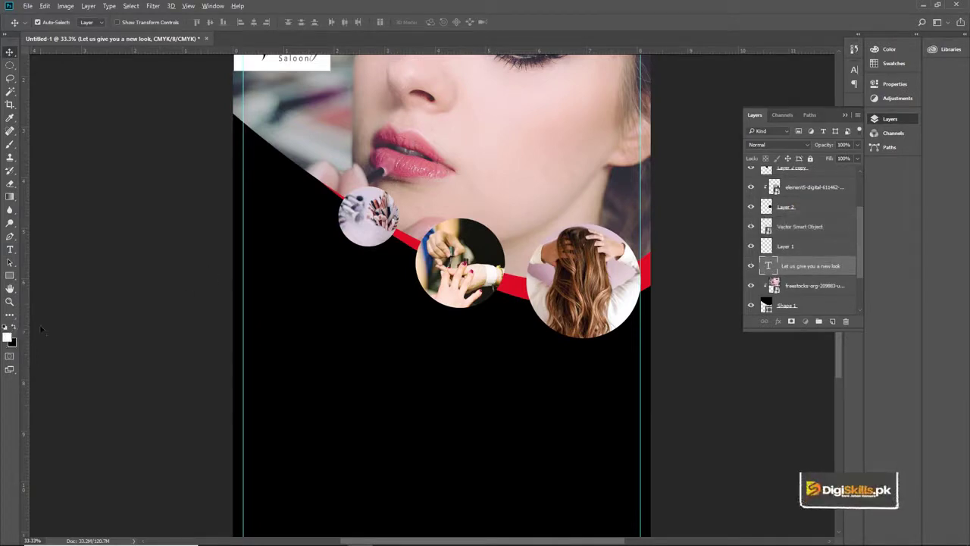
Step: Enlarge the tagline to about 31 pt and nudge it into place beneath the circles
{"action": "key", "text": "ctrl+t"}
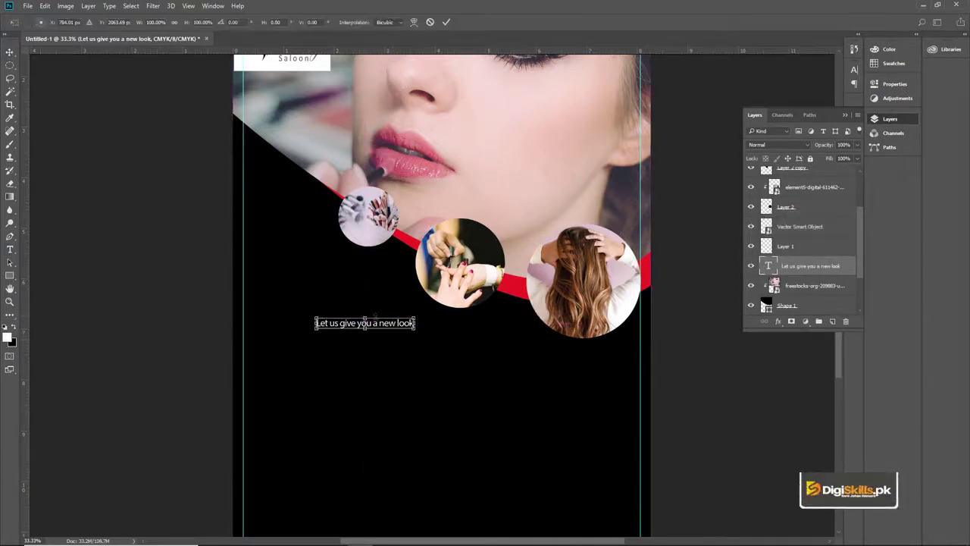
{"action": "left_click_drag", "start_coordinate": [420, 313], "coordinate": [473, 297]}
{"action": "left_click_drag", "start_coordinate": [387, 326], "coordinate": [389, 331]}
{"action": "key", "text": "Return"}
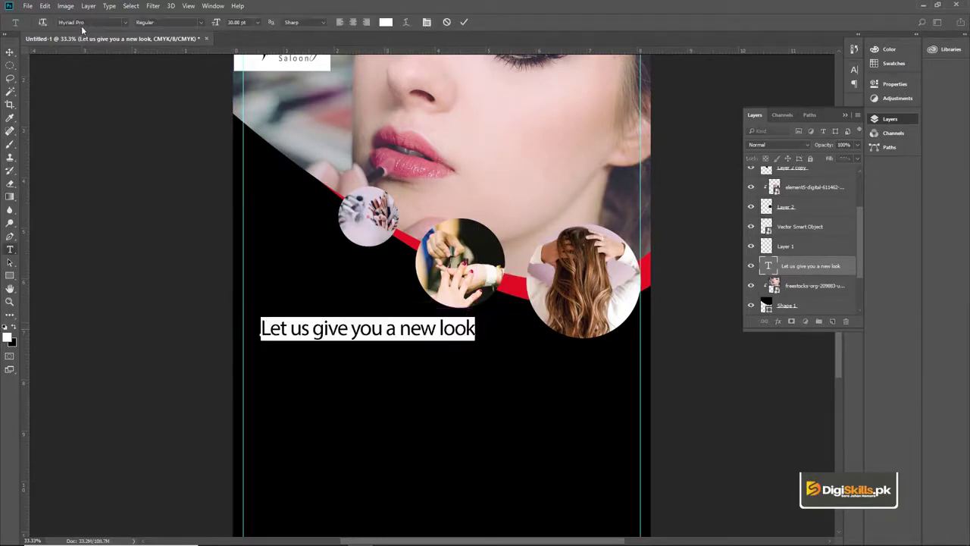
Step: Change the tagline's font to Amostely Signature Regular
{"action": "type", "text": "signature"}
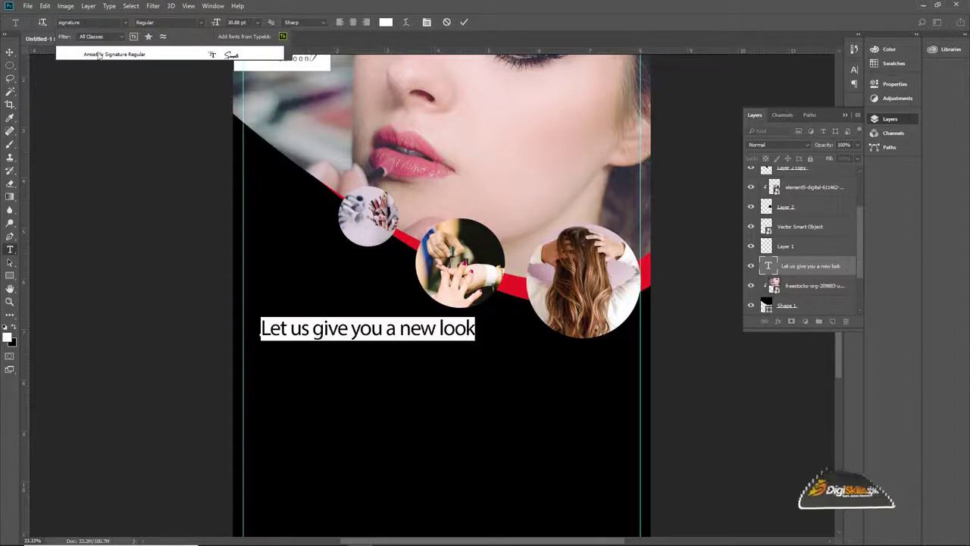
{"action": "left_click", "coordinate": [99, 58]}
{"action": "left_click", "coordinate": [10, 52]}
Step: Enlarge the handwritten tagline and position it below the circles, starting near the flyer's left margin guide
{"action": "key", "text": "z"}
{"action": "left_click", "coordinate": [372, 339]}
{"action": "left_click", "coordinate": [371, 339]}
{"action": "key", "text": "v"}
{"action": "key", "text": "ctrl+t"}
{"action": "left_click_drag", "start_coordinate": [387, 370], "coordinate": [484, 402]}
{"action": "left_click_drag", "start_coordinate": [221, 326], "coordinate": [308, 340]}
{"action": "key", "text": "Return"}
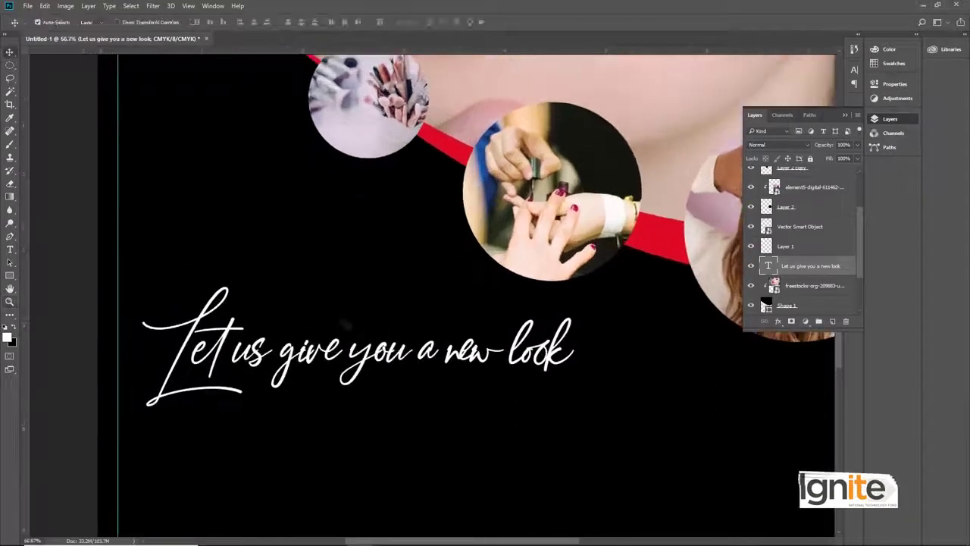
Step: Enlarge the handwritten tagline to about 67 pt, keeping it aligned with the flyer's left margin guide
{"action": "left_click", "coordinate": [347, 315], "text": "alt"}
{"action": "left_click", "coordinate": [353, 317], "text": "alt"}
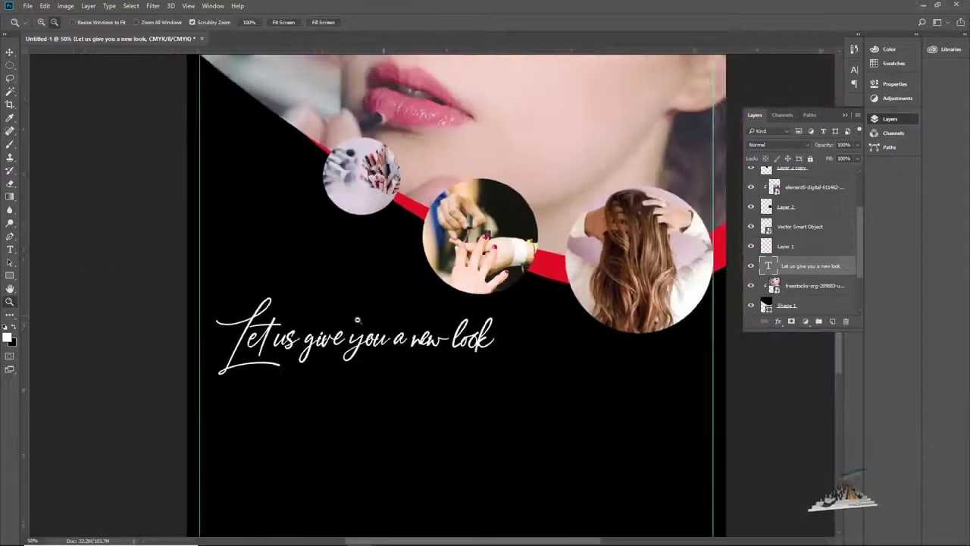
{"action": "left_click_drag", "start_coordinate": [359, 313], "coordinate": [318, 256]}
{"action": "key", "text": "ctrl+plus"}
{"action": "key", "text": "ctrl+plus"}
{"action": "key", "text": "ctrl+t"}
{"action": "left_click_drag", "start_coordinate": [500, 344], "coordinate": [541, 357]}
{"action": "mouse_move", "coordinate": [397, 292]}
{"action": "left_mouse_down"}
{"action": "mouse_move", "coordinate": [422, 307]}
{"action": "mouse_move", "coordinate": [413, 300]}
{"action": "left_mouse_up"}
{"action": "key", "text": "Return"}
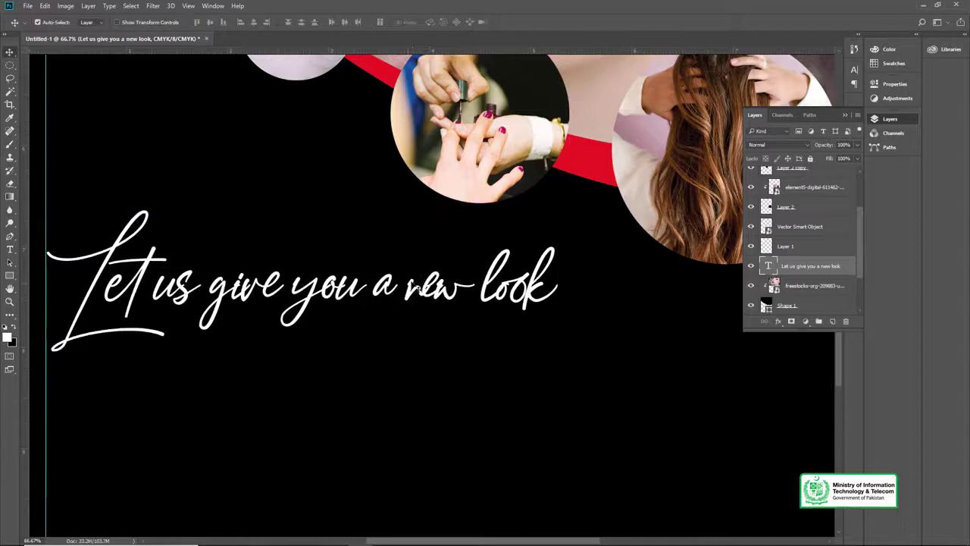
Step: Add "..." to the end of the tagline and nudge the text slightly upward beneath the circles
{"action": "key", "text": "t"}
{"action": "left_click", "coordinate": [554, 288]}
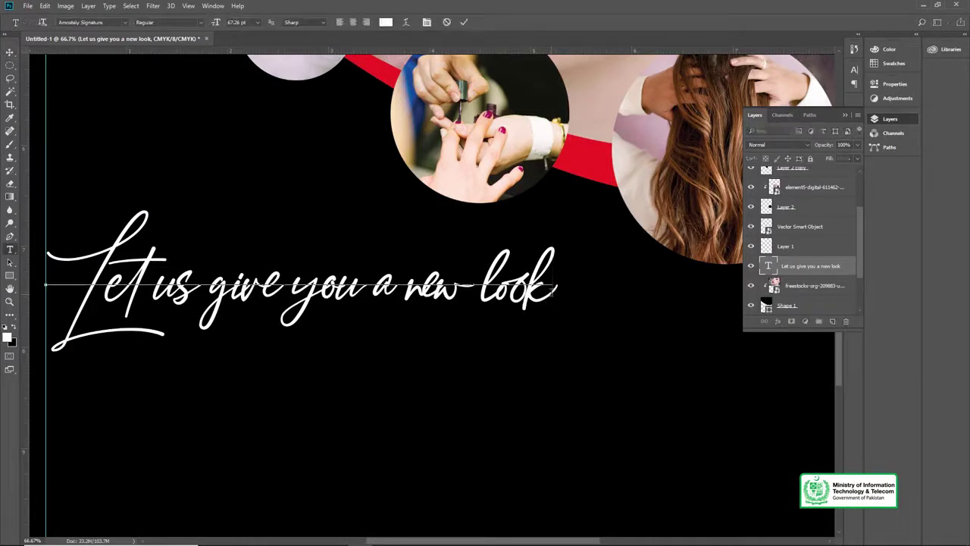
{"action": "type", "text": "..."}
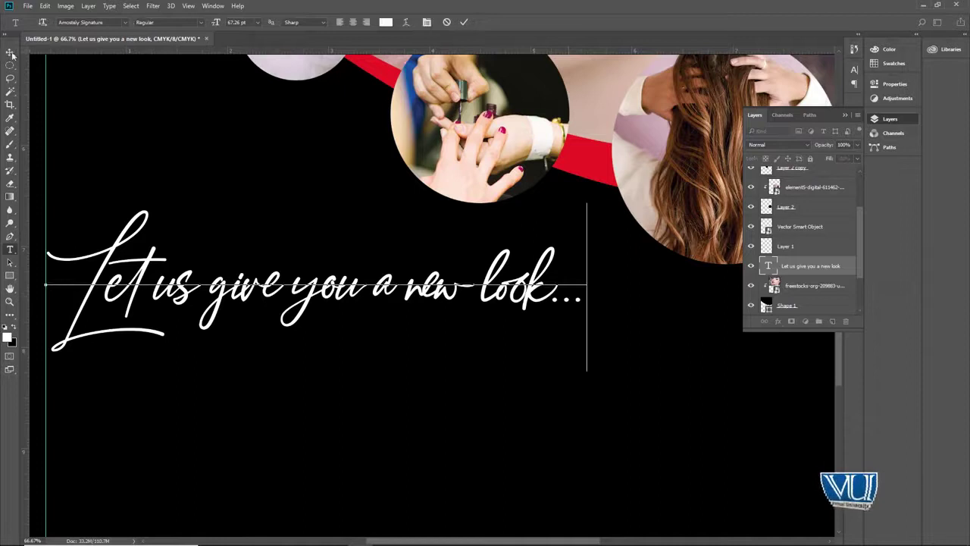
{"action": "key", "text": "ctrl+Return"}
{"action": "key", "text": "z"}
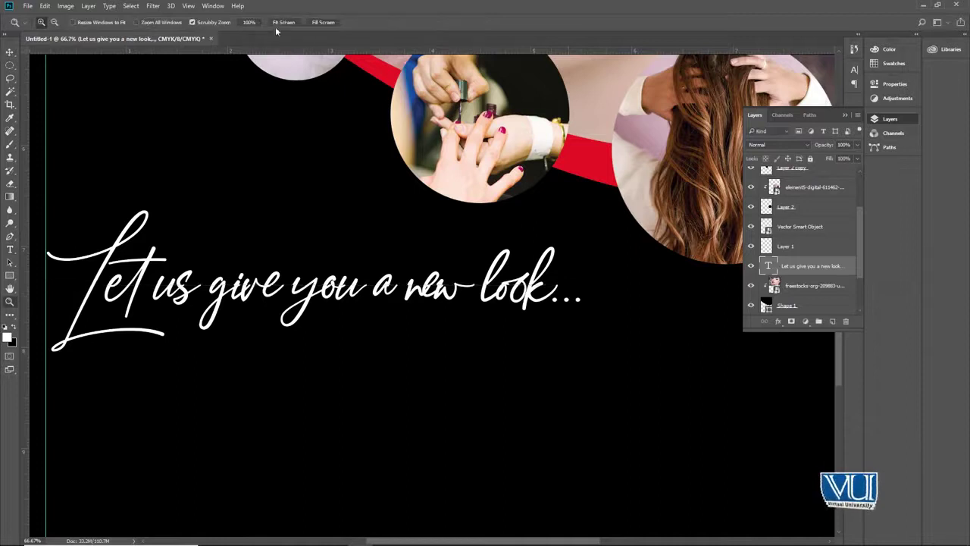
{"action": "left_click", "coordinate": [284, 22]}
{"action": "key", "text": "v"}
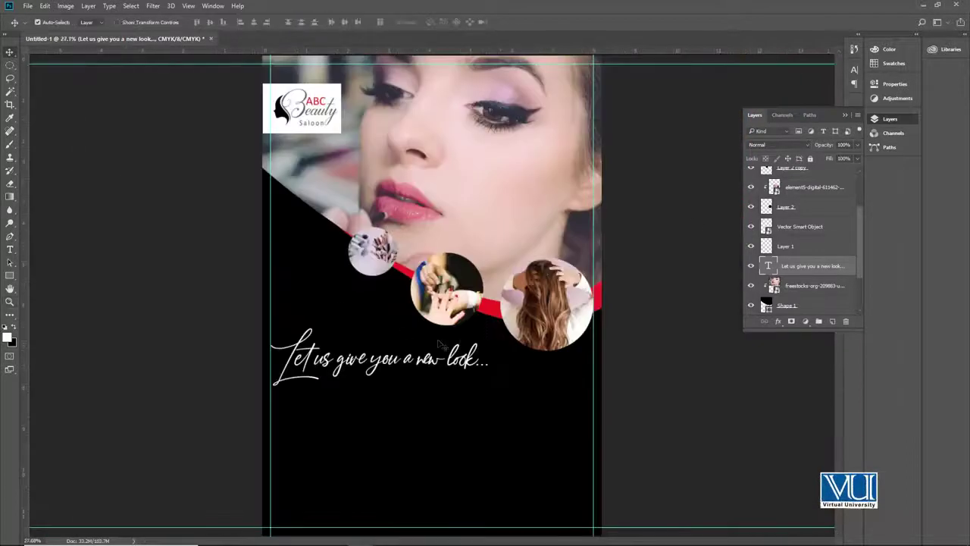
{"action": "left_click_drag", "start_coordinate": [418, 360], "coordinate": [418, 353]}
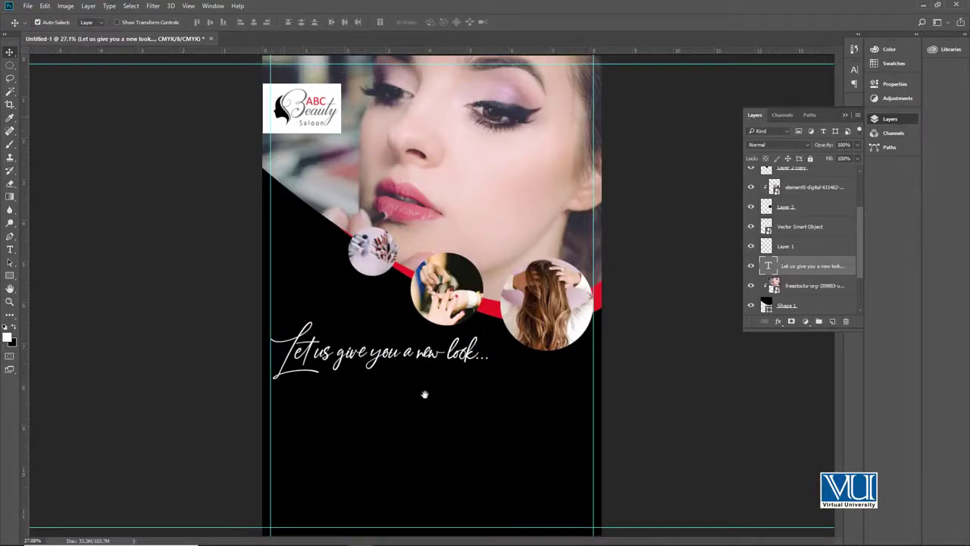
Step: Create a new layer above the tagline and draw a rectangular selection about 4.08 × 0.52 in below the tagline
{"action": "left_click", "coordinate": [447, 408], "text": "ctrl"}
{"action": "left_click", "coordinate": [447, 408], "text": "ctrl"}
{"action": "left_click_drag", "start_coordinate": [437, 346], "coordinate": [433, 305]}
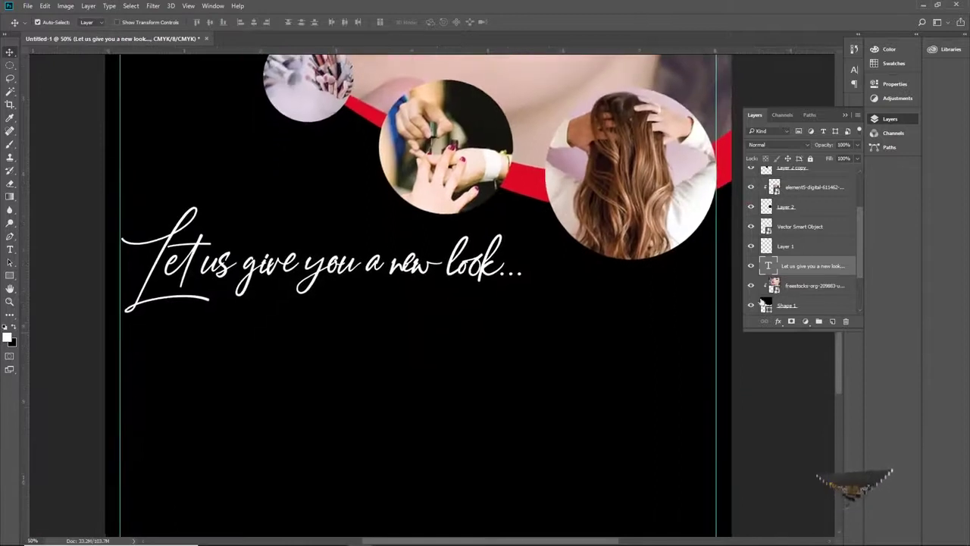
{"action": "left_click", "coordinate": [832, 321]}
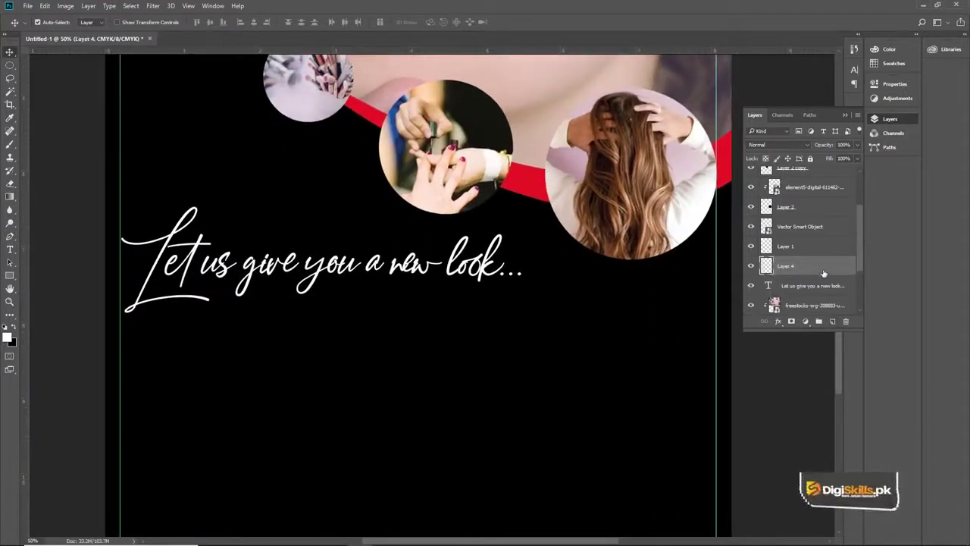
{"action": "left_click_drag", "start_coordinate": [11, 65], "coordinate": [45, 65]}
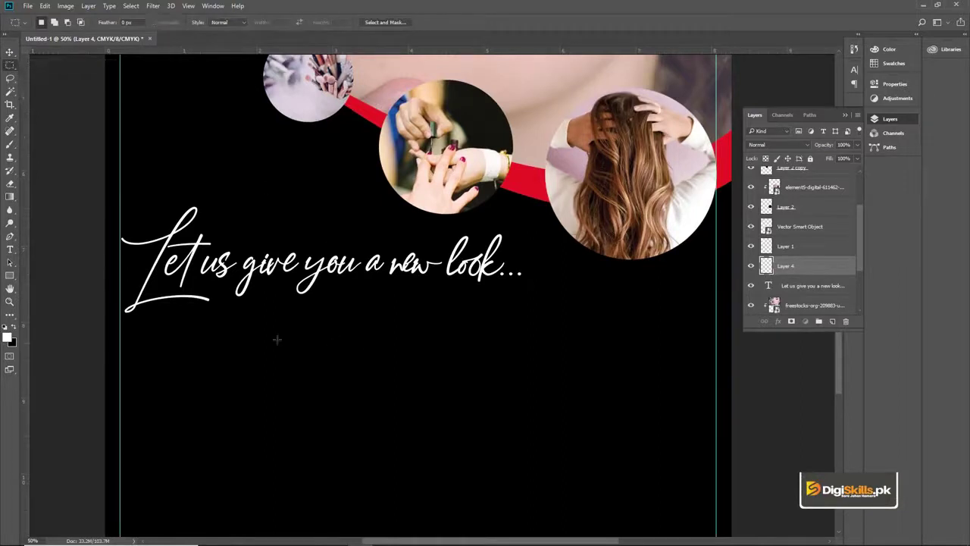
{"action": "left_click_drag", "start_coordinate": [280, 338], "coordinate": [590, 378]}
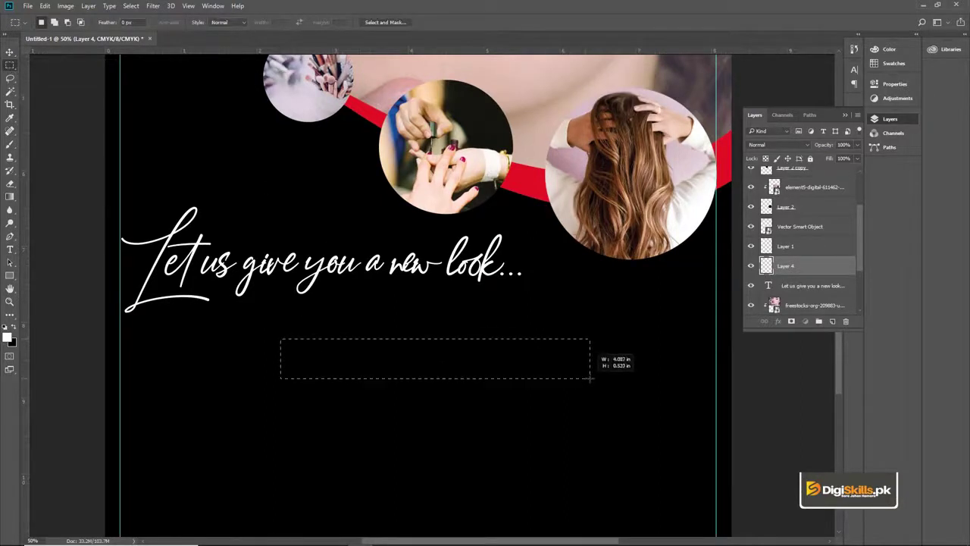
Step: Fill the rectangular selection with the red of the curved band and centre the bar horizontally on the flyer
{"action": "key", "text": "v"}
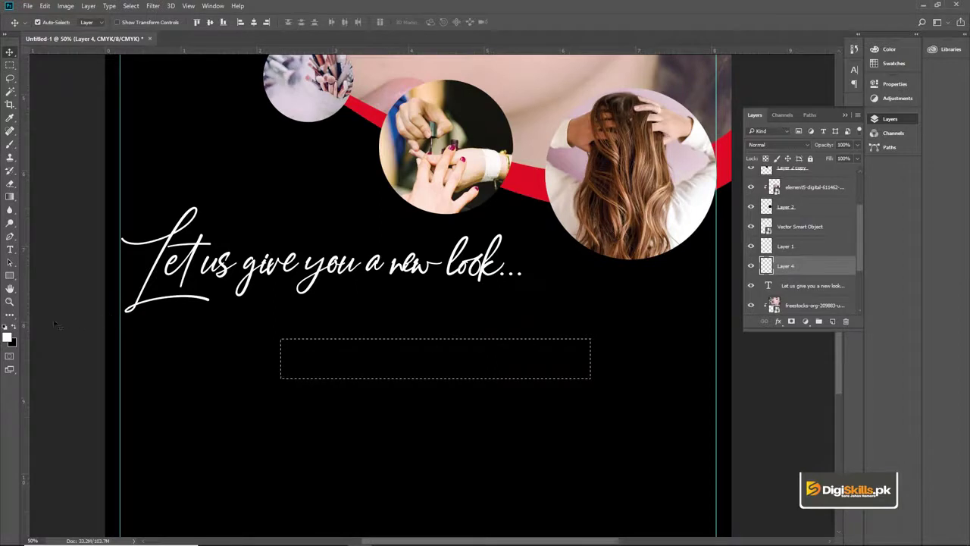
{"action": "left_click", "coordinate": [6, 337]}
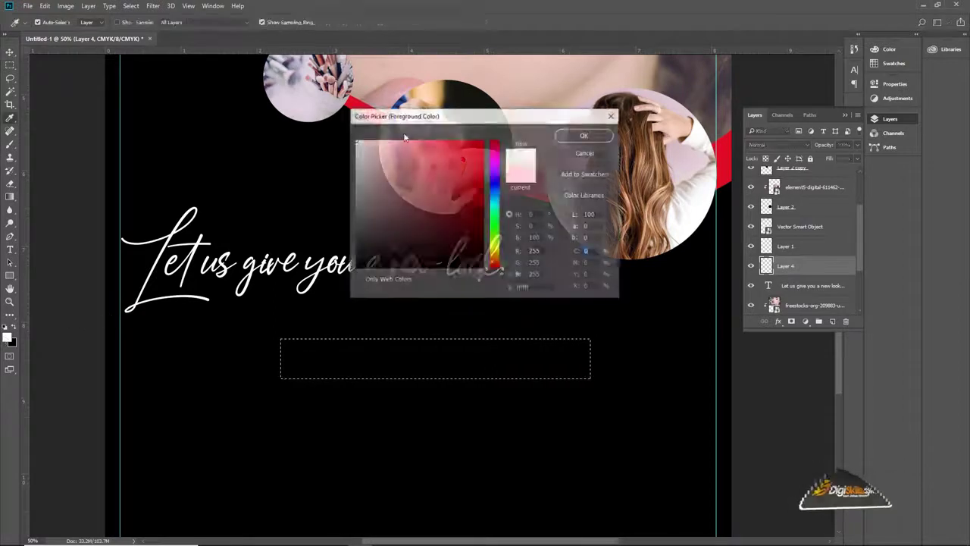
{"action": "left_click", "coordinate": [564, 135]}
{"action": "key", "text": "alt+BackSpace"}
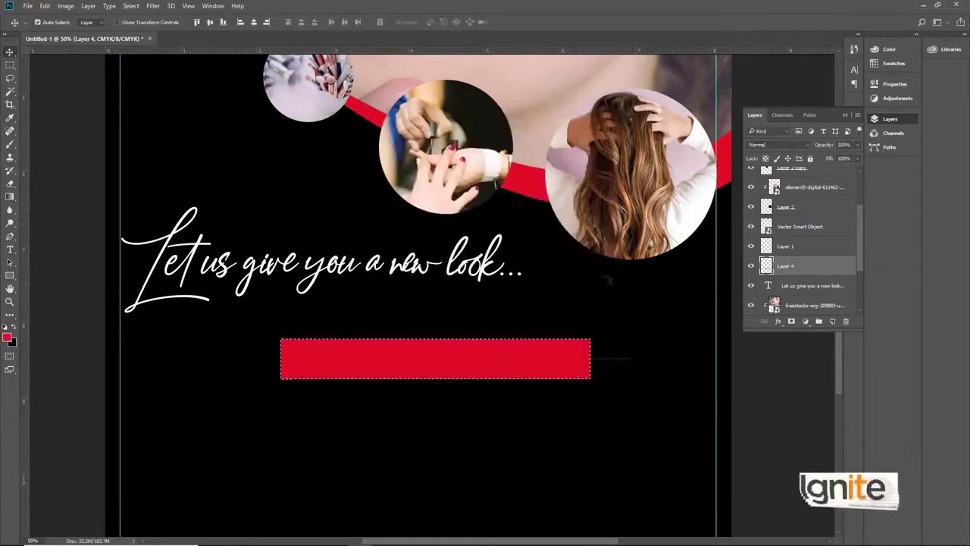
{"action": "key", "text": "ctrl+d"}
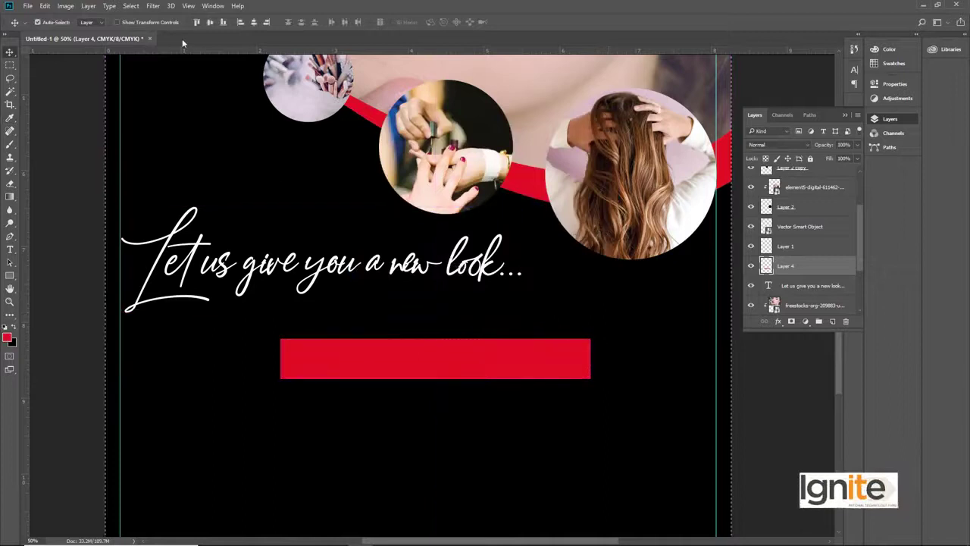
{"action": "left_click", "coordinate": [256, 23]}
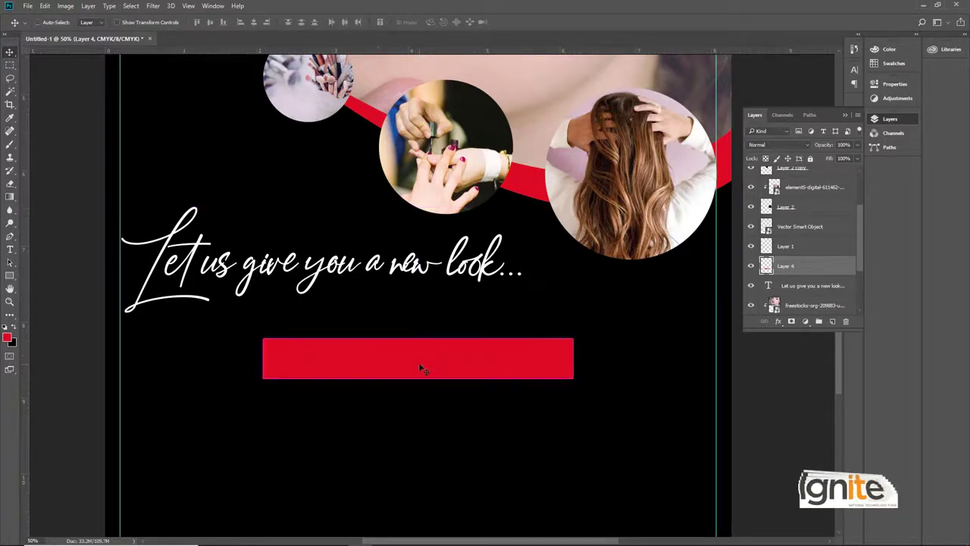
Step: Duplicate the red bar, place the copy's layer beneath the original and rotate the copy slightly counterclockwise
{"action": "key", "text": "ctrl+j"}
{"action": "left_click_drag", "start_coordinate": [795, 265], "coordinate": [797, 292]}
{"action": "key", "text": "ctrl+t"}
{"action": "left_click_drag", "start_coordinate": [574, 338], "coordinate": [592, 318]}
{"action": "key", "text": "Return"}
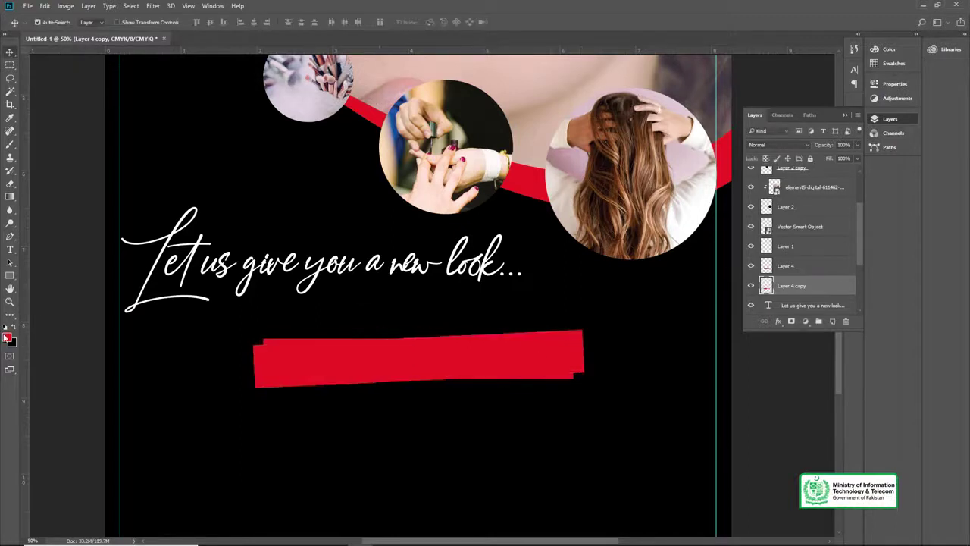
Step: Recolour the rotated bar behind the red one white, filling only its existing pixels
{"action": "left_click", "coordinate": [5, 337]}
{"action": "left_click_drag", "start_coordinate": [465, 147], "coordinate": [353, 138]}
{"action": "left_click", "coordinate": [576, 138]}
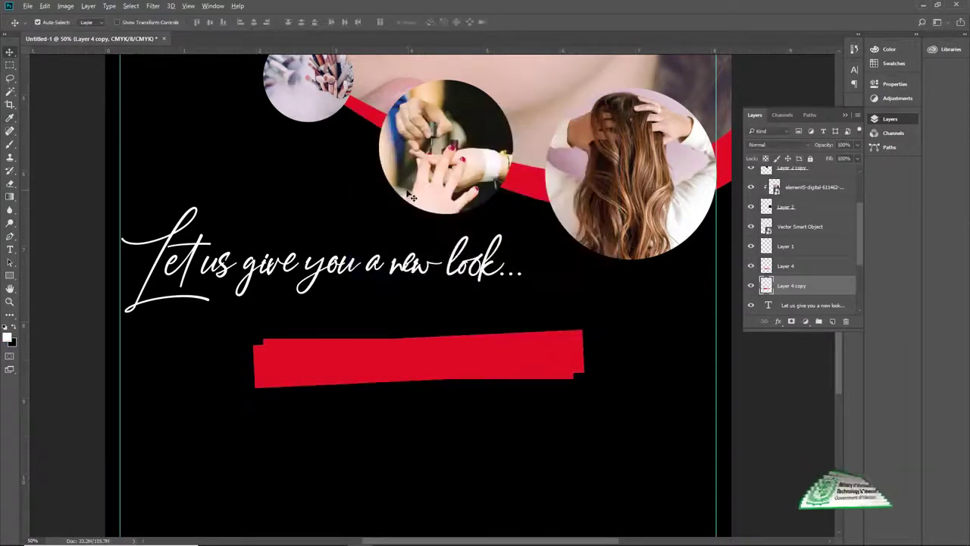
{"action": "key", "text": "alt+BackSpace"}
{"action": "key", "text": "ctrl+z"}
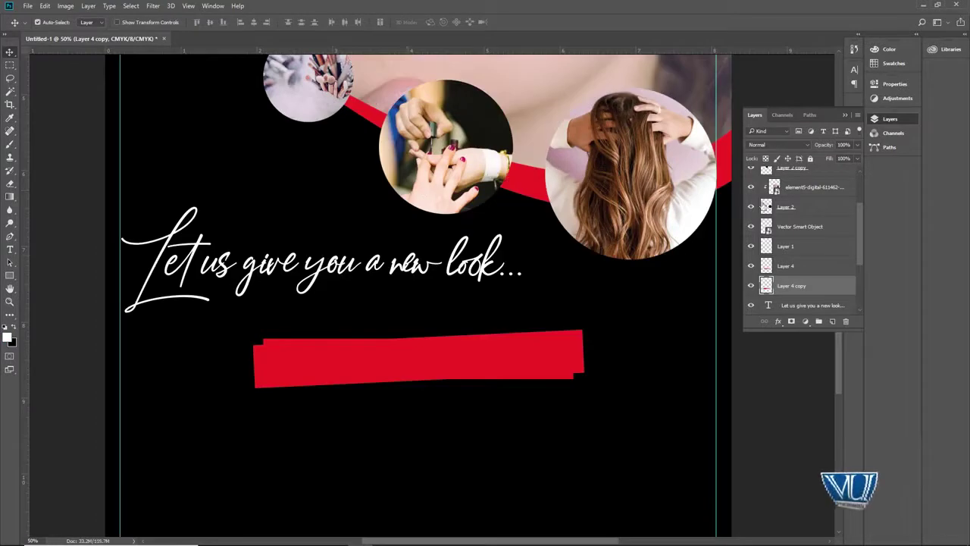
{"action": "key", "text": "shift+alt+BackSpace"}
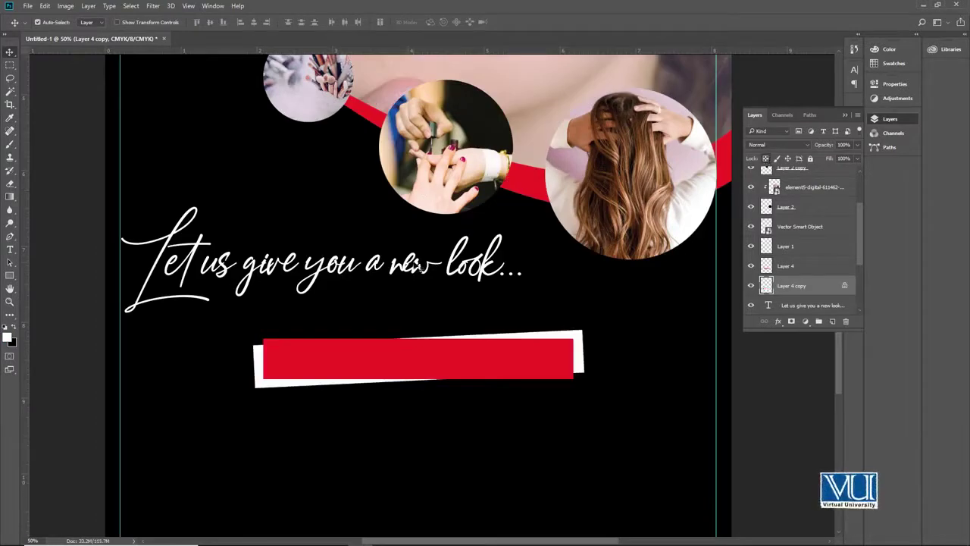
Step: Check the red and white banner against the whole flyer and the tagline above it
{"action": "key", "text": "z"}
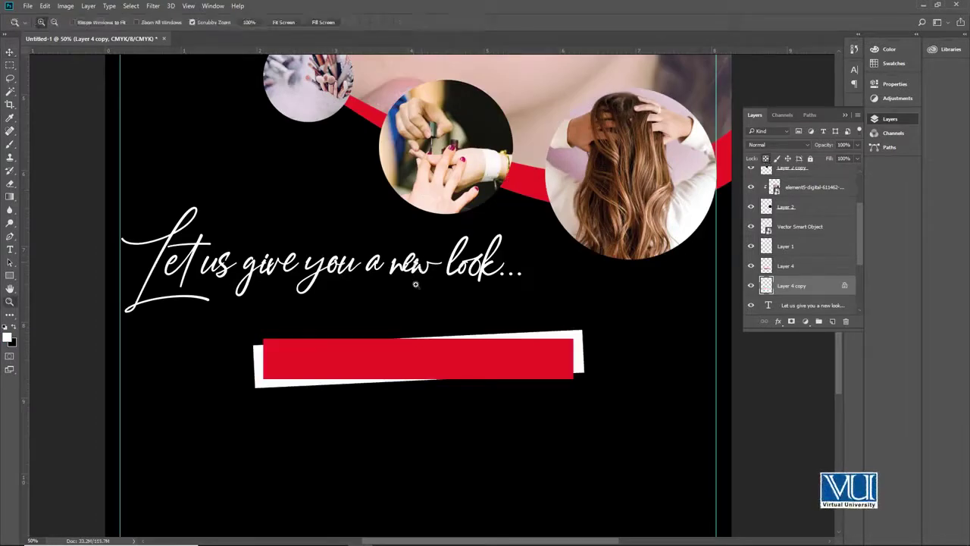
{"action": "left_click", "coordinate": [284, 22]}
{"action": "key", "text": "v"}
{"action": "key", "text": "z"}
{"action": "left_click", "coordinate": [429, 410]}
{"action": "left_click", "coordinate": [429, 410]}
{"action": "left_click", "coordinate": [429, 410]}
{"action": "key", "text": "v"}
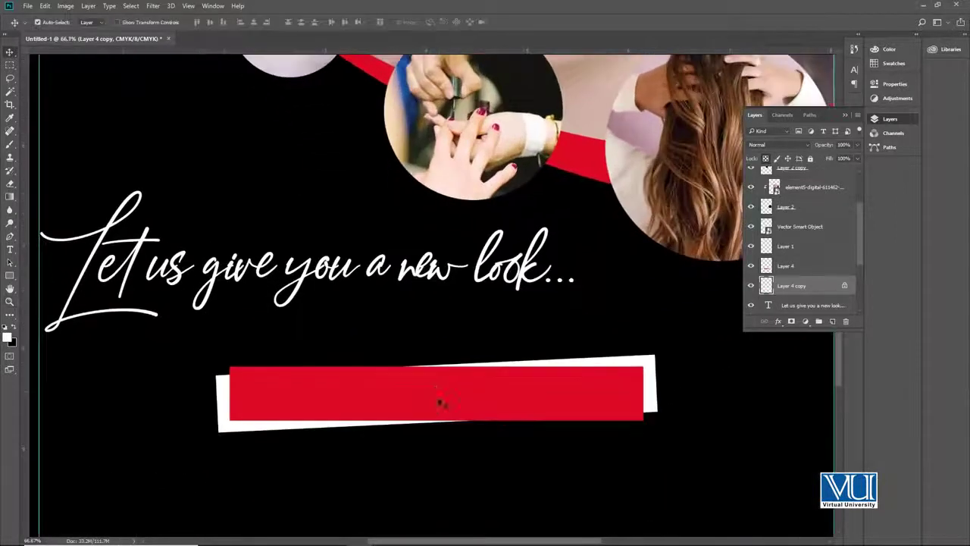
{"action": "left_click_drag", "start_coordinate": [440, 401], "coordinate": [350, 324]}
{"action": "scroll", "coordinate": [383, 352], "scroll_direction": "down", "scroll_amount": 1}
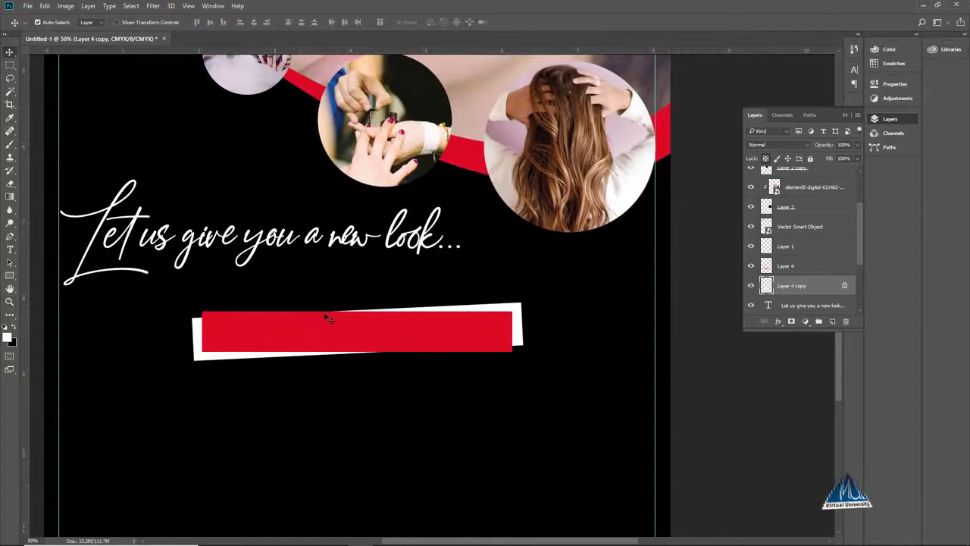
Step: Add the text "Special Packages Available" on the red bar and move its layer above the bar layers
{"action": "key", "text": "t"}
{"action": "left_click", "coordinate": [285, 336]}
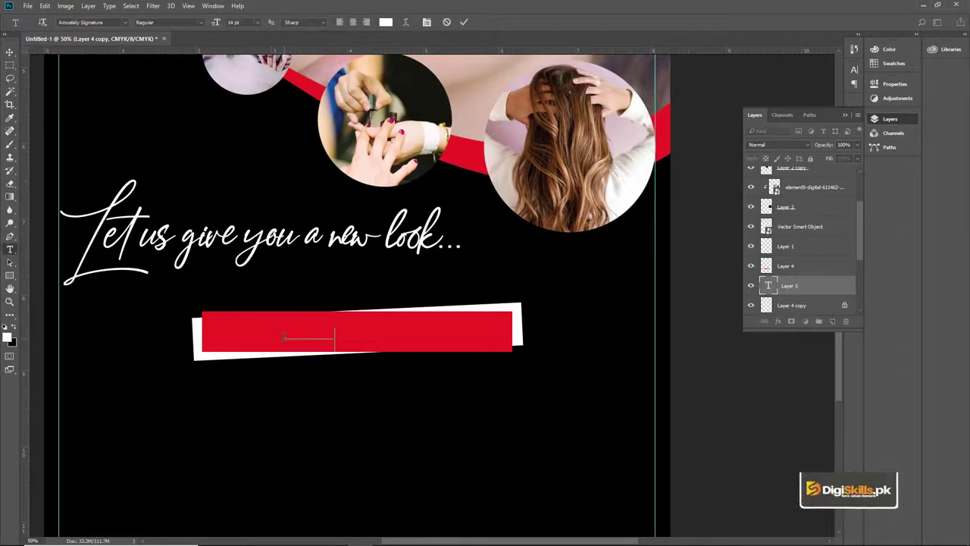
{"action": "left_click_drag", "start_coordinate": [783, 285], "coordinate": [790, 236]}
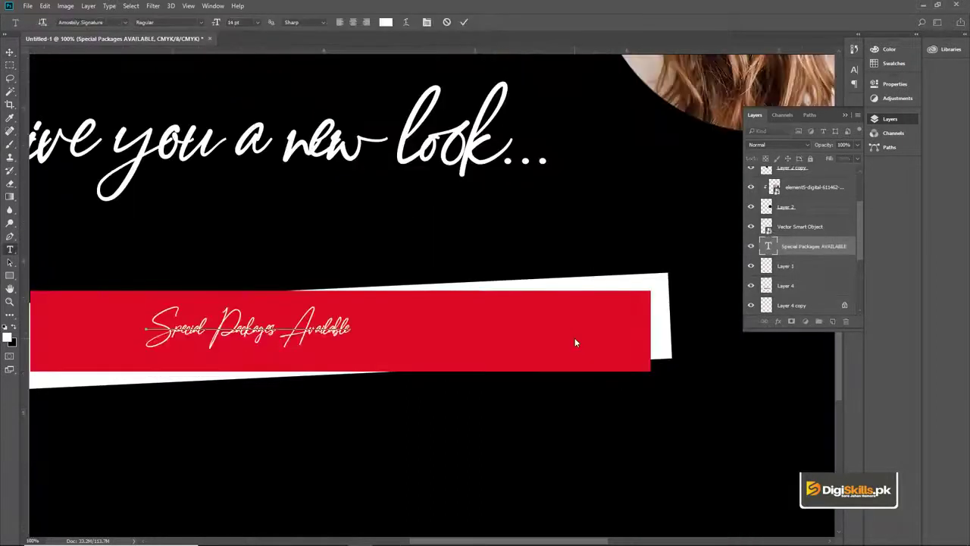
{"action": "key", "text": "Return"}
Step: Change the banner text's font to Myriad Pro Regular and enlarge it to about 22.4 pt
{"action": "key", "text": "ctrl+a"}
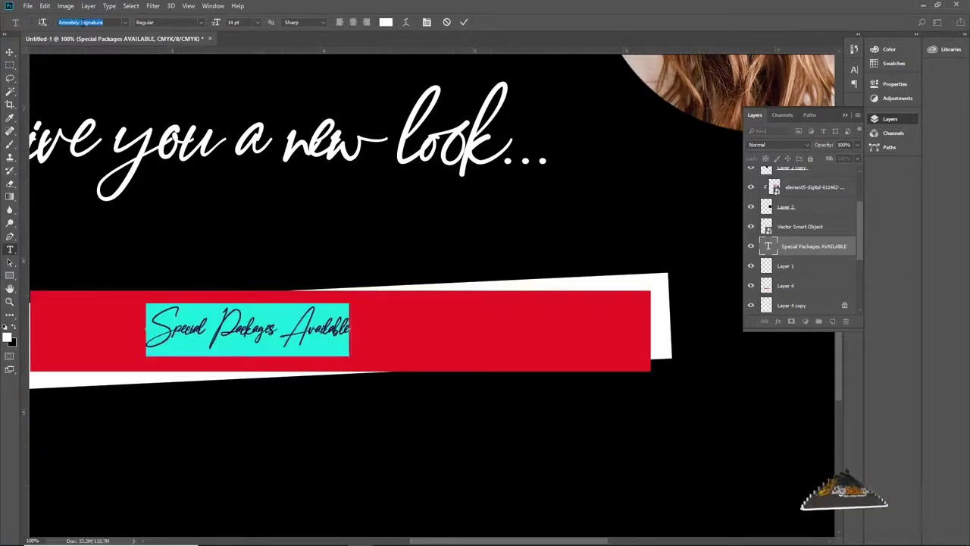
{"action": "type", "text": "myriad"}
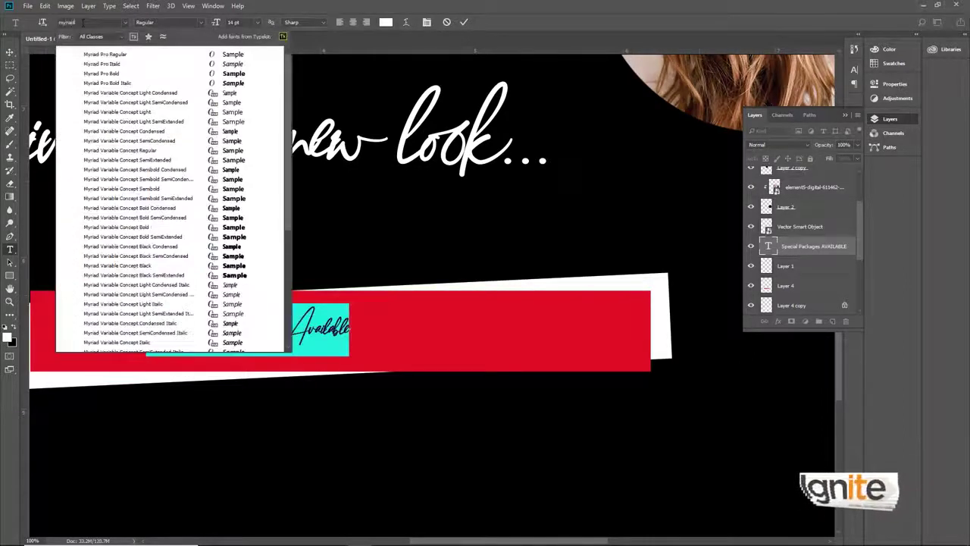
{"action": "left_click", "coordinate": [131, 56]}
{"action": "left_click", "coordinate": [9, 51]}
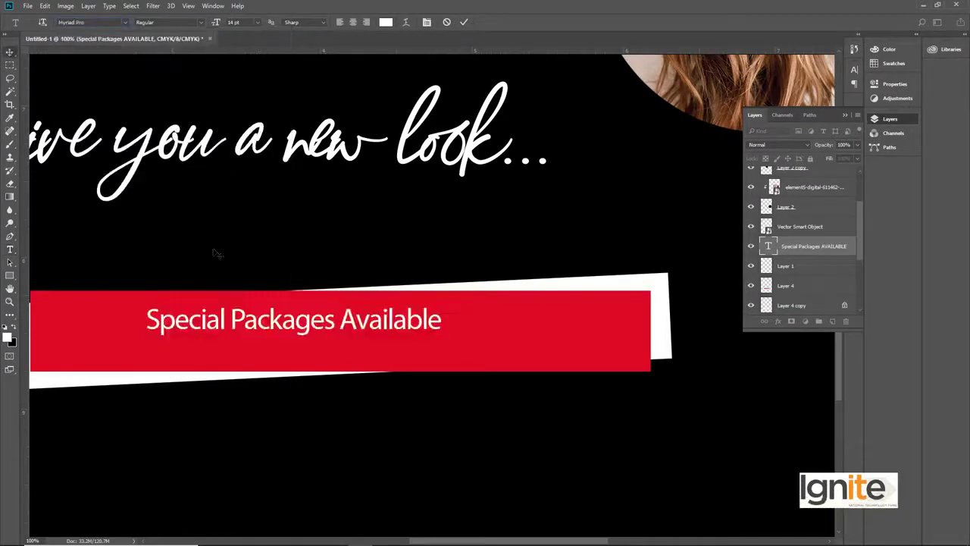
{"action": "key", "text": "ctrl+t"}
{"action": "left_click_drag", "start_coordinate": [442, 336], "coordinate": [526, 353]}
{"action": "key", "text": "Return"}
Step: Set the whole "Special Packages Available" text to the Bold style
{"action": "key", "text": "ctrl+space"}
{"action": "left_click", "coordinate": [347, 325]}
{"action": "double_click", "coordinate": [346, 314]}
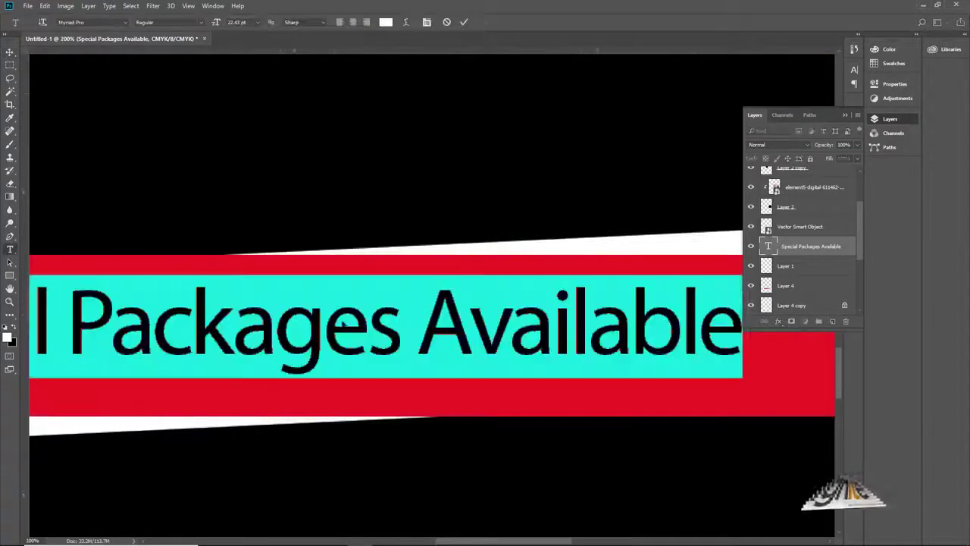
{"action": "left_click", "coordinate": [201, 22]}
{"action": "left_click", "coordinate": [151, 47]}
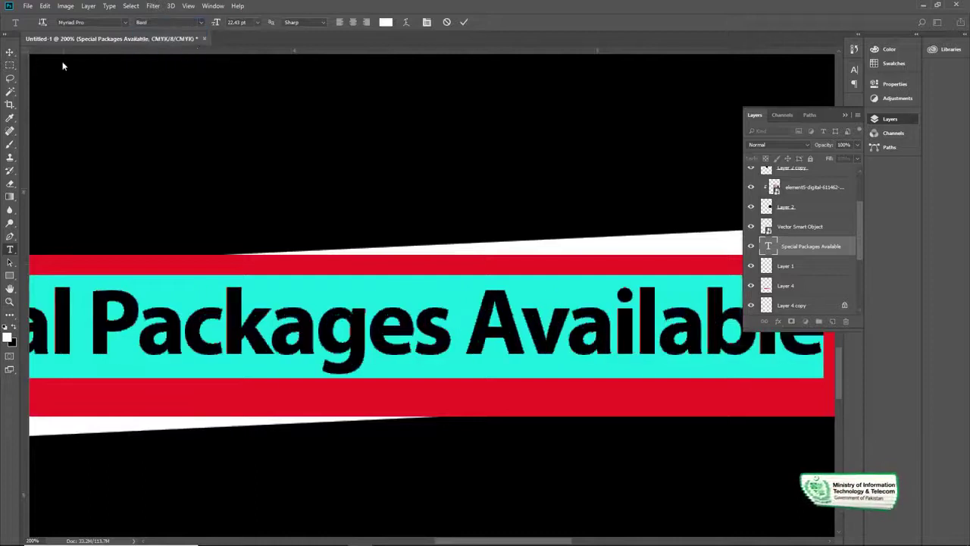
{"action": "left_click", "coordinate": [10, 52]}
Step: Nudge the banner text about 0.04 in across and 0.02 in vertically to centre it on the red bar
{"action": "key", "text": "z"}
{"action": "left_click", "coordinate": [359, 275], "text": "alt"}
{"action": "left_click", "coordinate": [359, 275], "text": "alt"}
{"action": "left_click", "coordinate": [359, 275], "text": "alt"}
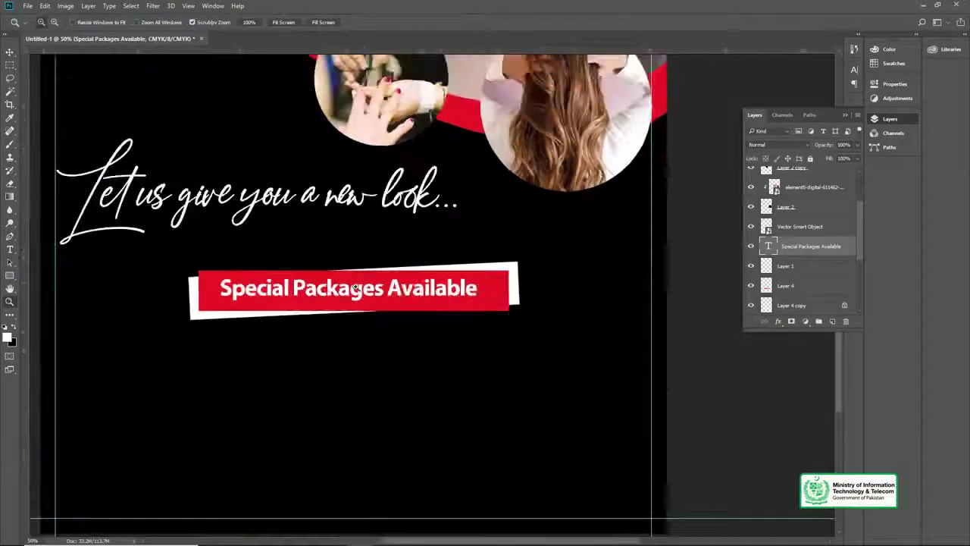
{"action": "left_click", "coordinate": [355, 288]}
{"action": "key", "text": "v"}
{"action": "left_click_drag", "start_coordinate": [357, 297], "coordinate": [365, 299]}
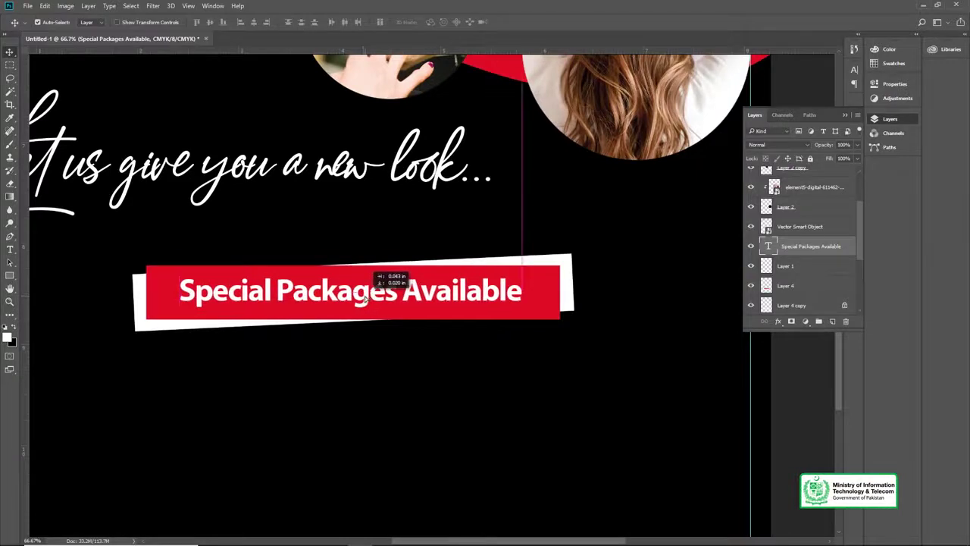
{"action": "key", "text": "z"}
{"action": "left_click", "coordinate": [353, 310], "text": "alt"}
{"action": "left_click", "coordinate": [353, 310], "text": "alt"}
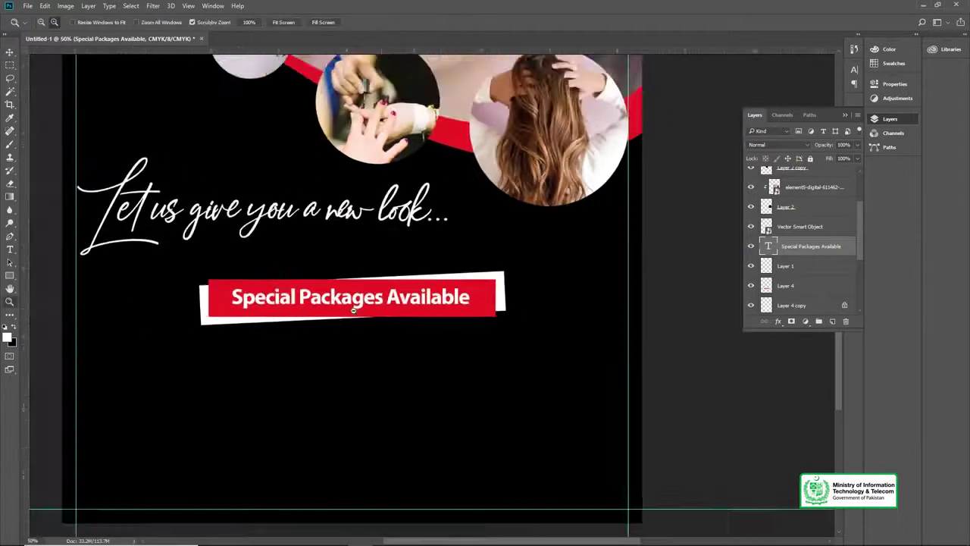
{"action": "left_click", "coordinate": [362, 312], "text": "alt"}
{"action": "left_click", "coordinate": [413, 328]}
{"action": "key", "text": "v"}
{"action": "left_click_drag", "start_coordinate": [459, 393], "coordinate": [417, 248]}
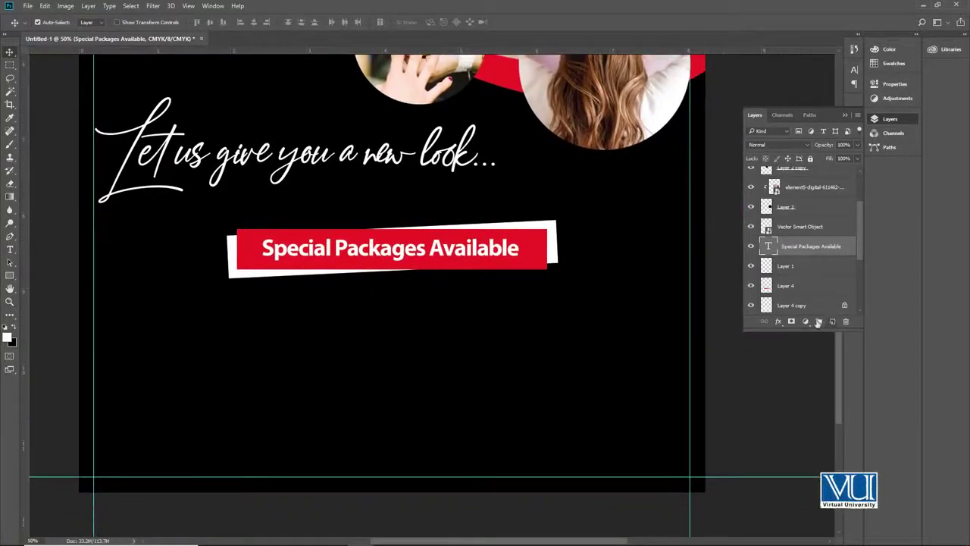
{"action": "left_click", "coordinate": [10, 65]}
{"action": "left_click", "coordinate": [9, 69]}
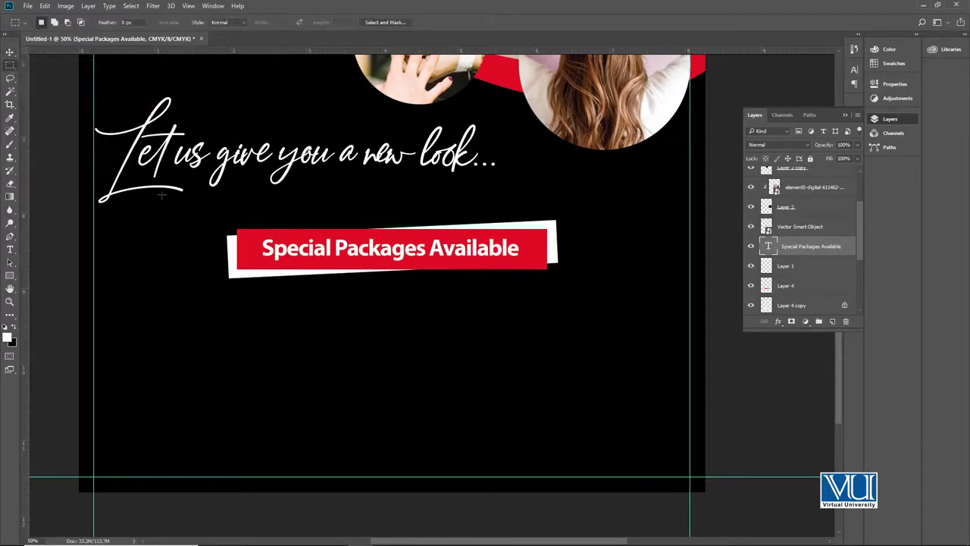
{"action": "key", "text": "t"}
{"action": "left_click_drag", "start_coordinate": [112, 300], "coordinate": [309, 455]}
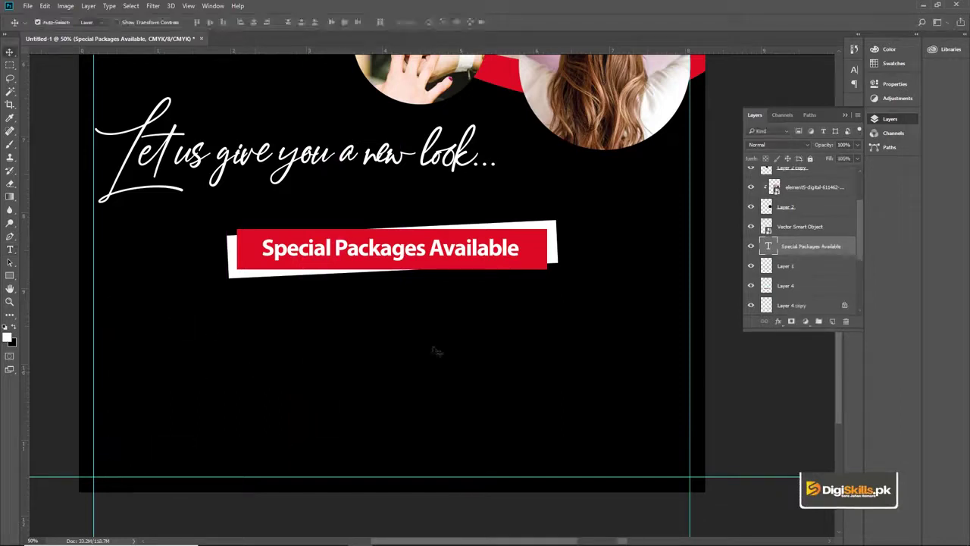
Step: Switch to the browser and copy the "What is Lorem Ipsum?" paragraph from lipsum.com
{"action": "mouse_move", "coordinate": [356, 543]}
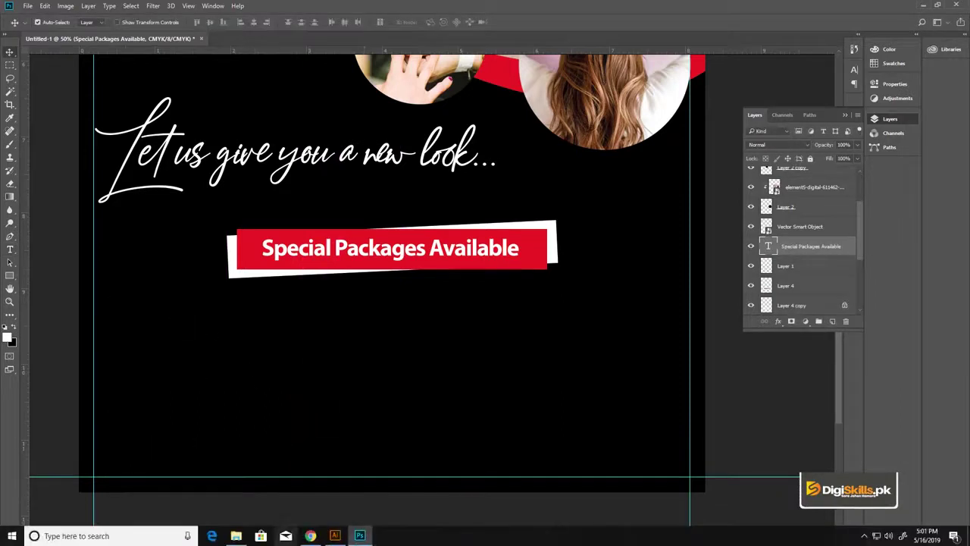
{"action": "key", "text": "alt+Tab"}
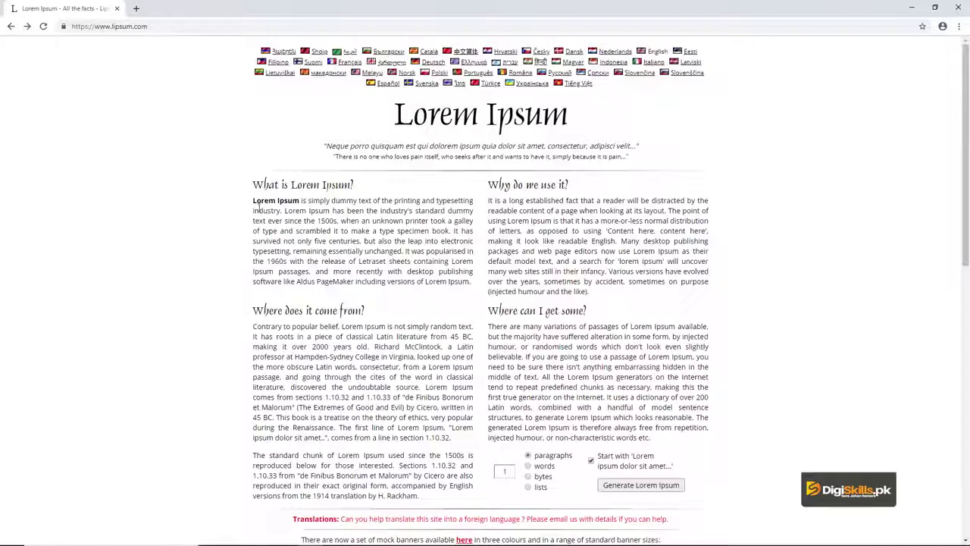
{"action": "scroll", "coordinate": [423, 312], "scroll_direction": "down", "scroll_amount": 2}
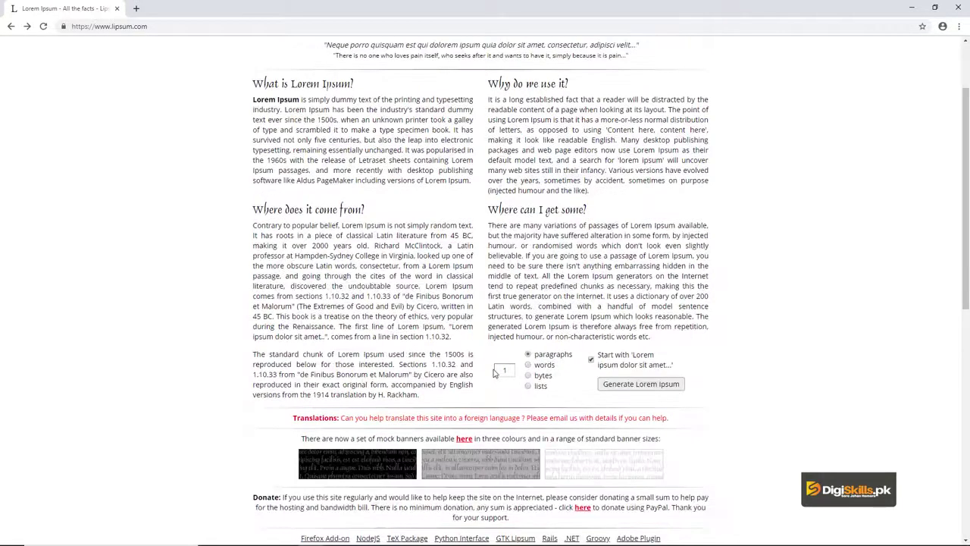
{"action": "double_click", "coordinate": [504, 370]}
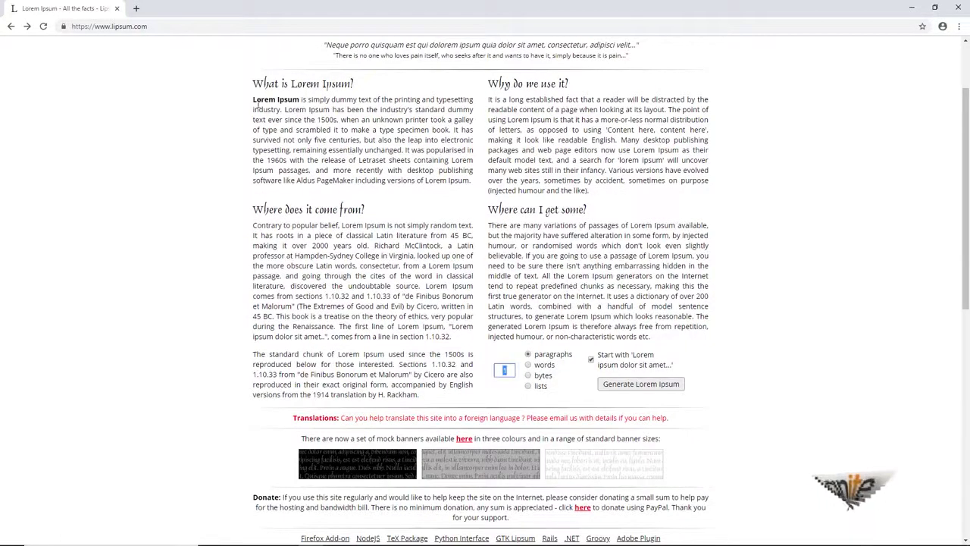
{"action": "left_click_drag", "start_coordinate": [253, 99], "coordinate": [477, 187]}
Step: Paste the paragraph into a text box about 2.6 by 2.07 in, below and left of the banner, and format it as Regular, 10 pt
{"action": "left_click_drag", "start_coordinate": [136, 309], "coordinate": [333, 464]}
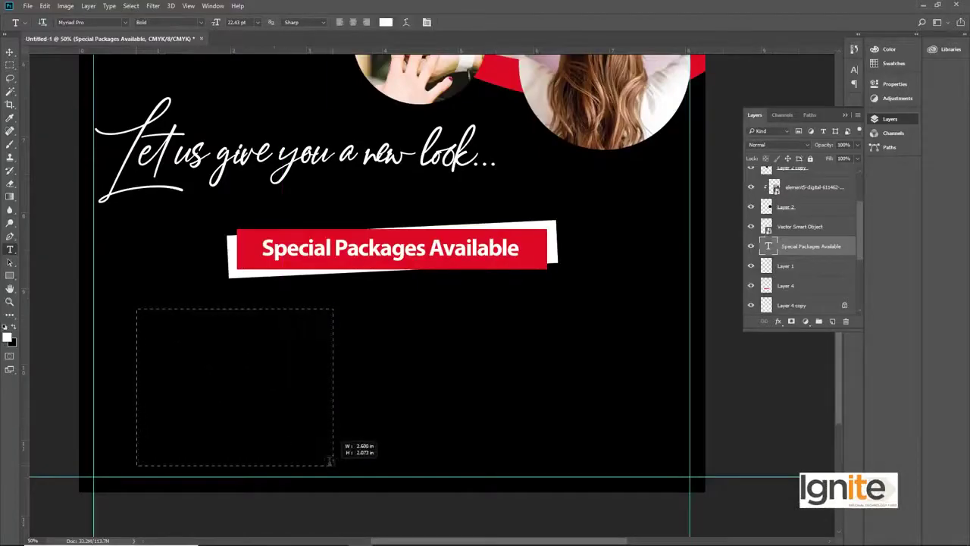
{"action": "key", "text": "ctrl+v"}
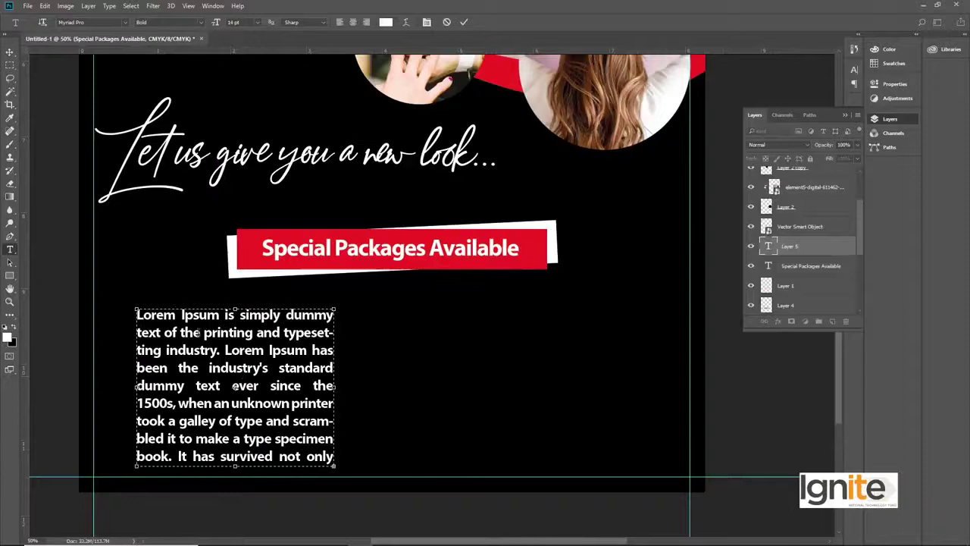
{"action": "key", "text": "ctrl+a"}
{"action": "left_click", "coordinate": [173, 30]}
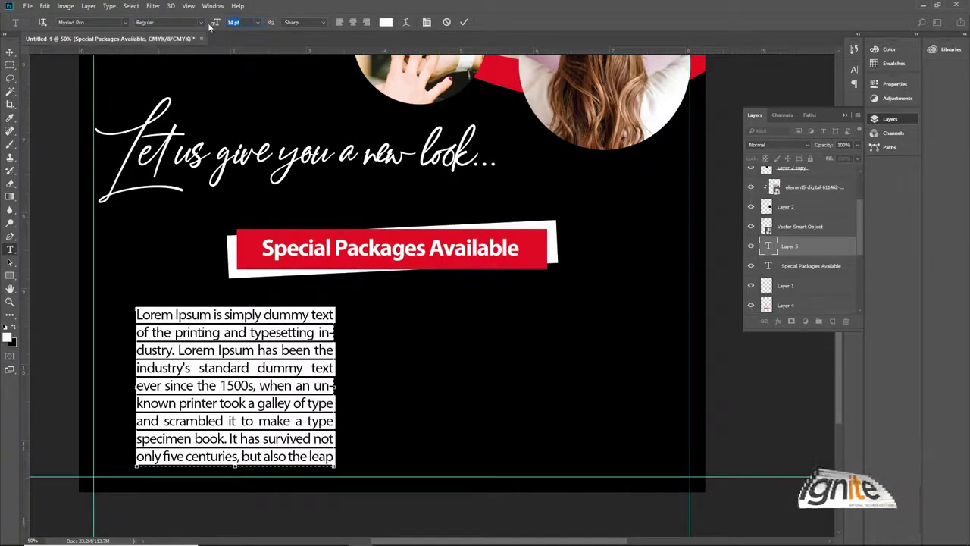
{"action": "type", "text": "10"}
{"action": "key", "text": "Return"}
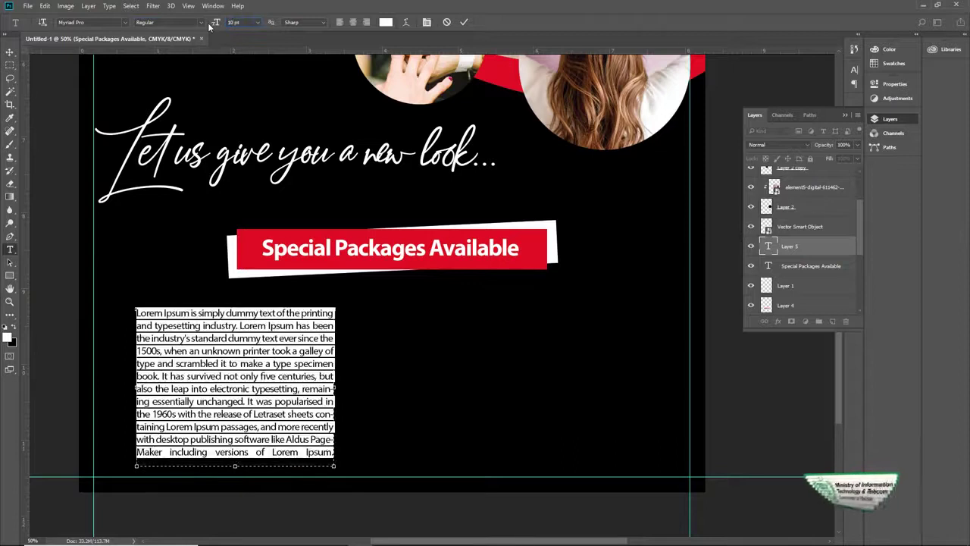
{"action": "key", "text": "ctrl+Return"}
Step: Duplicate the paragraph text block and place the copy level with it on the right half of the flyer
{"action": "key", "text": "v"}
{"action": "key", "text": "ctrl+j"}
{"action": "left_click_drag", "start_coordinate": [196, 363], "coordinate": [523, 363]}
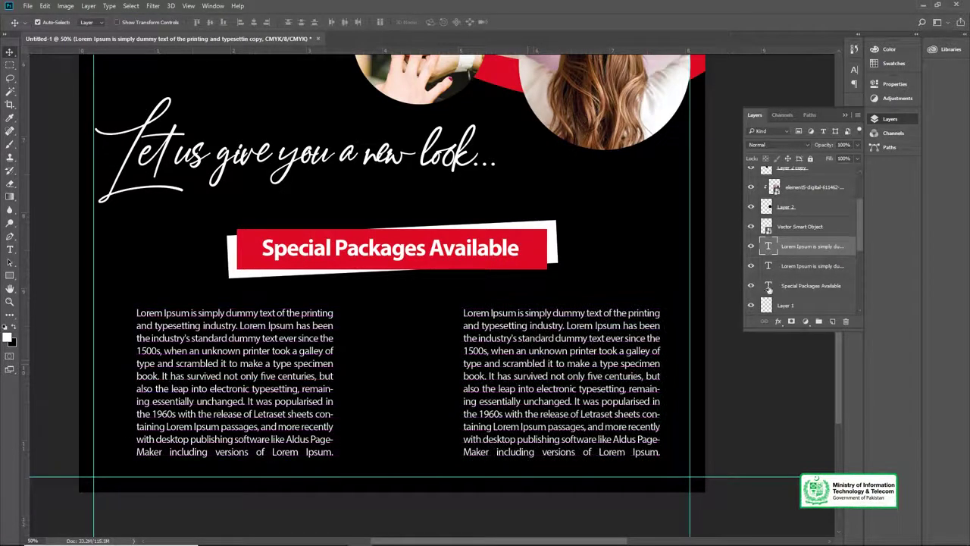
Step: Group the two paragraph layers and centre the group horizontally on the canvas
{"action": "left_click", "coordinate": [784, 266], "text": "shift"}
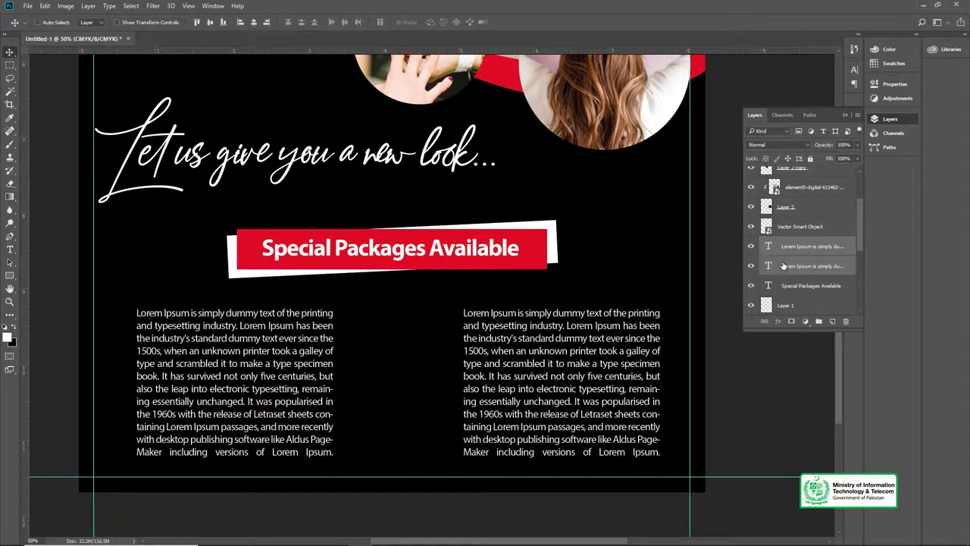
{"action": "key", "text": "ctrl+g"}
{"action": "key", "text": "ctrl+a"}
{"action": "left_click", "coordinate": [254, 22]}
{"action": "key", "text": "ctrl+d"}
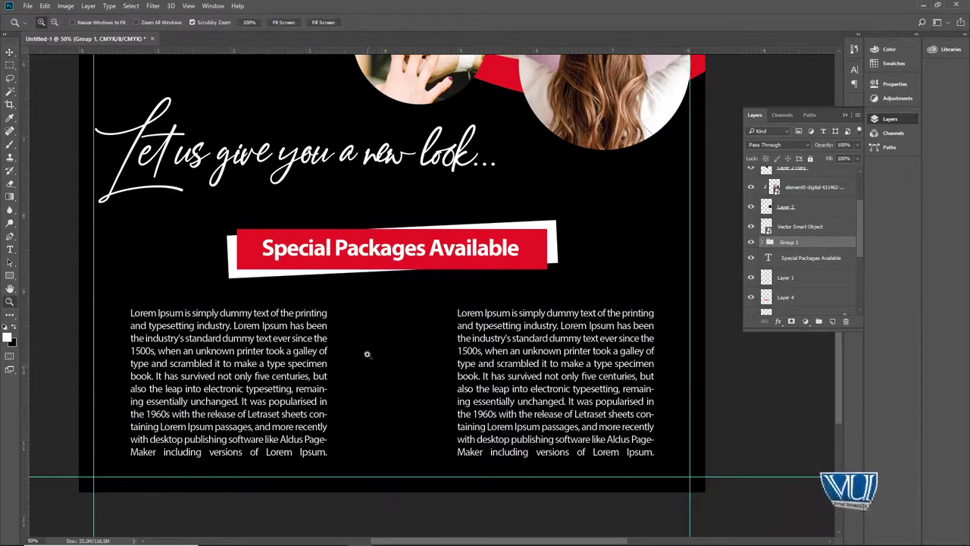
Step: Move the right paragraph column inside the group closer to the left one
{"action": "left_click", "coordinate": [761, 241]}
{"action": "left_click", "coordinate": [803, 258]}
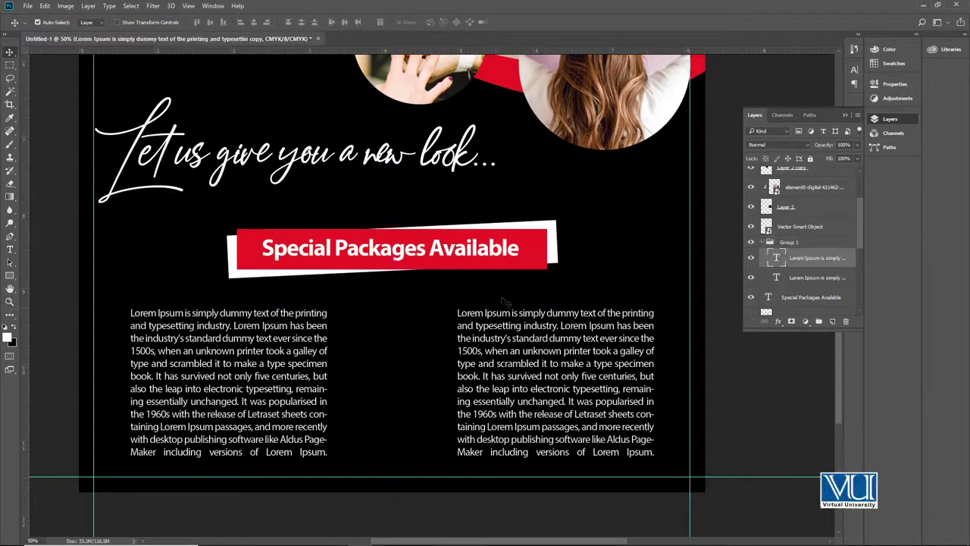
{"action": "key", "text": "z"}
{"action": "left_click", "coordinate": [374, 324], "text": "alt"}
{"action": "left_click", "coordinate": [393, 329]}
{"action": "key", "text": "v"}
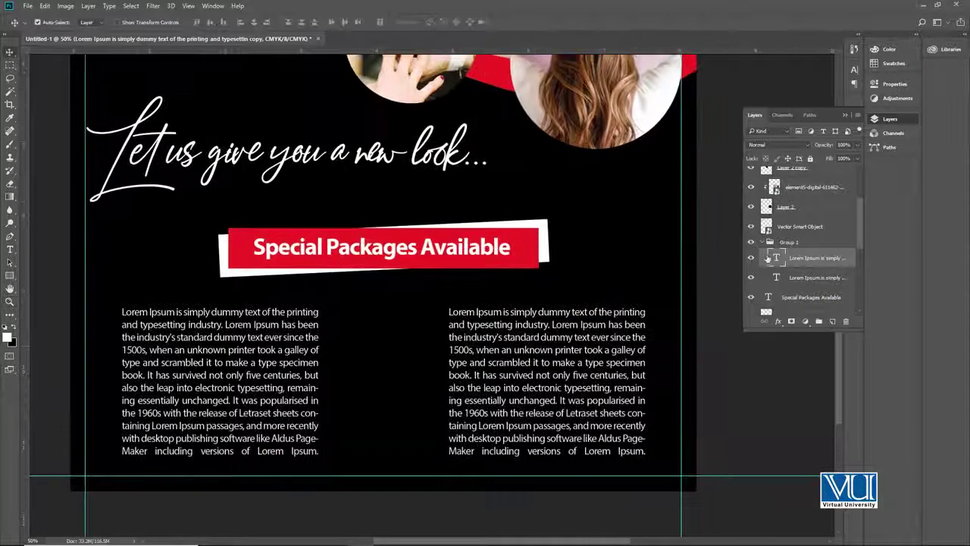
{"action": "left_click_drag", "start_coordinate": [594, 332], "coordinate": [540, 330]}
Step: Centre the paragraph group horizontally on the canvas again and shift it slightly down from the banner
{"action": "left_click", "coordinate": [790, 279], "text": "shift"}
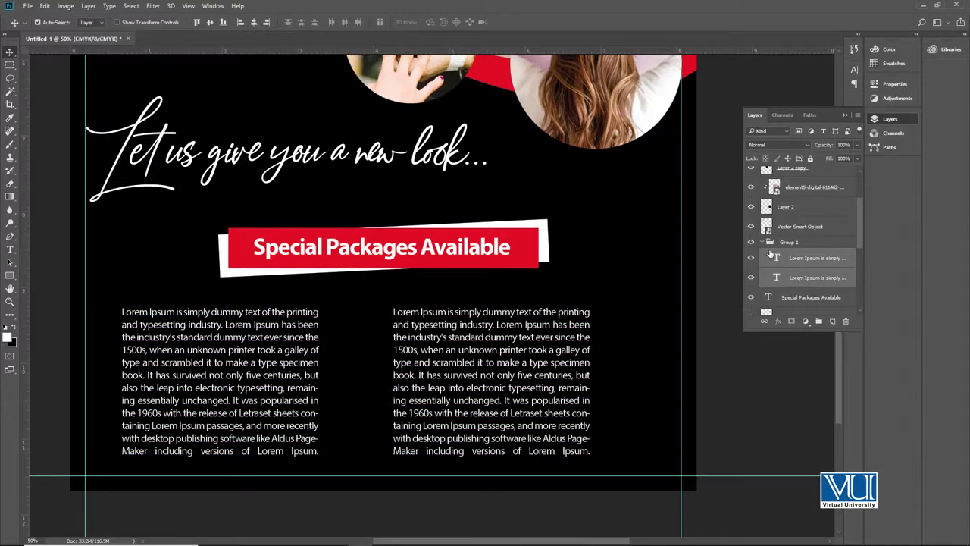
{"action": "key", "text": "ctrl+a"}
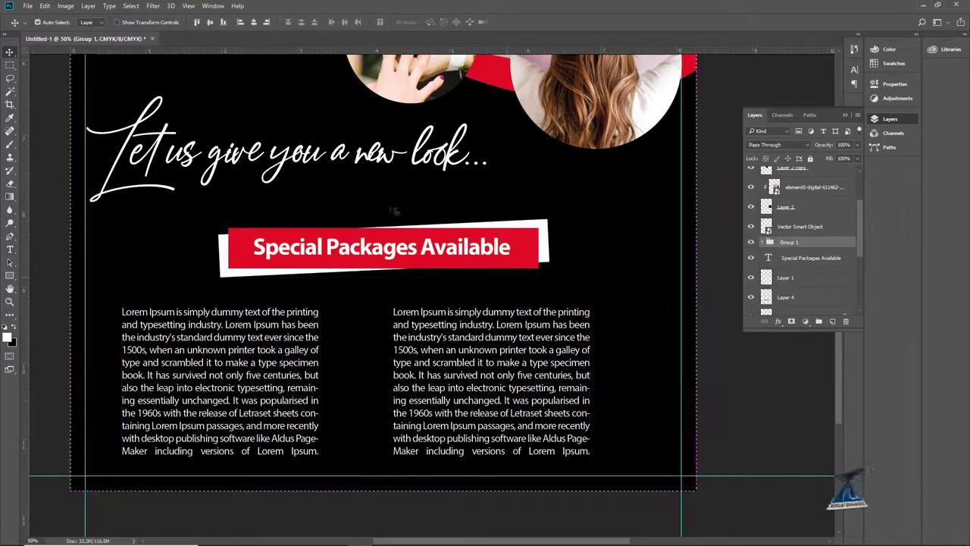
{"action": "left_click", "coordinate": [253, 22]}
{"action": "key", "text": "ctrl+d"}
{"action": "left_click_drag", "start_coordinate": [329, 337], "coordinate": [330, 339]}
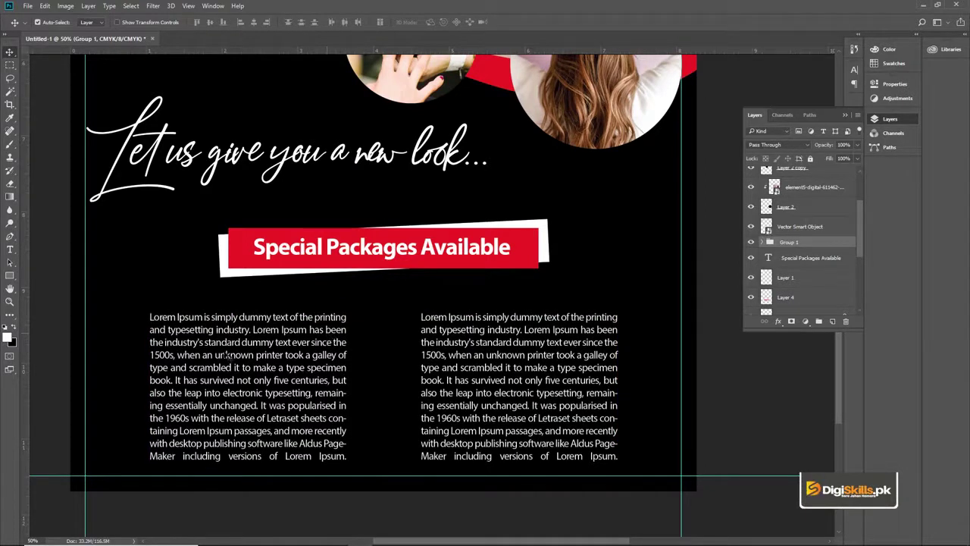
Step: Add the heading text "Package 01" above the left paragraph column
{"action": "scroll", "coordinate": [259, 310], "scroll_direction": "up", "scroll_amount": 1}
{"action": "key", "text": "t"}
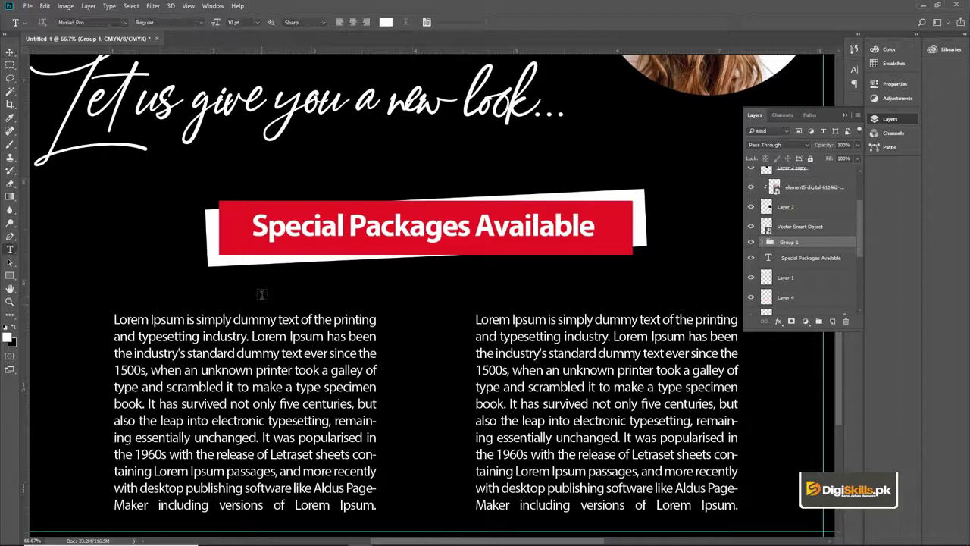
{"action": "left_click", "coordinate": [263, 294]}
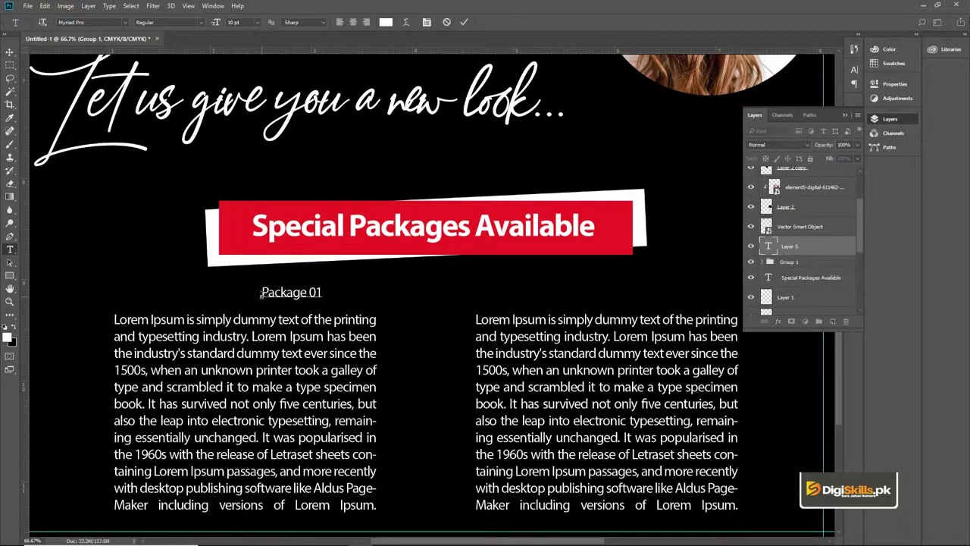
{"action": "left_click", "coordinate": [9, 53]}
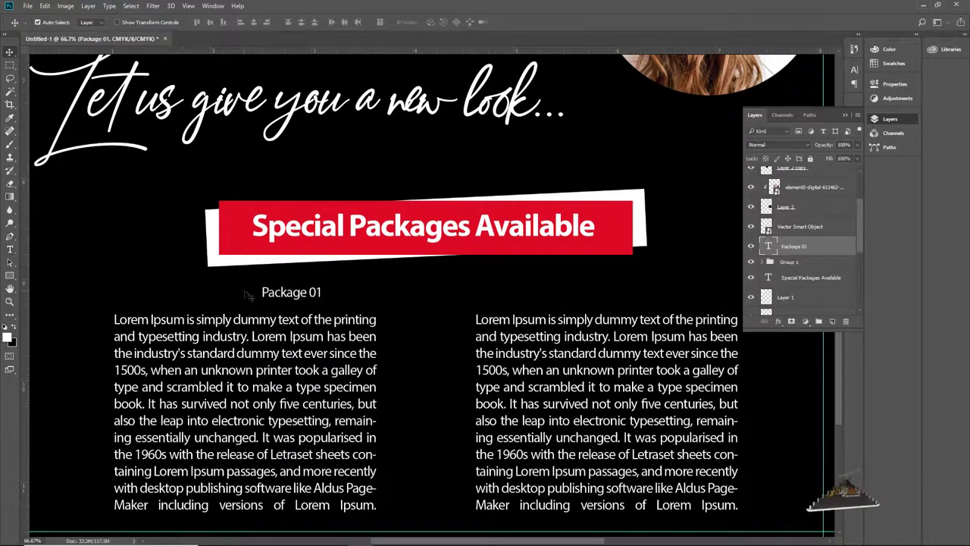
Step: Enlarge the "Package 01" heading to about 18.34 pt, centre it over its column and place a copy above the right column
{"action": "left_click_drag", "start_coordinate": [303, 293], "coordinate": [597, 319]}
{"action": "key", "text": "ctrl+t"}
{"action": "key", "text": "Return"}
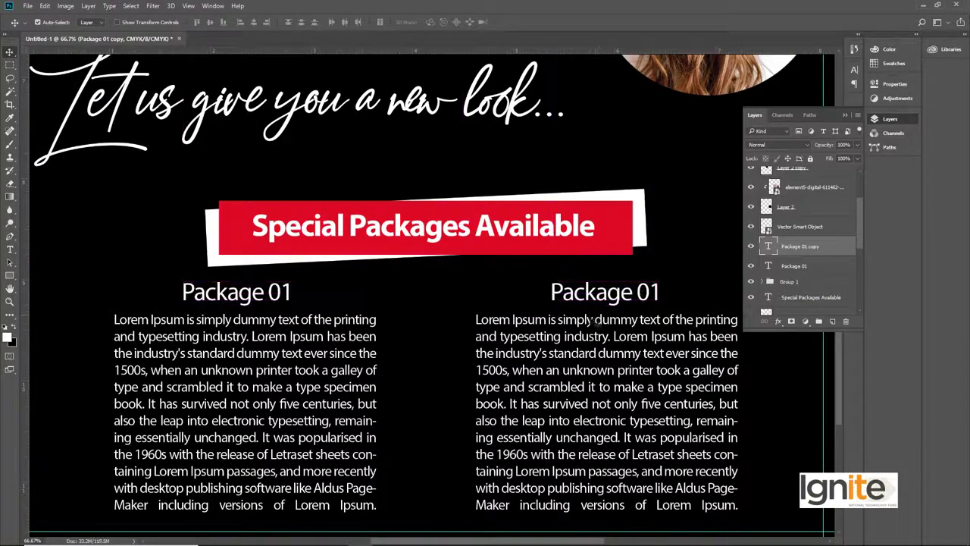
Step: Change the heading above the right column to "Package 02"
{"action": "key", "text": "t"}
{"action": "left_click_drag", "start_coordinate": [649, 295], "coordinate": [660, 295]}
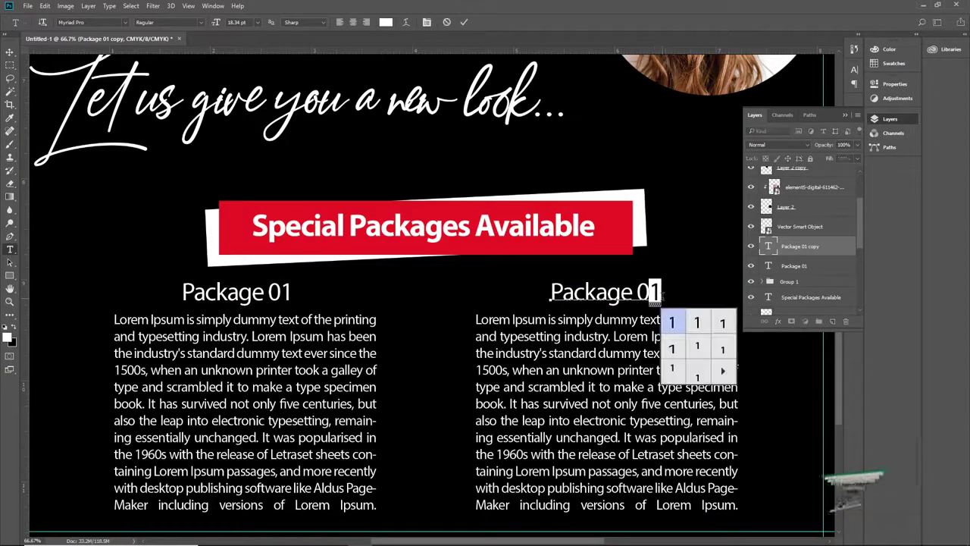
{"action": "left_click", "coordinate": [659, 293]}
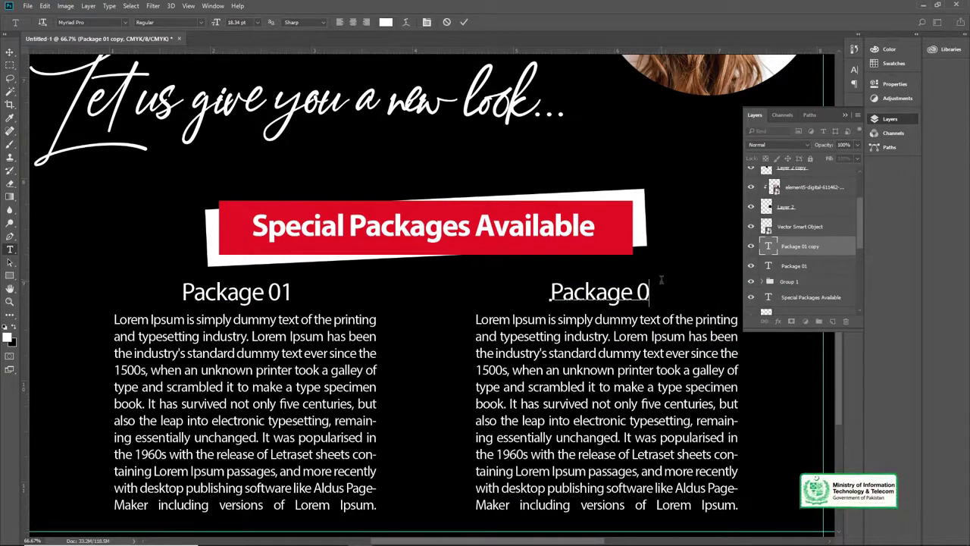
{"action": "type", "text": "2"}
{"action": "left_click", "coordinate": [12, 50]}
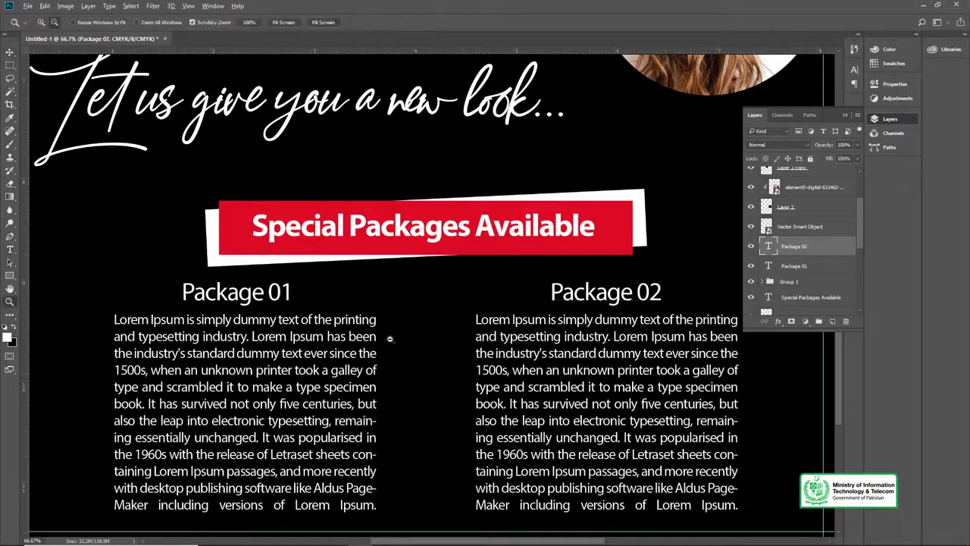
Step: Review the overall flyer layout with the two package columns in place
{"action": "key", "text": "ctrl+minus"}
{"action": "key", "text": "ctrl+minus"}
{"action": "key", "text": "ctrl+plus"}
{"action": "key", "text": "ctrl+plus"}
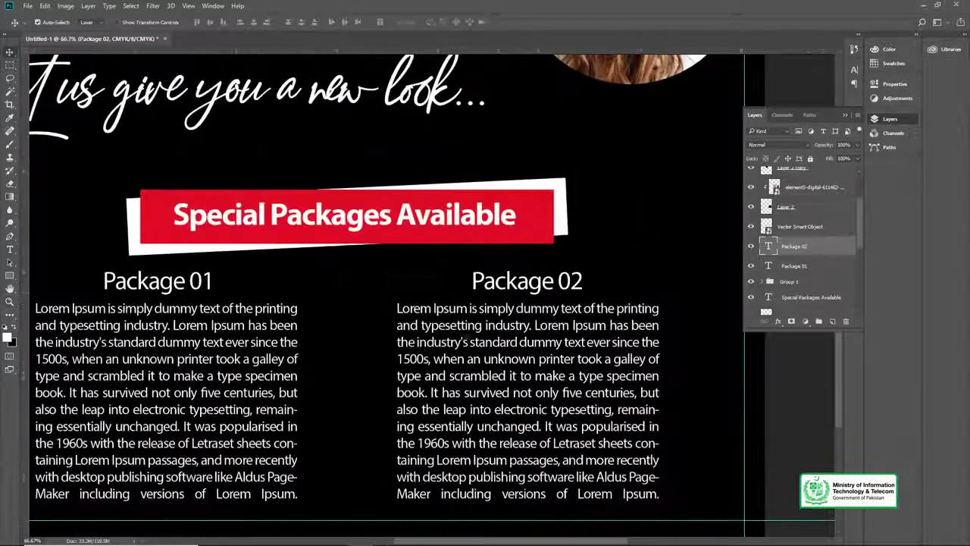
{"action": "key", "text": "z"}
{"action": "left_click", "coordinate": [459, 296], "text": "alt"}
{"action": "left_click", "coordinate": [460, 296], "text": "alt"}
{"action": "left_click", "coordinate": [424, 303], "text": "alt"}
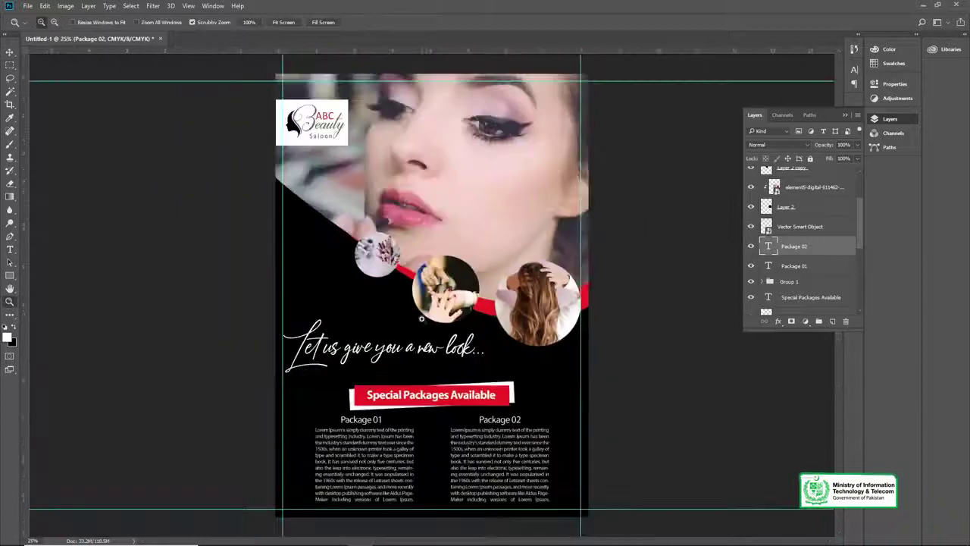
Step: On a new layer, fill a full-width white strip between the bottom margin guide and the flyer's bottom edge
{"action": "left_click", "coordinate": [417, 318]}
{"action": "key", "text": "v"}
{"action": "left_click_drag", "start_coordinate": [396, 305], "coordinate": [364, 166]}
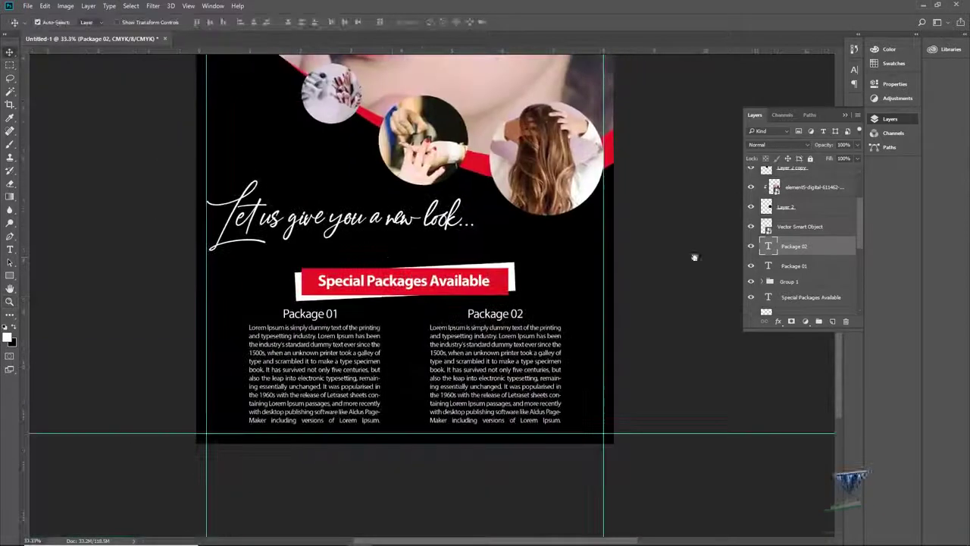
{"action": "left_click", "coordinate": [832, 322]}
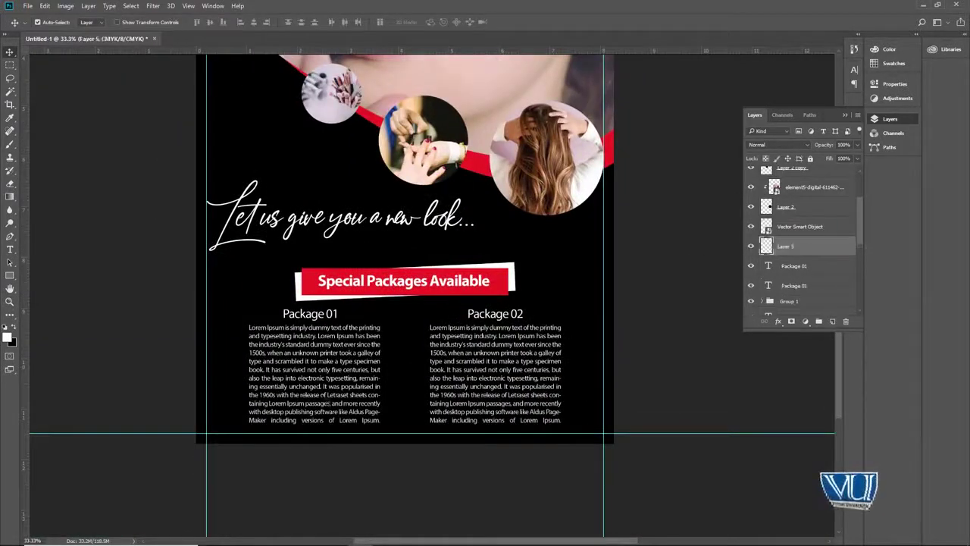
{"action": "left_click", "coordinate": [9, 65]}
{"action": "left_click_drag", "start_coordinate": [193, 433], "coordinate": [625, 473]}
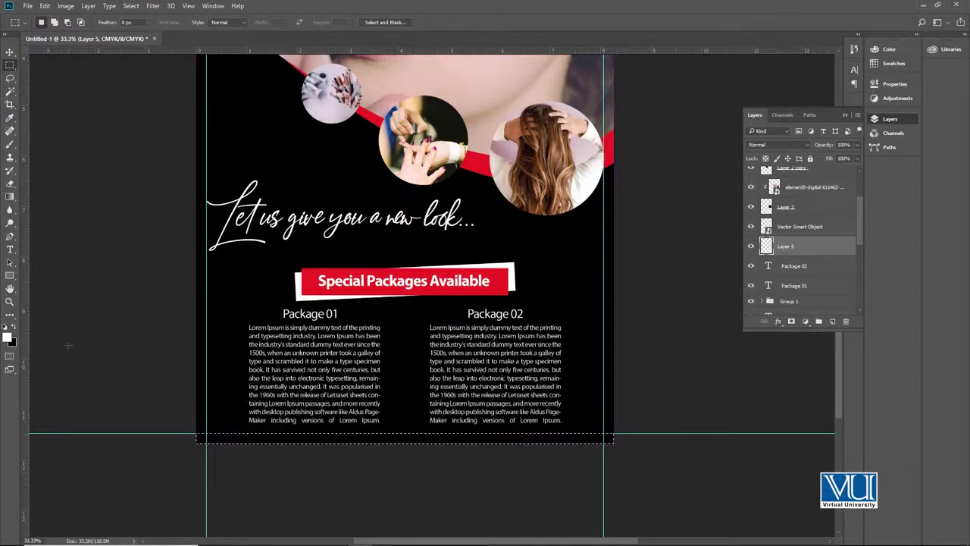
{"action": "key", "text": "alt+BackSpace"}
Step: Stretch the white footer strip's top edge slightly above the bottom margin guide
{"action": "key", "text": "v"}
{"action": "scroll", "coordinate": [347, 445], "scroll_direction": "up", "scroll_amount": 3, "text": "alt"}
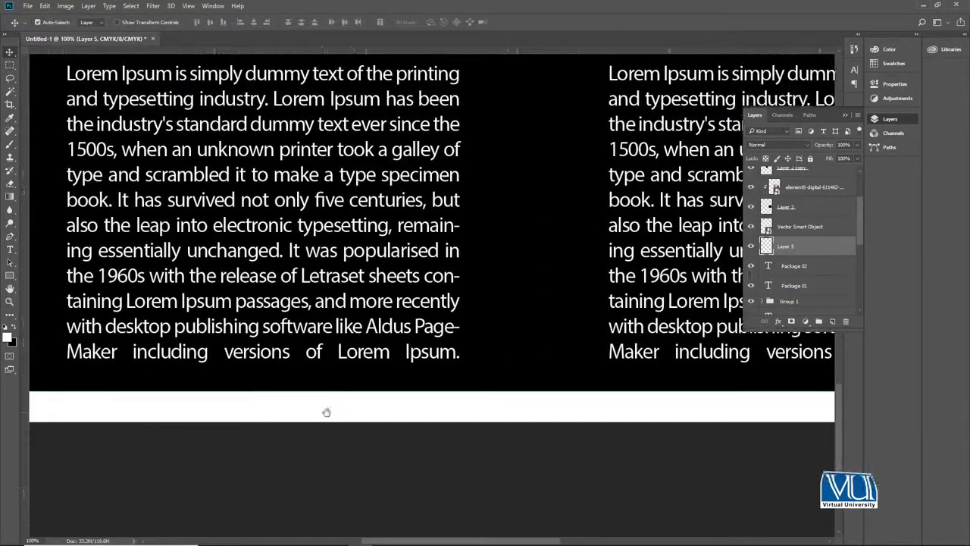
{"action": "key", "text": "ctrl+t"}
{"action": "left_click_drag", "start_coordinate": [357, 391], "coordinate": [357, 383]}
{"action": "key", "text": "Return"}
{"action": "scroll", "coordinate": [355, 402], "scroll_direction": "up", "scroll_amount": 2, "text": "alt"}
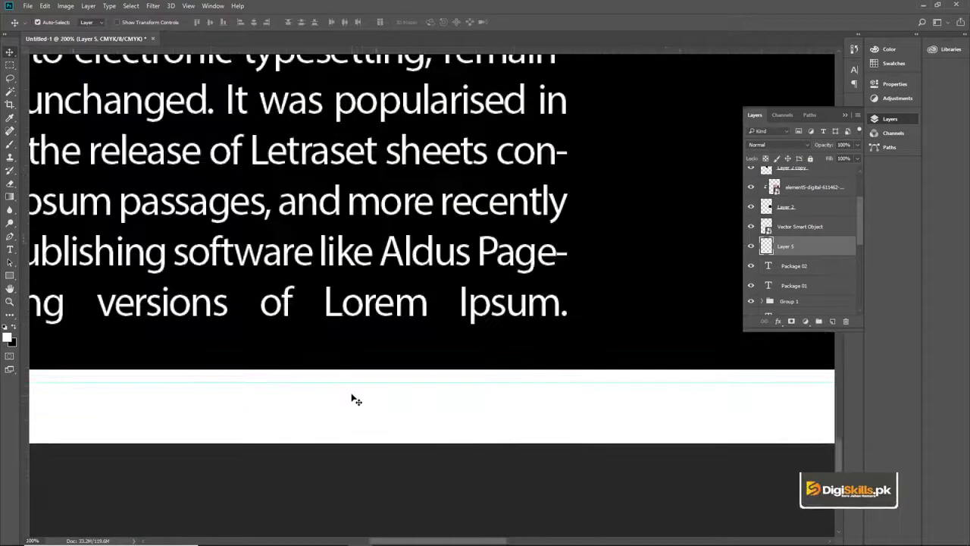
{"action": "key", "text": "t"}
{"action": "left_click", "coordinate": [351, 399]}
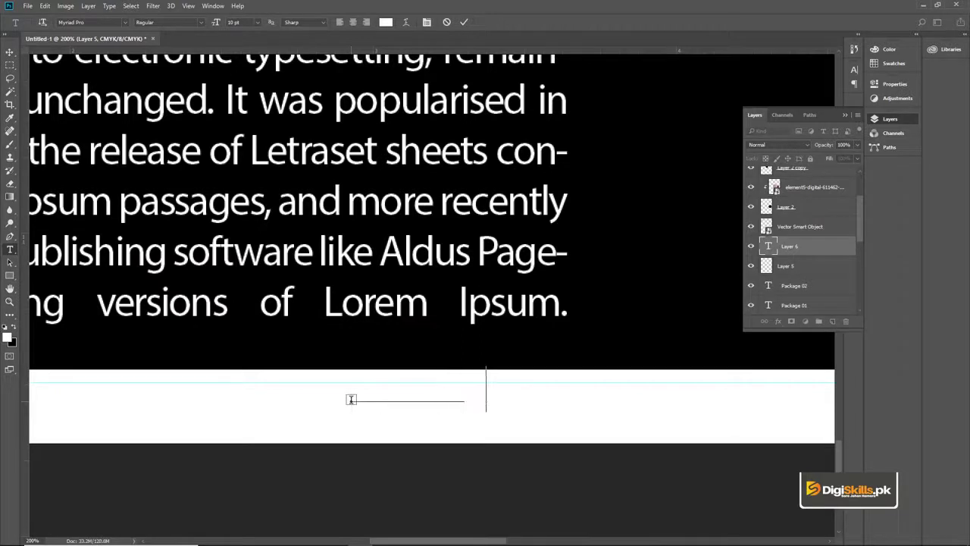
{"action": "type", "text": "www.abcsaloon."}
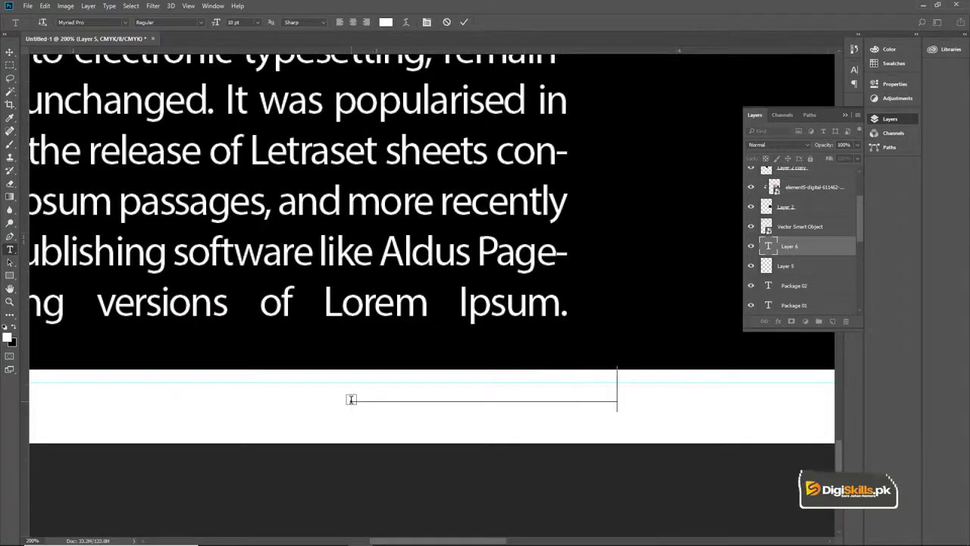
{"action": "type", "text": "com"}
{"action": "key", "text": "ctrl+Return"}
{"action": "key", "text": "v"}
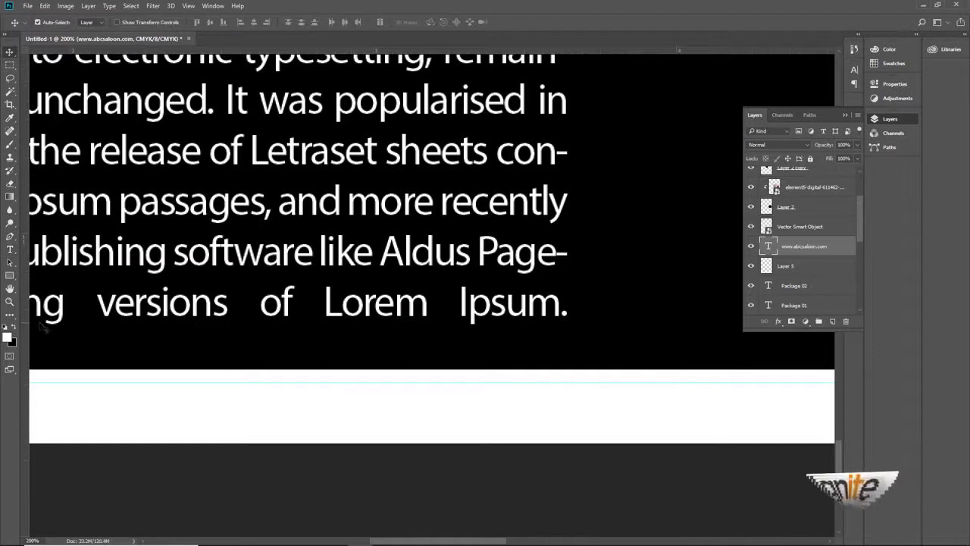
{"action": "key", "text": "alt+BackSpace"}
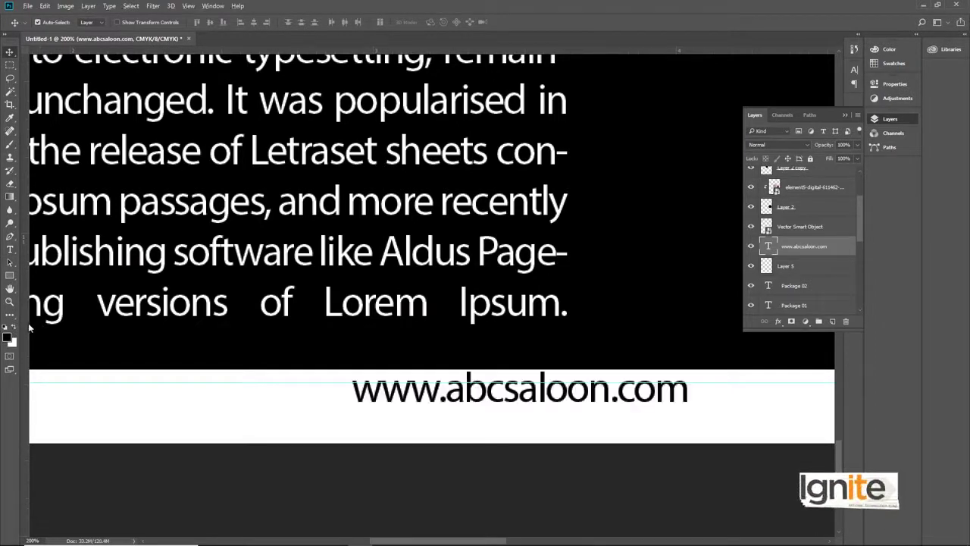
{"action": "left_click_drag", "start_coordinate": [395, 394], "coordinate": [389, 409]}
Step: Set the footer web address to 5 pt leading and a letter tracking of 500
{"action": "key", "text": "t"}
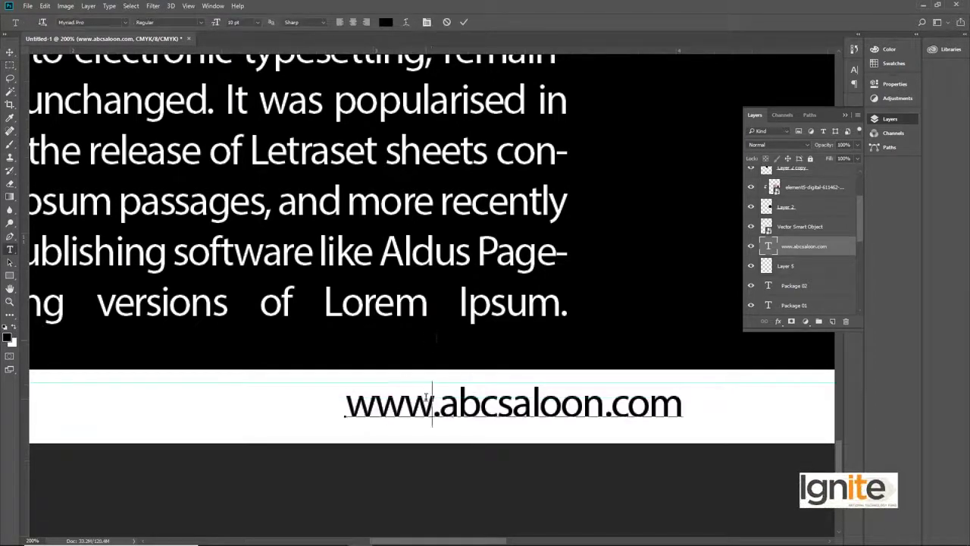
{"action": "triple_click", "coordinate": [427, 398]}
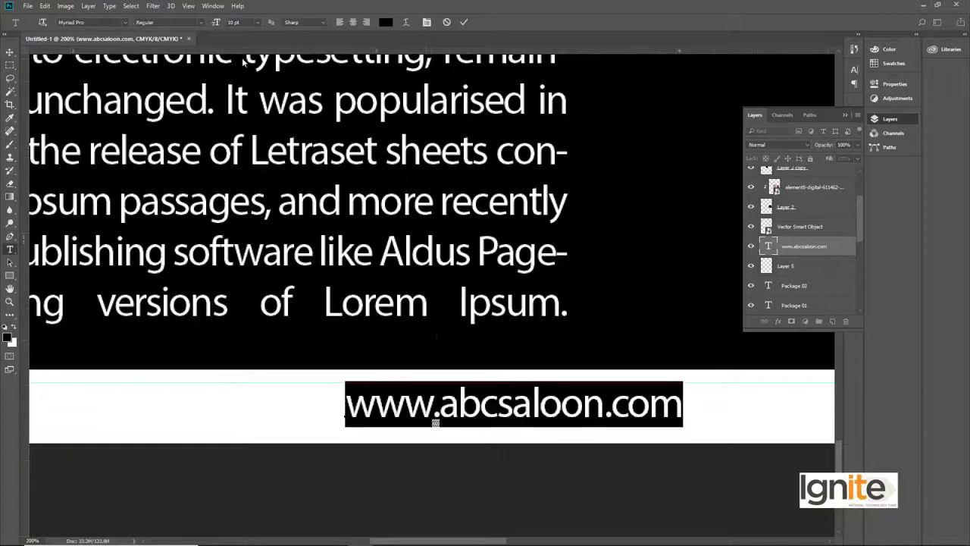
{"action": "left_click", "coordinate": [426, 22]}
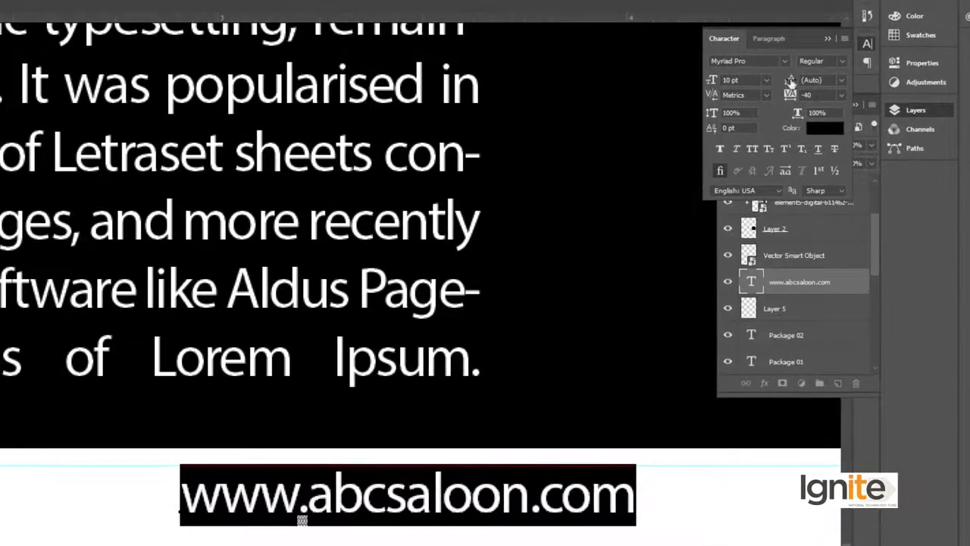
{"action": "mouse_move", "coordinate": [790, 81]}
{"action": "left_mouse_down"}
{"action": "mouse_move", "coordinate": [776, 97]}
{"action": "mouse_move", "coordinate": [795, 99]}
{"action": "left_mouse_up"}
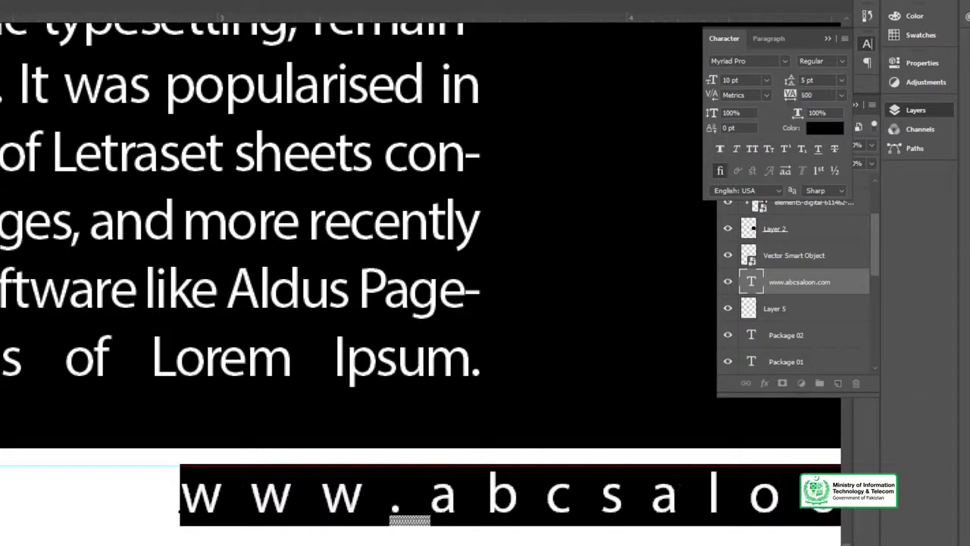
{"action": "key", "text": "ctrl+Return"}
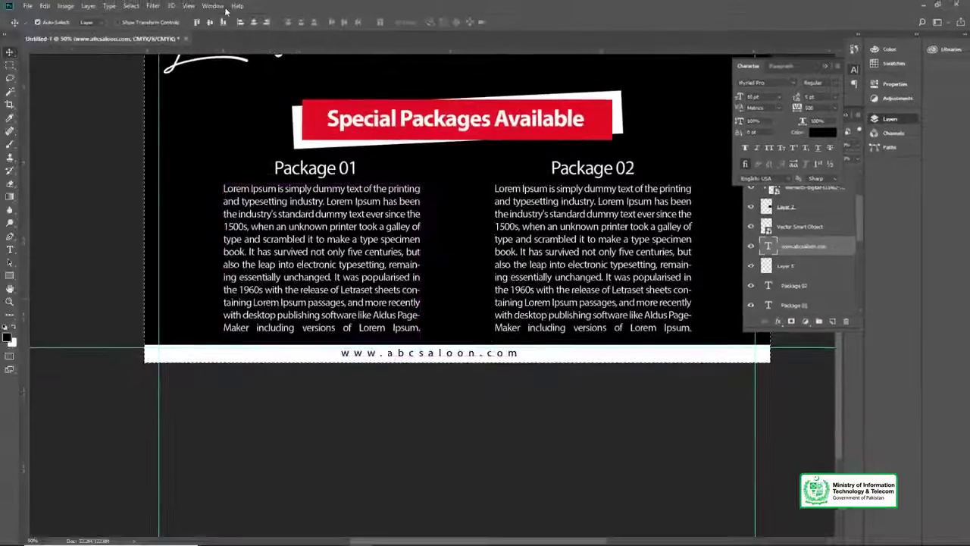
Step: Centre the web address horizontally across the flyer, clear the selection and show the whole flyer
{"action": "left_click", "coordinate": [253, 23]}
{"action": "key", "text": "ctrl+d"}
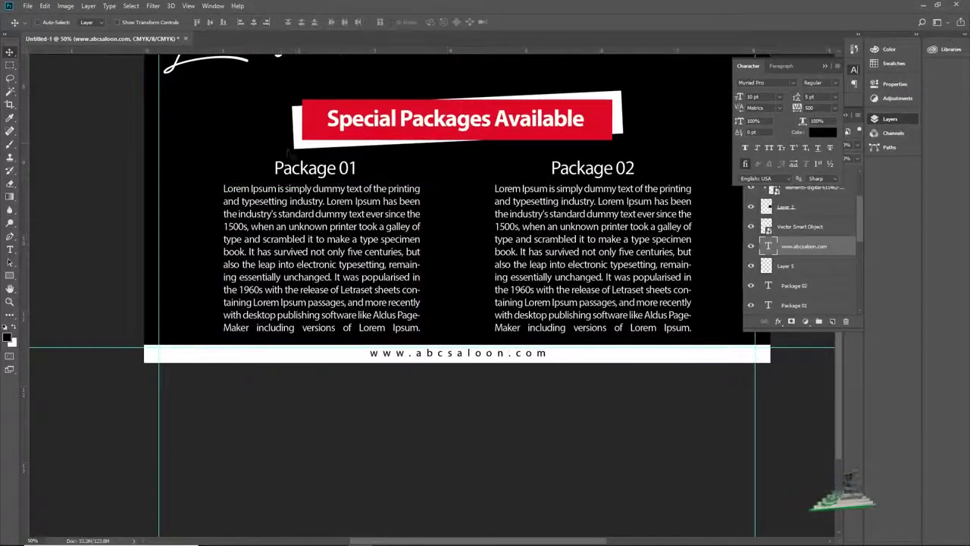
{"action": "key", "text": "z"}
{"action": "left_click", "coordinate": [284, 22]}
{"action": "key", "text": "v"}
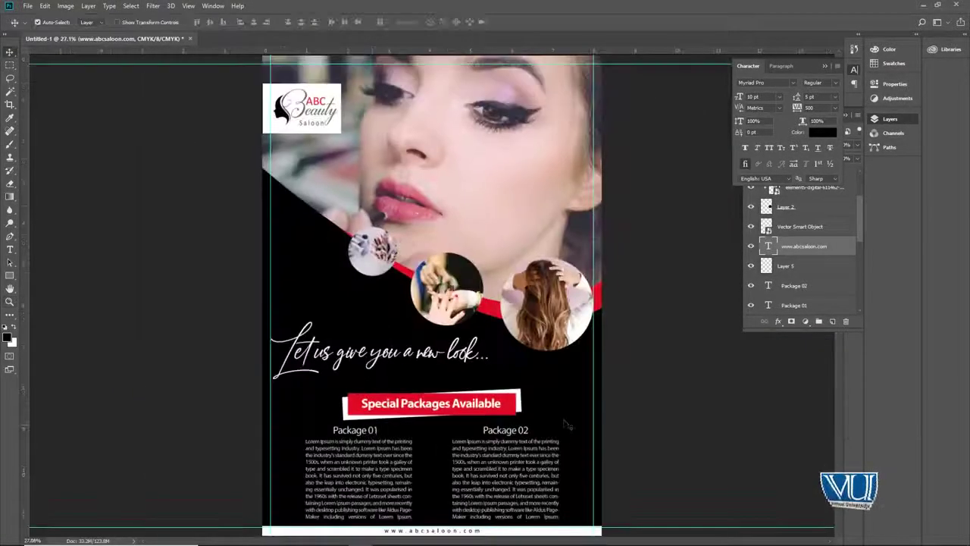